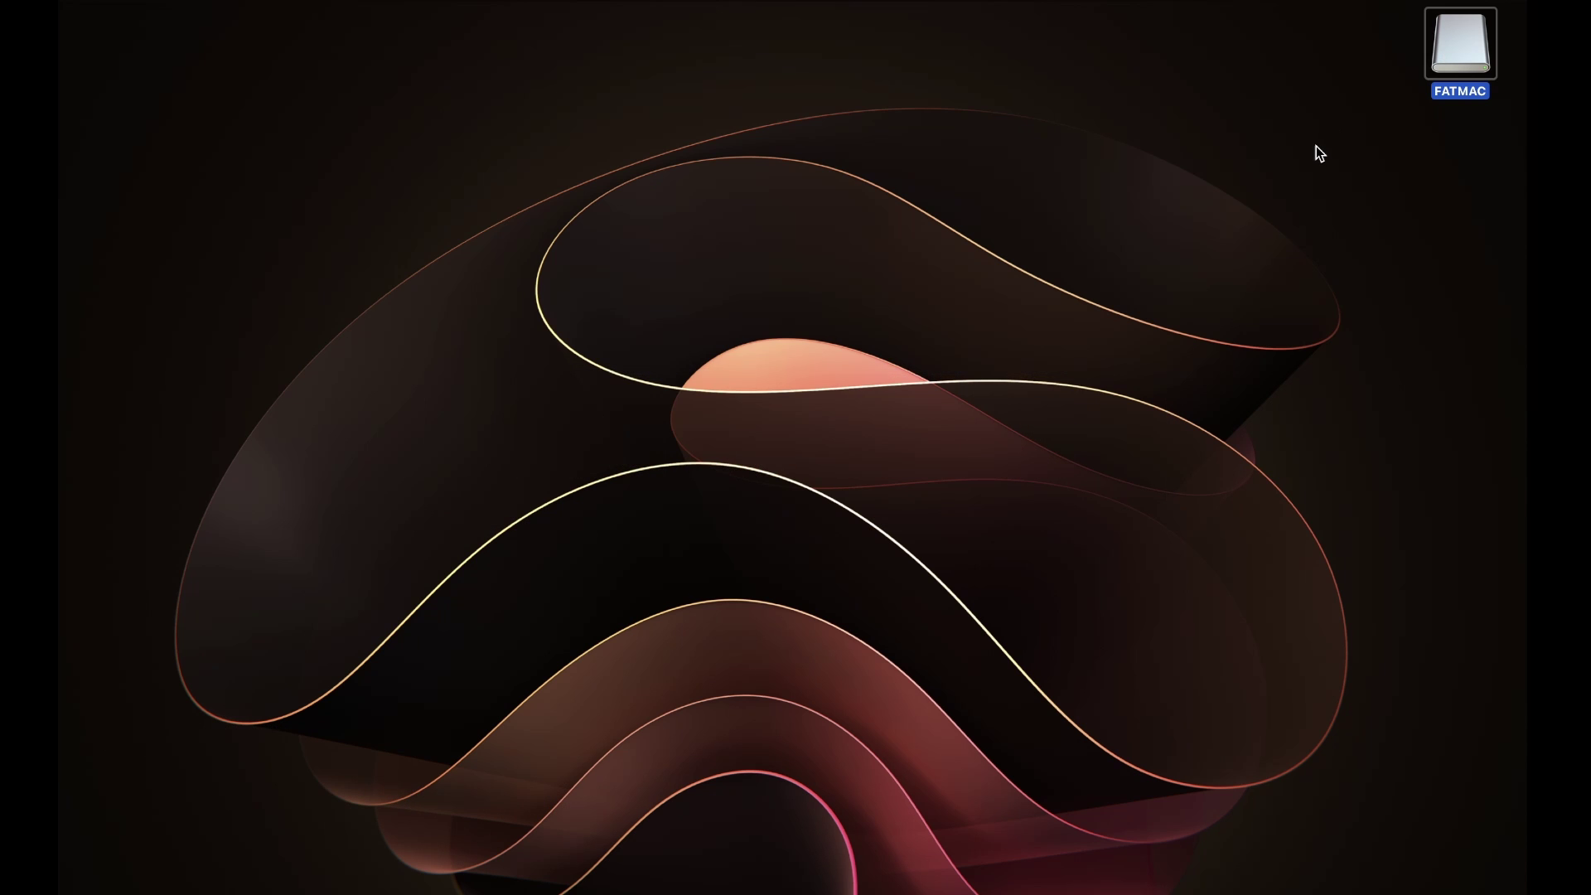
- Open Get Info for the FATMAC drive and highlight its MS-DOS (FAT32) format, 31.02 GB capacity
{"action": "right_click", "coordinate": [1435, 58]}
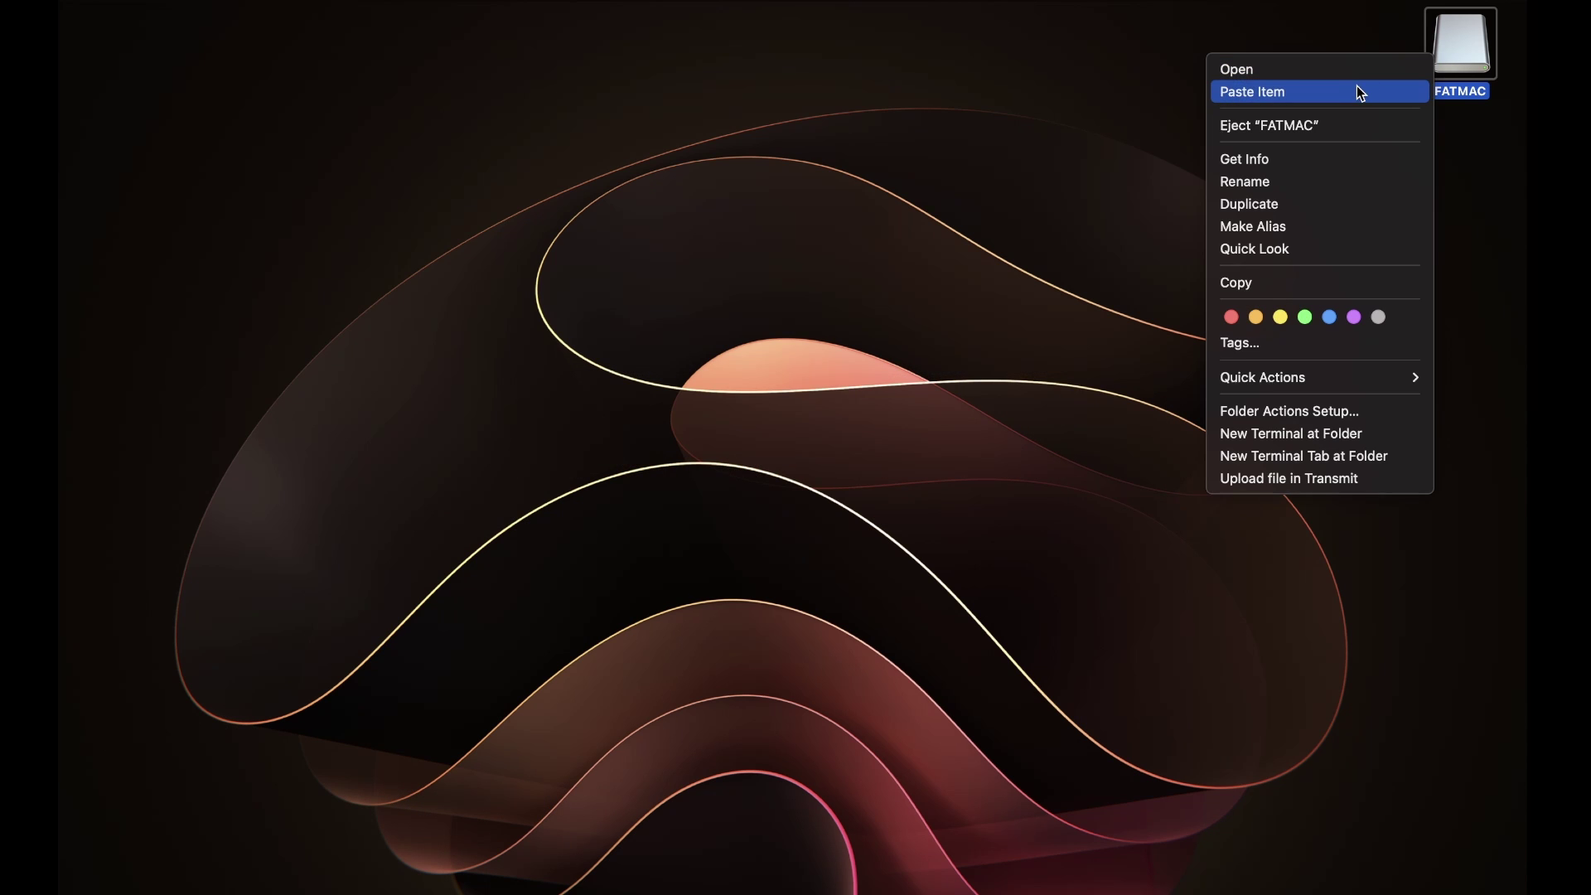
{"action": "left_click", "coordinate": [1268, 159]}
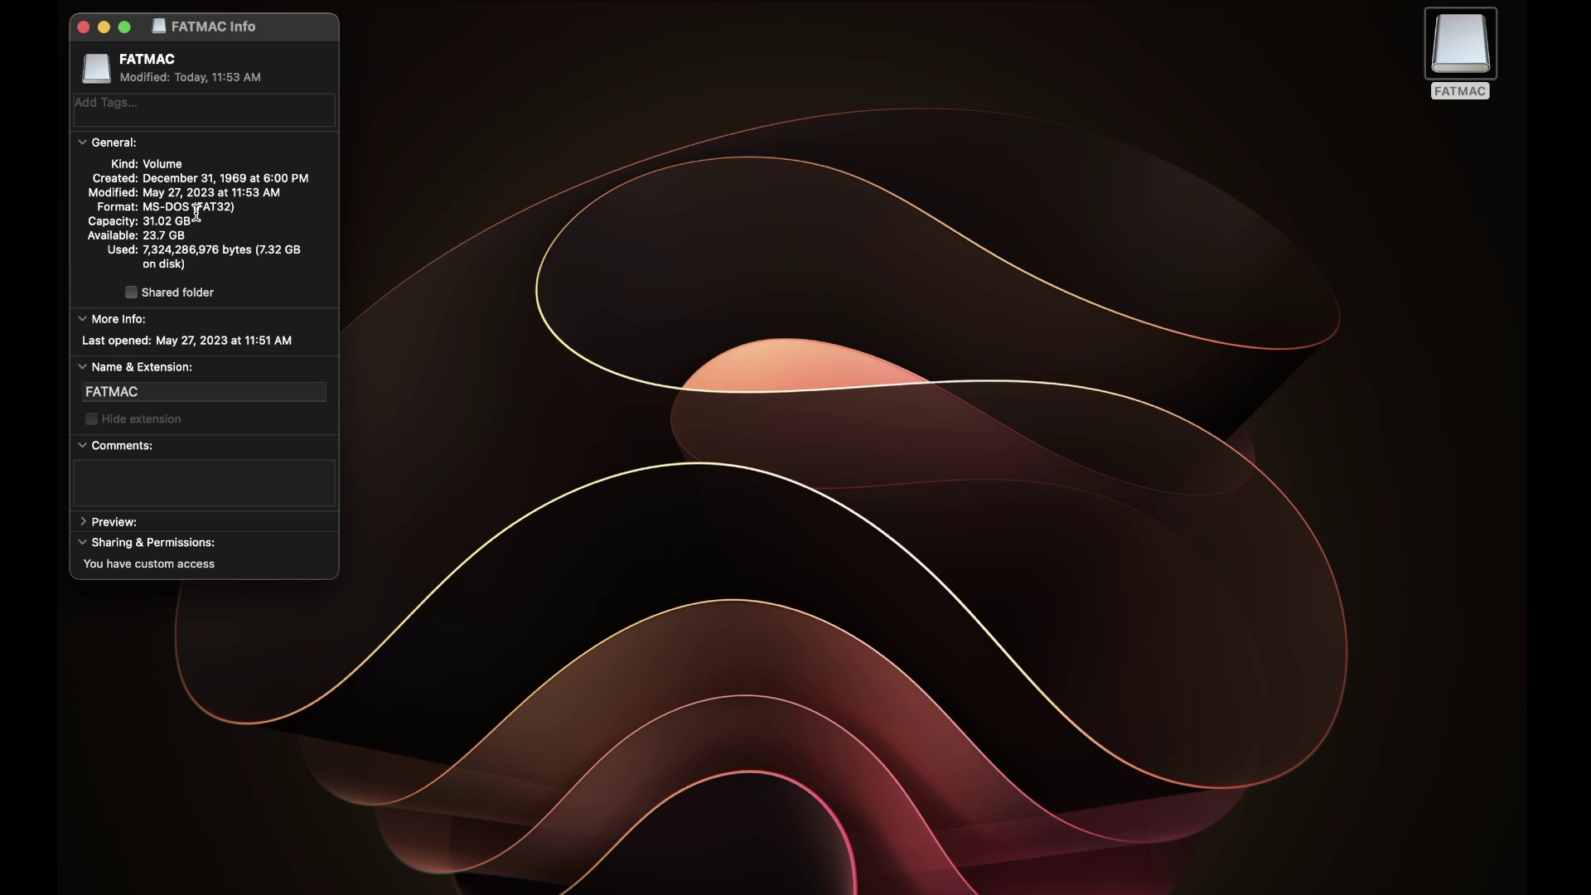
{"action": "left_click_drag", "start_coordinate": [196, 212], "coordinate": [233, 208]}
{"action": "left_click", "coordinate": [276, 222]}
- Launch Disk Utility, collapse Macintosh HD and Asahi Linux, and select the external FATMAC drive
{"action": "key", "text": "super+w"}
{"action": "key", "text": "super+space"}
{"action": "type", "text": "Disk"}
{"action": "key", "text": "Return"}
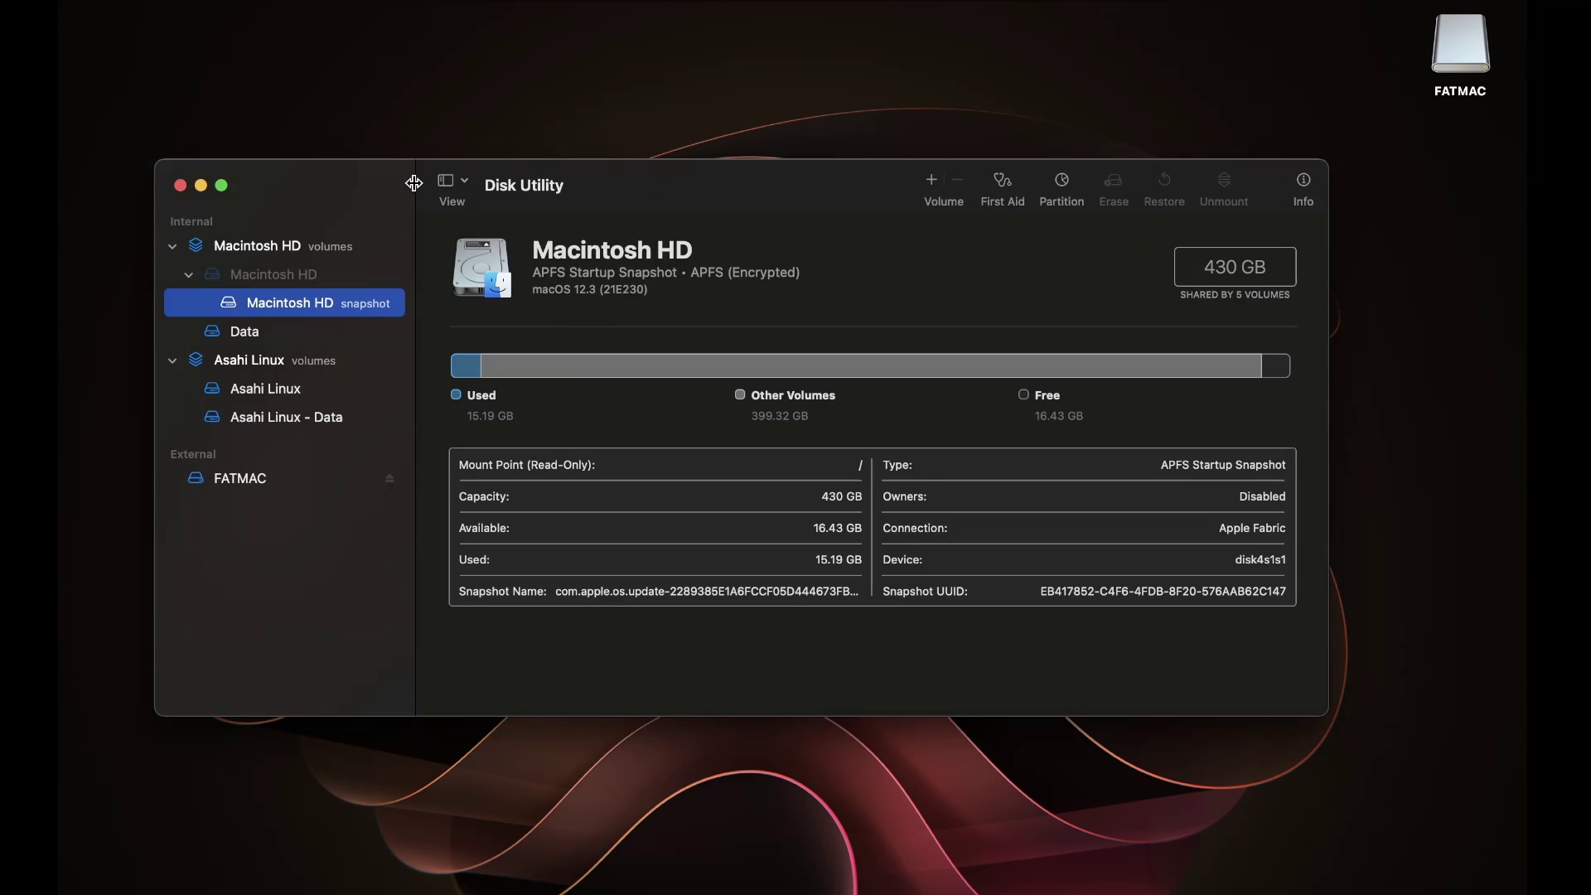
{"action": "left_click", "coordinate": [173, 246]}
{"action": "left_click", "coordinate": [173, 274]}
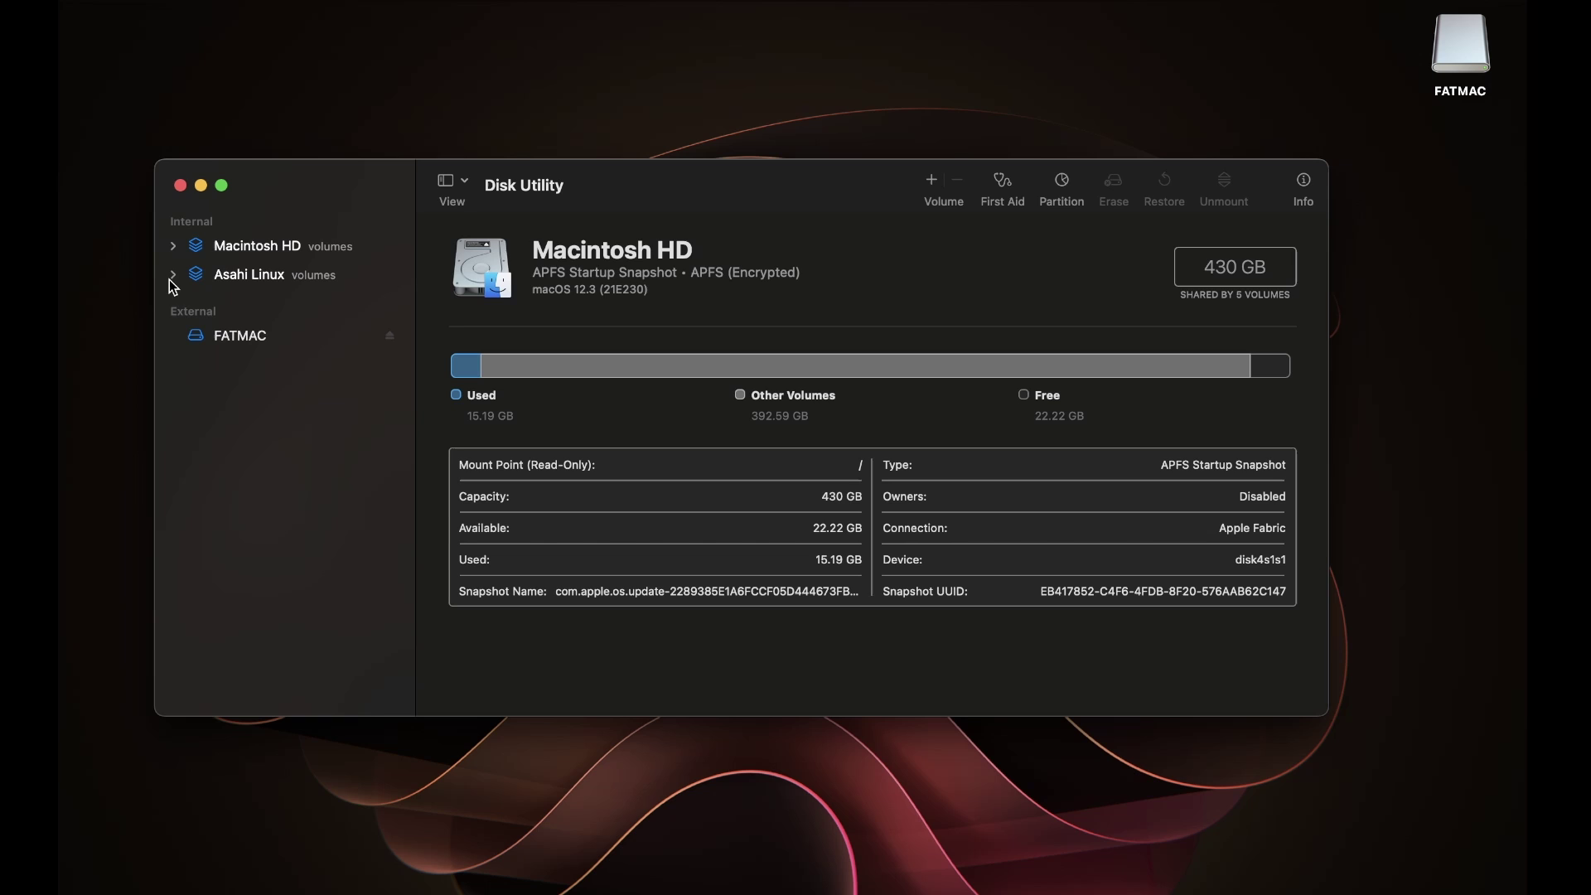
{"action": "left_click", "coordinate": [225, 336]}
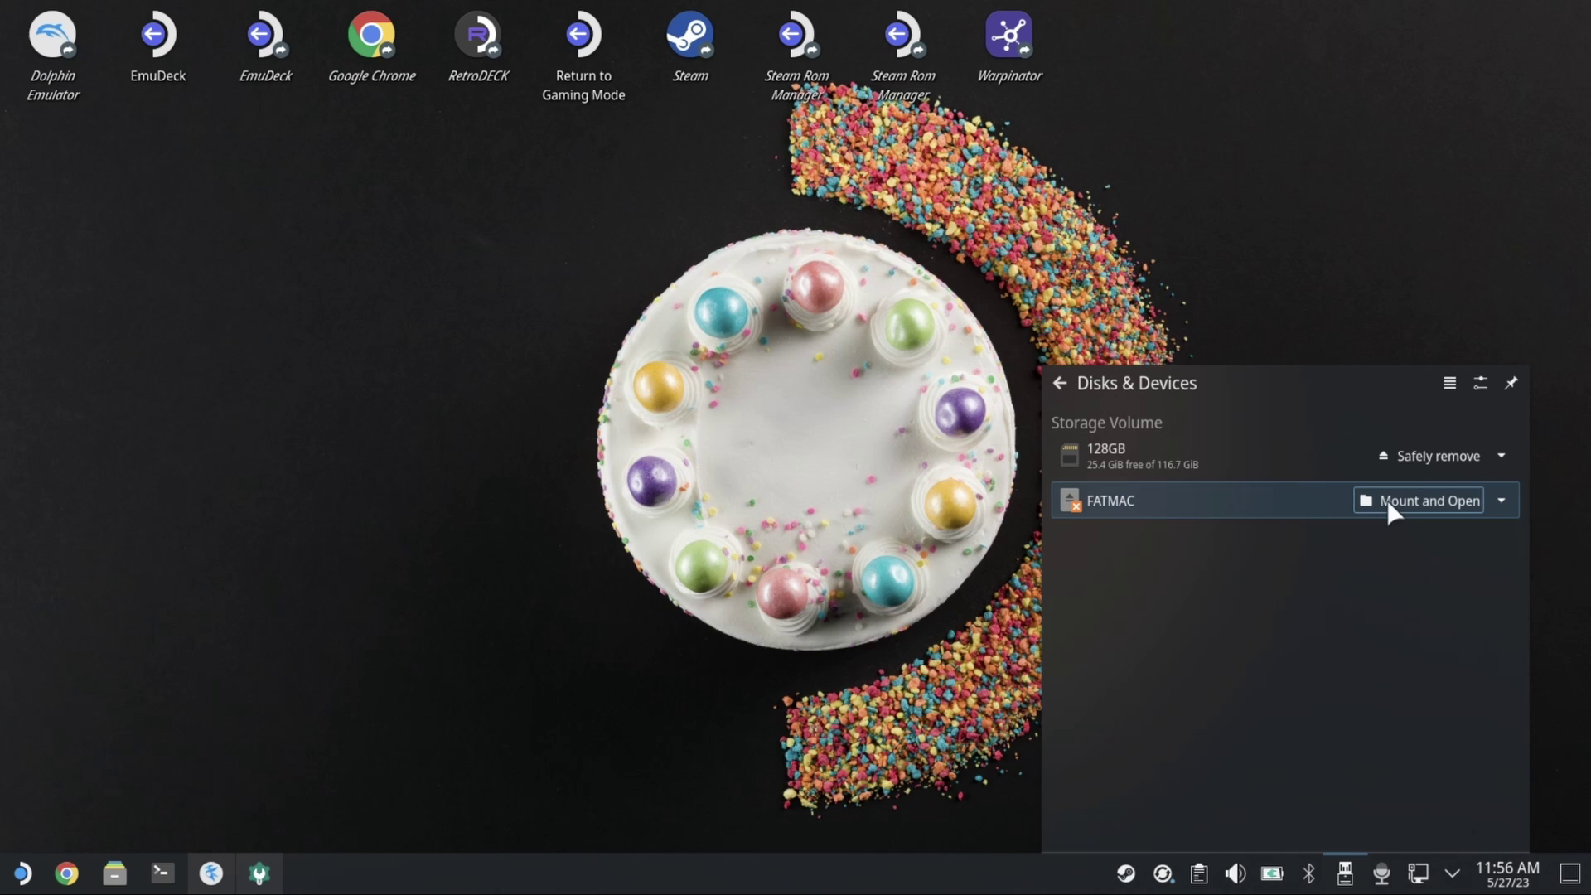
- Mount FATMAC from the Disks & Devices popup and open it in Dolphin
{"action": "left_click", "coordinate": [1384, 500]}
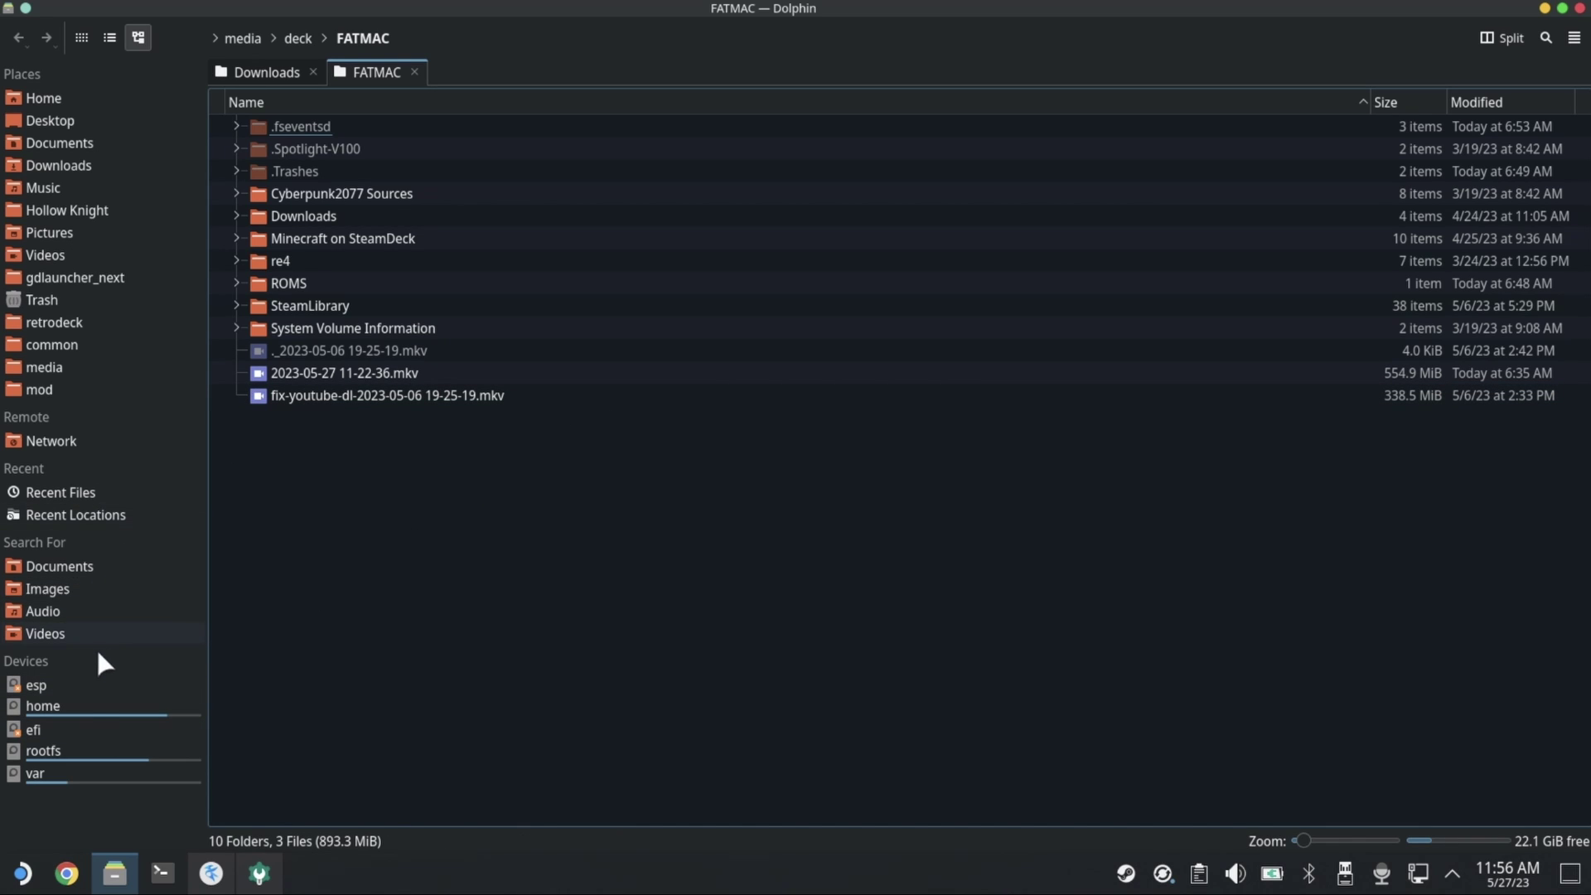
{"action": "left_click", "coordinate": [43, 751]}
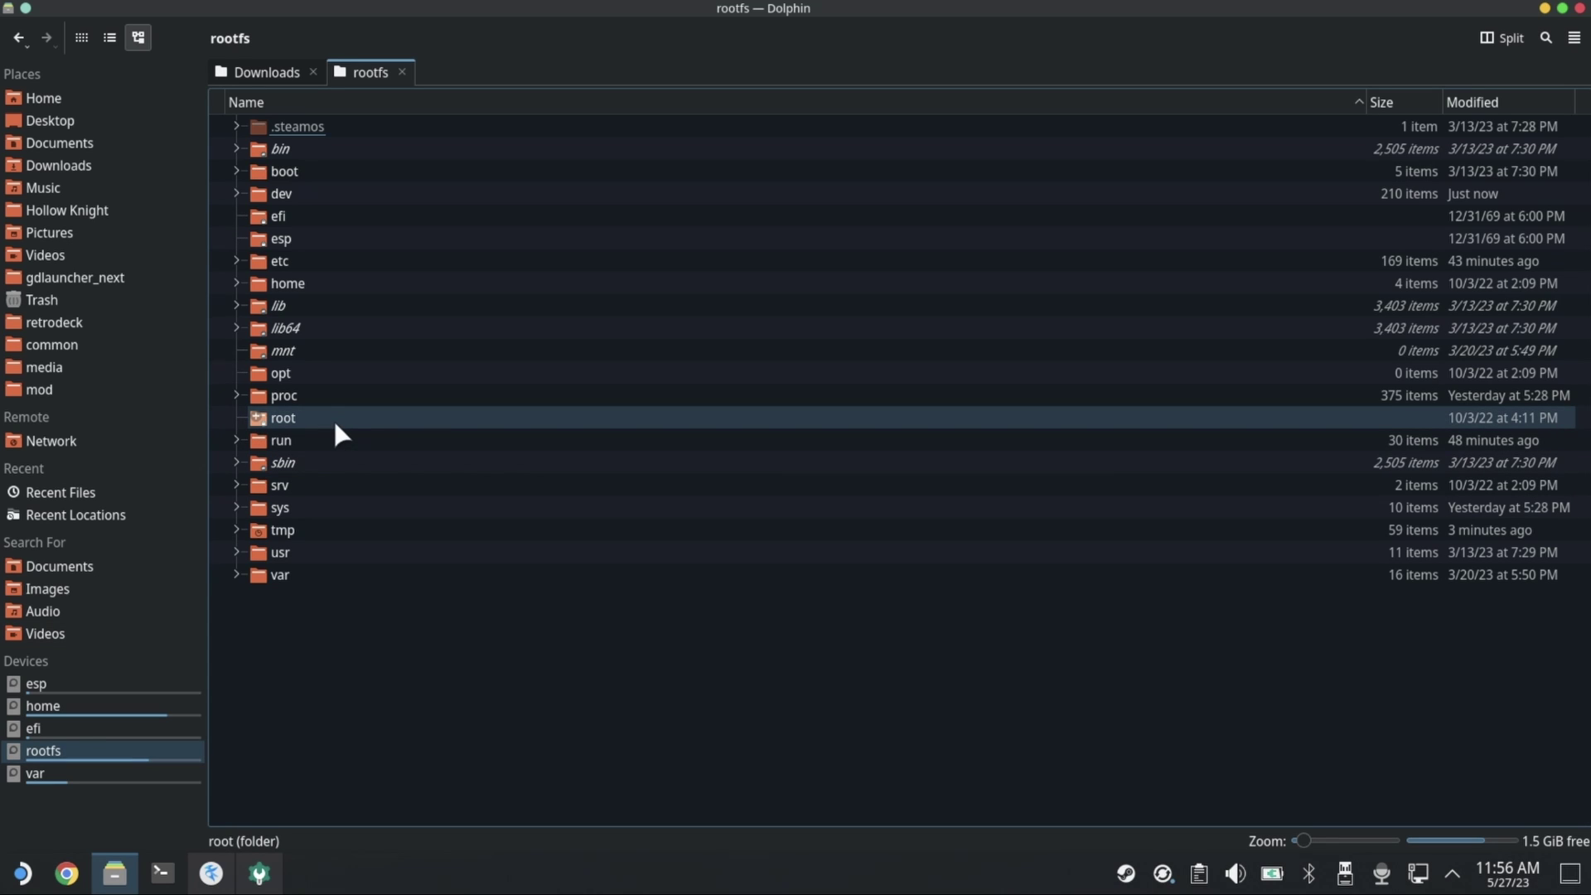
{"action": "double_click", "coordinate": [320, 440]}
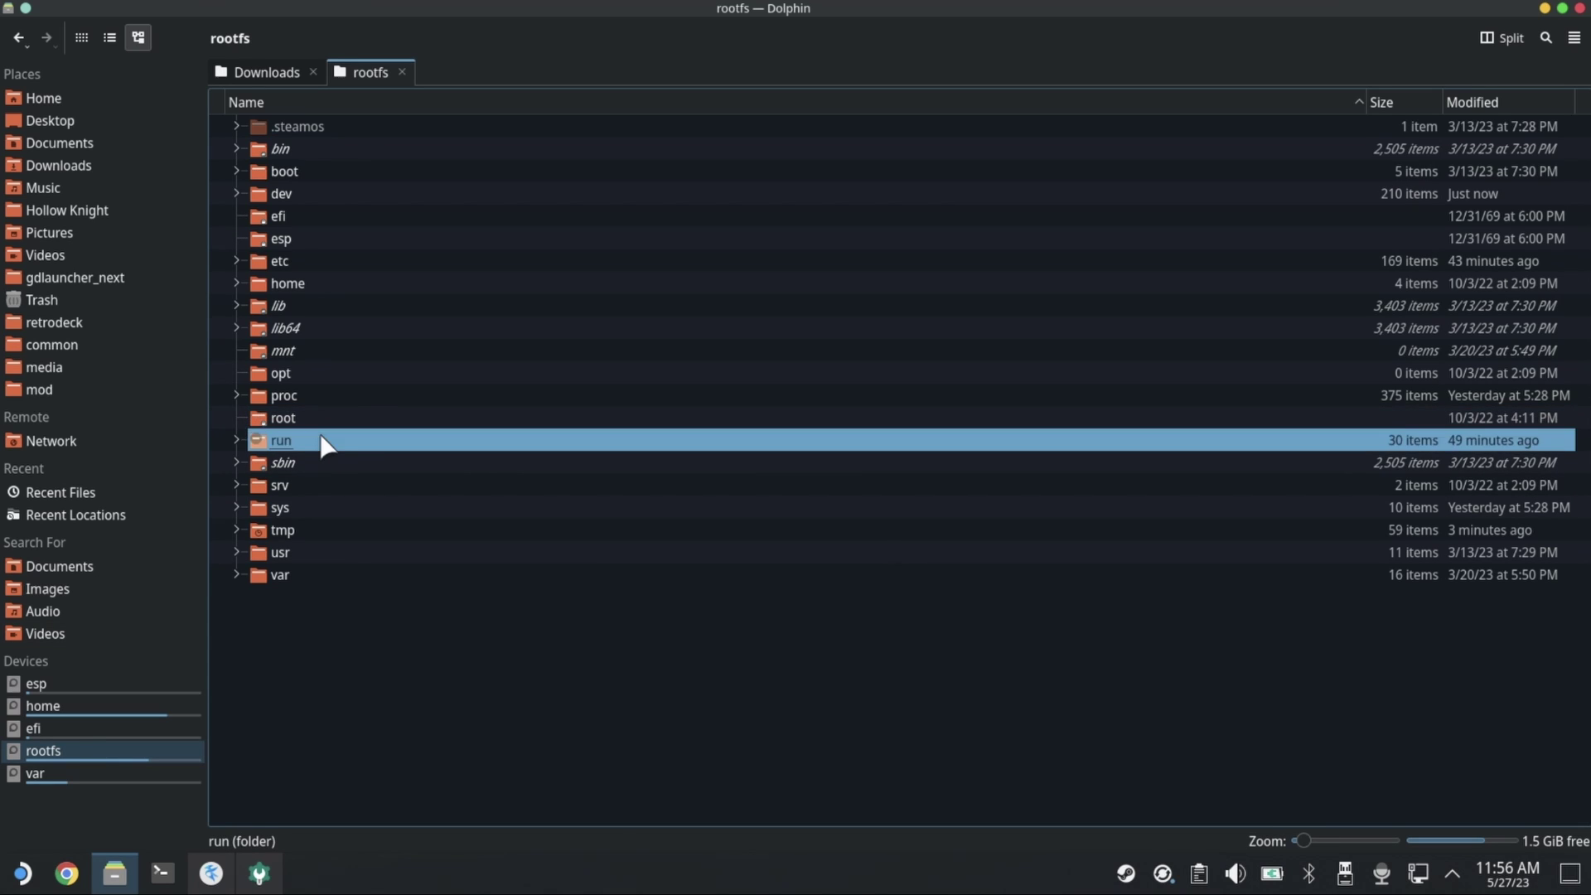
{"action": "double_click", "coordinate": [304, 327]}
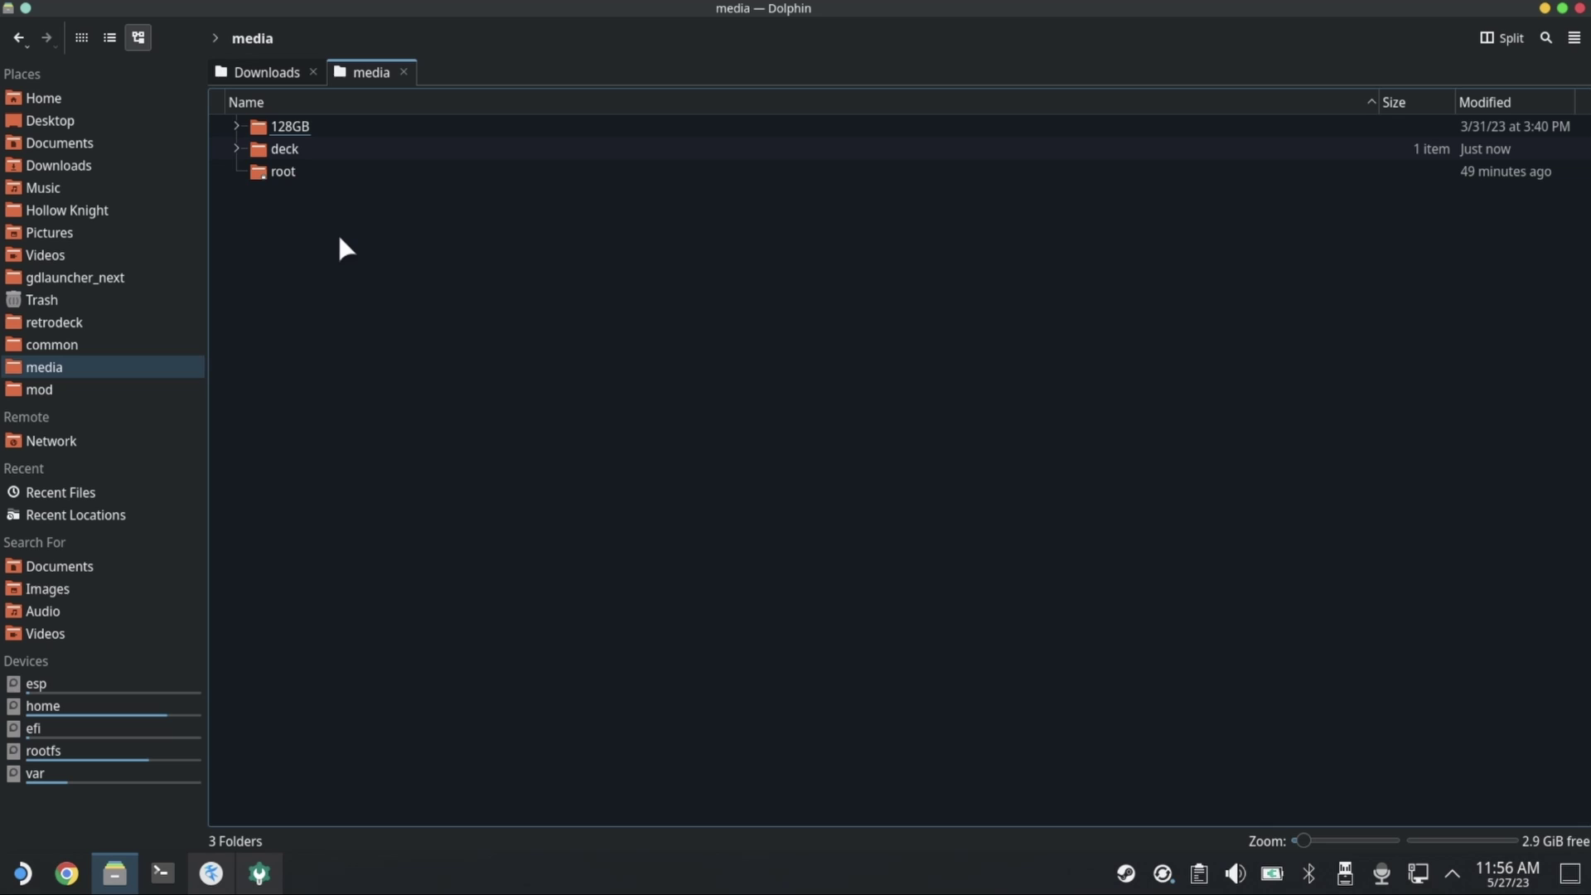
{"action": "double_click", "coordinate": [290, 128]}
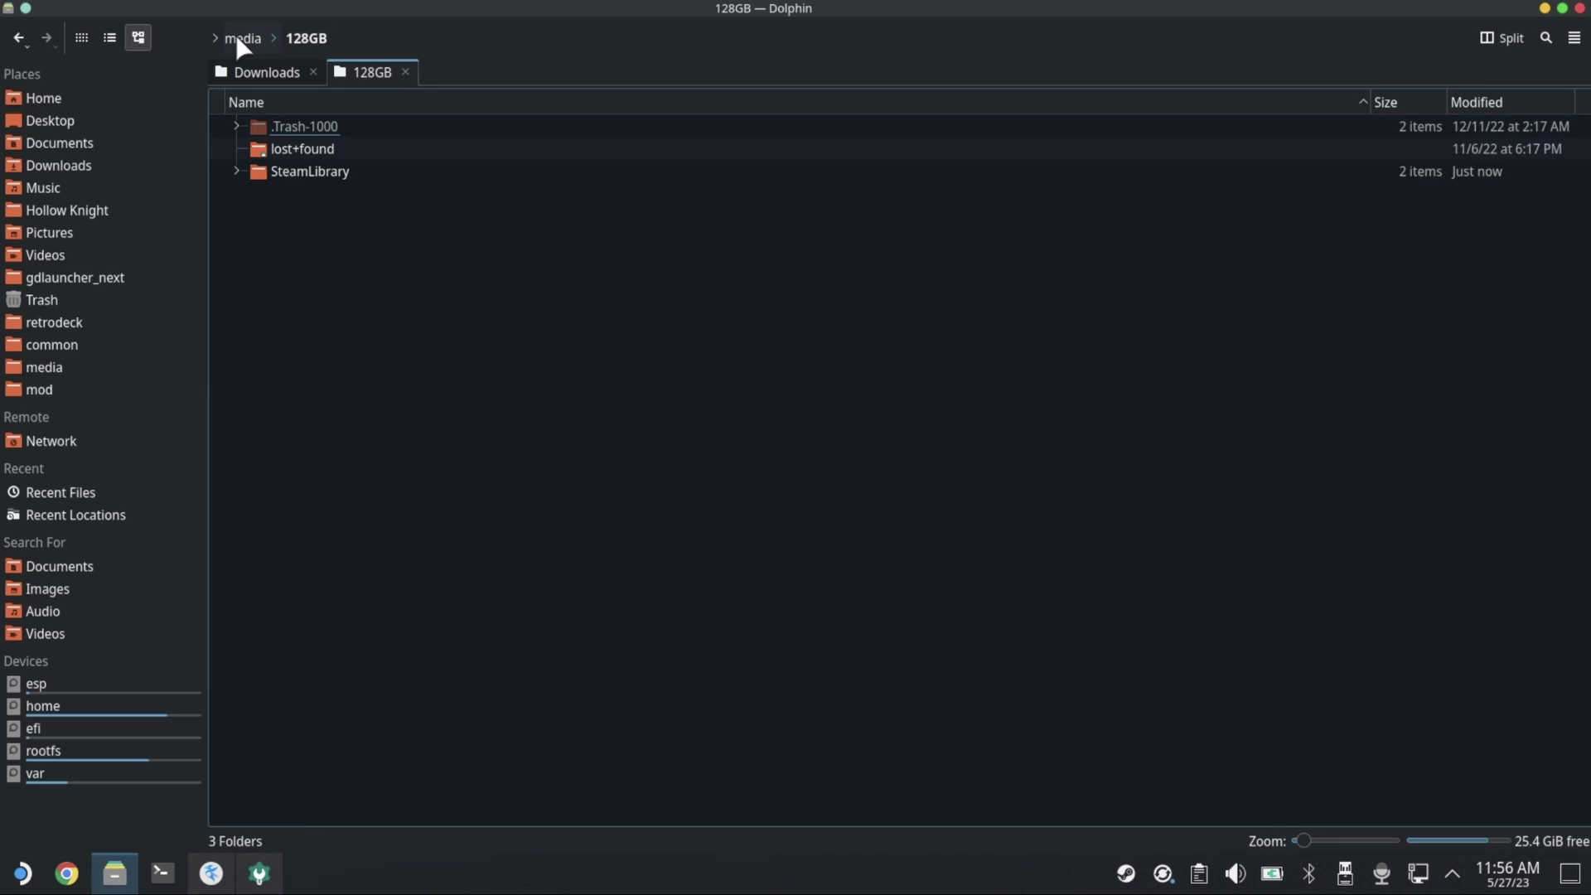
{"action": "left_click", "coordinate": [242, 39]}
{"action": "double_click", "coordinate": [286, 149]}
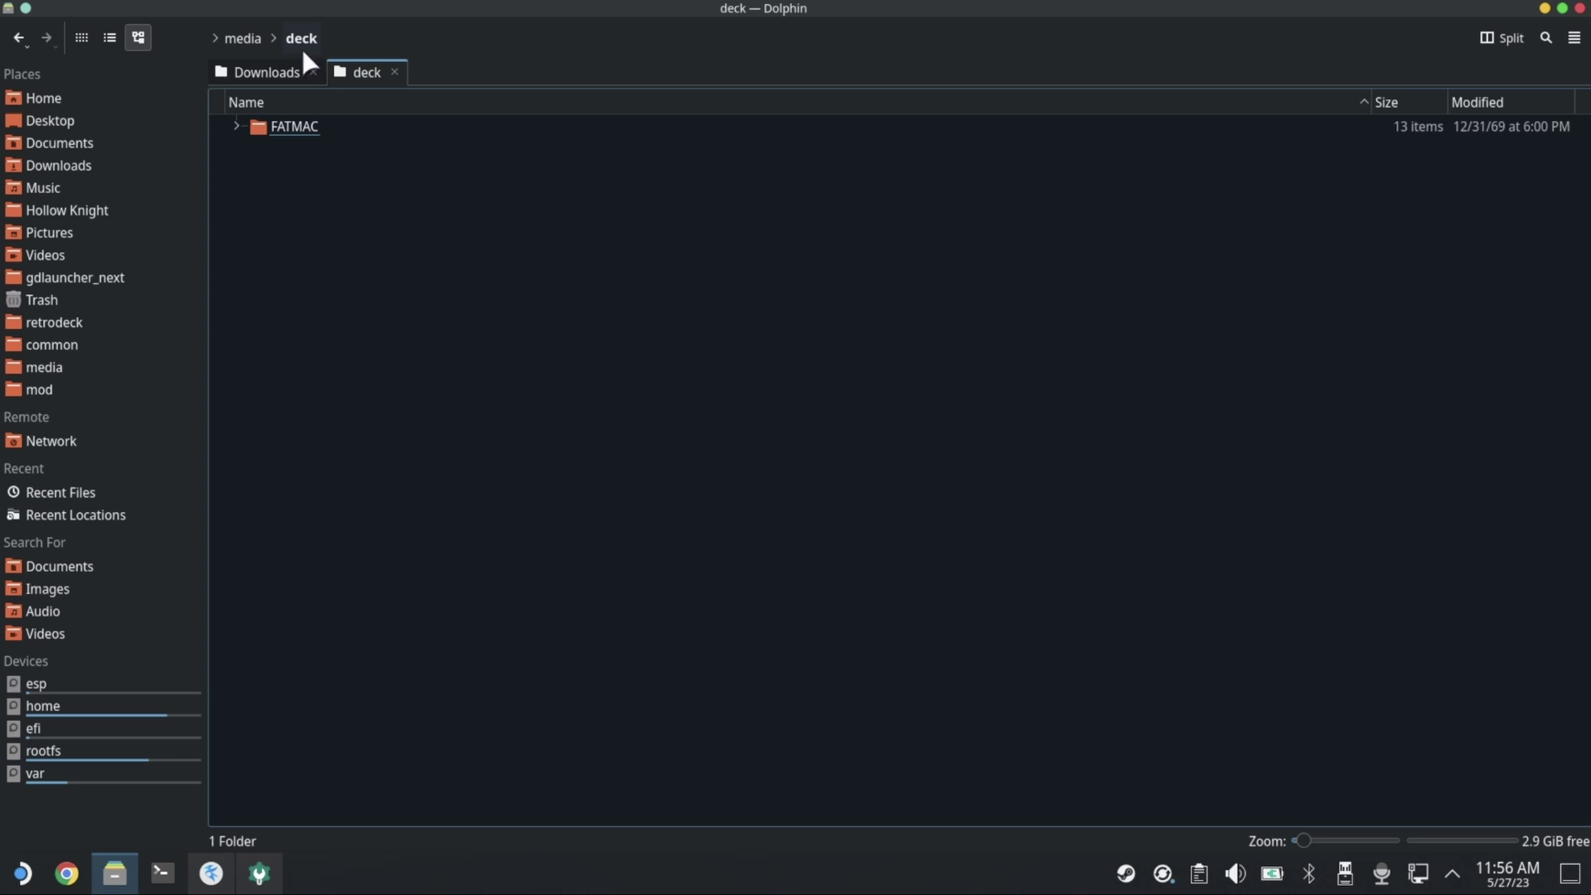
{"action": "left_click", "coordinate": [296, 124]}
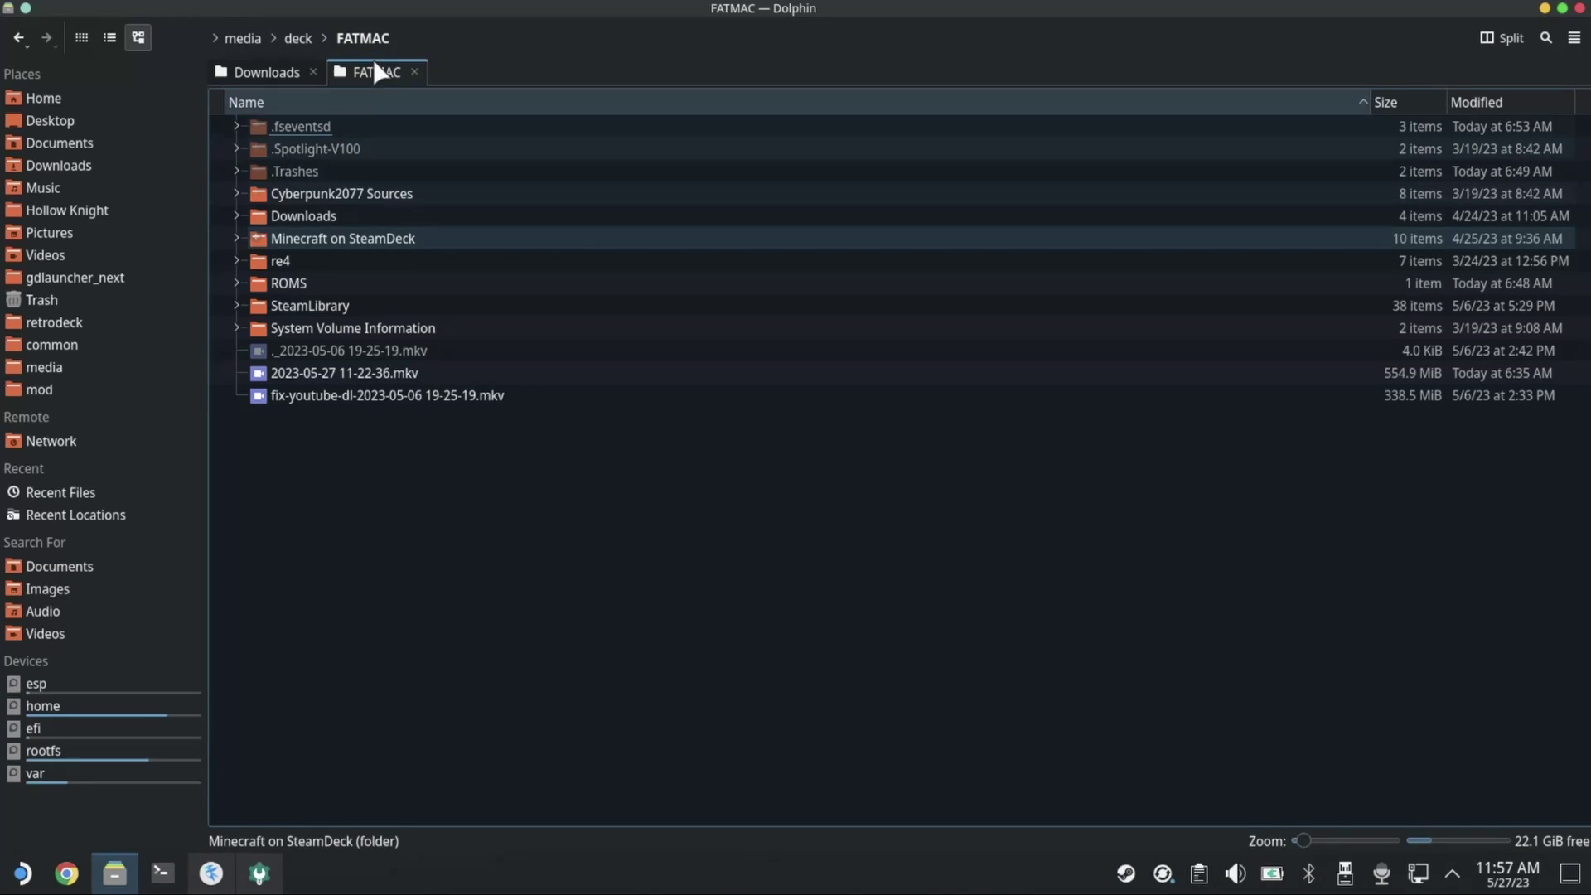
- Copy Pokemon Emerald.zip from the drive's ROMS/GBA folder
{"action": "left_click", "coordinate": [298, 283]}
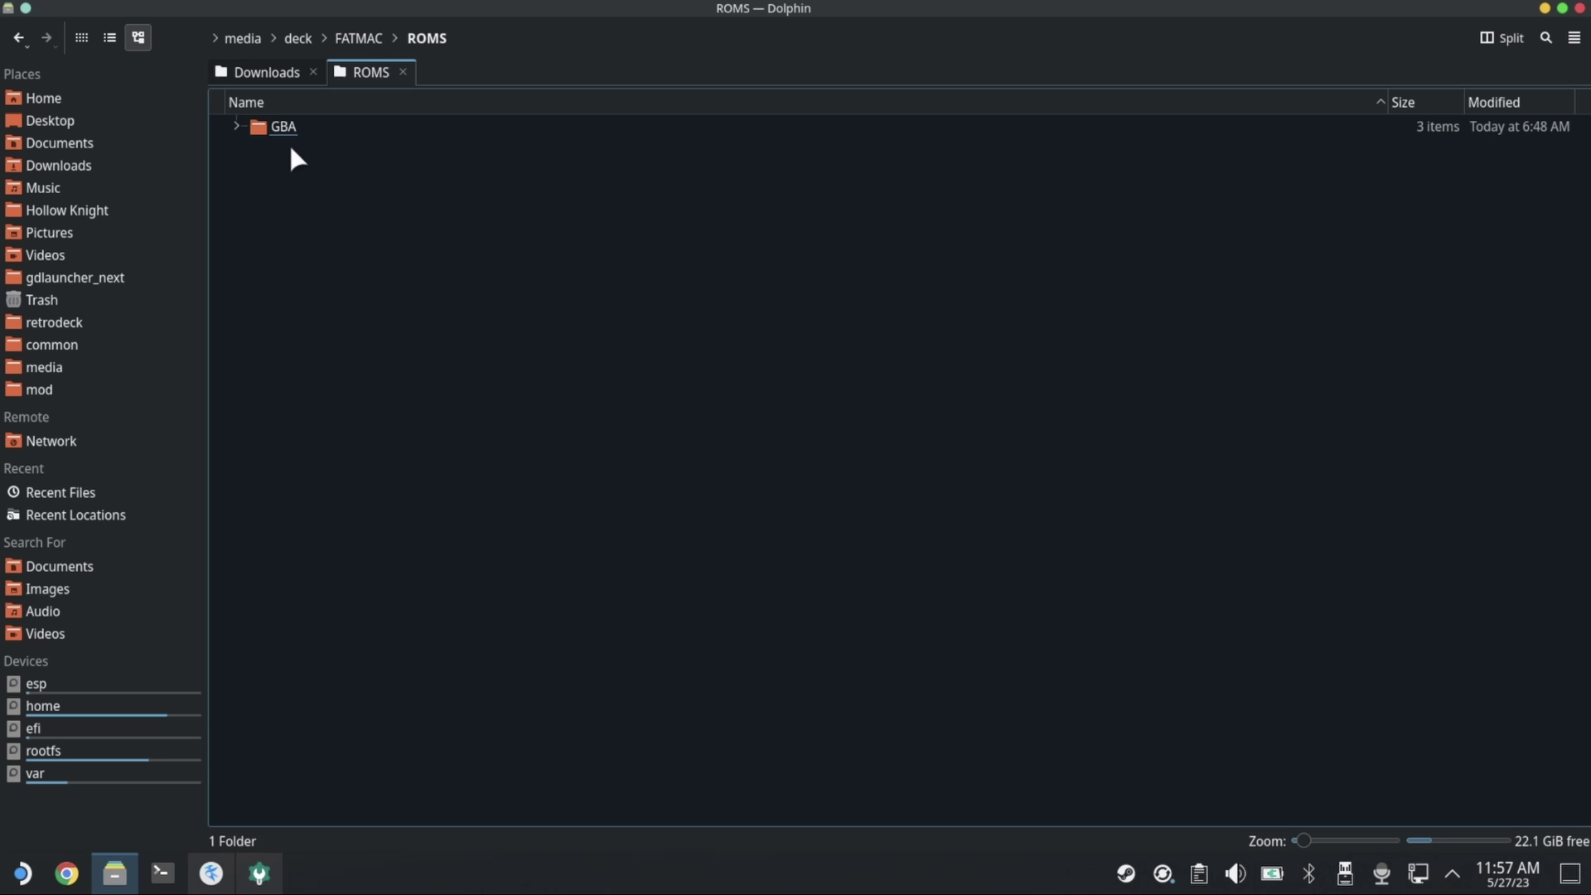
{"action": "double_click", "coordinate": [286, 128]}
{"action": "left_click", "coordinate": [361, 151]}
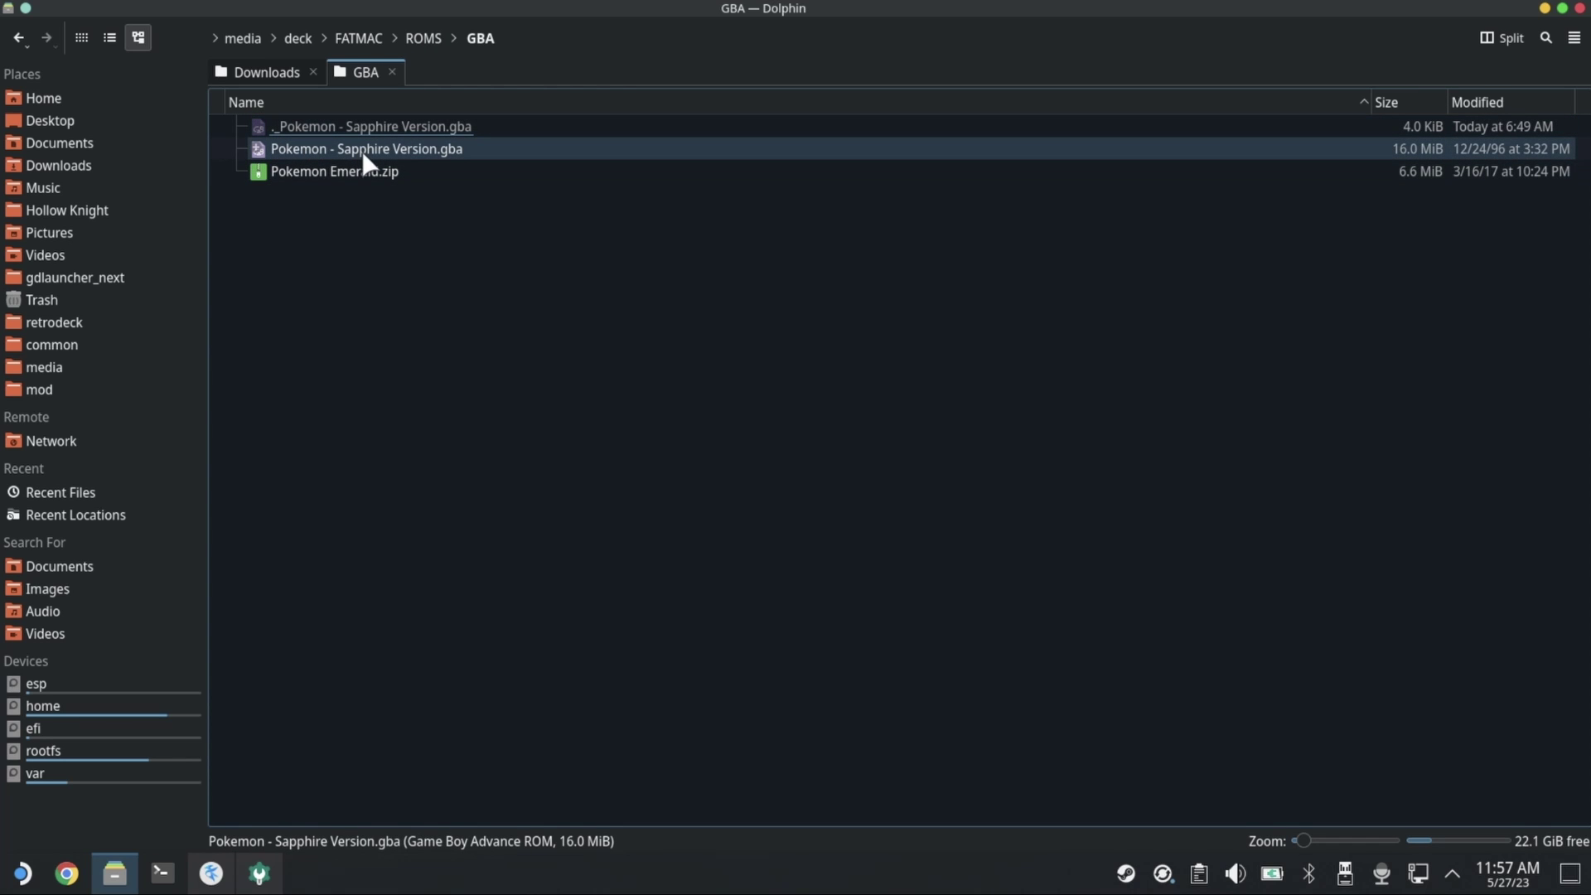
{"action": "left_click", "coordinate": [377, 197]}
{"action": "left_click", "coordinate": [348, 169]}
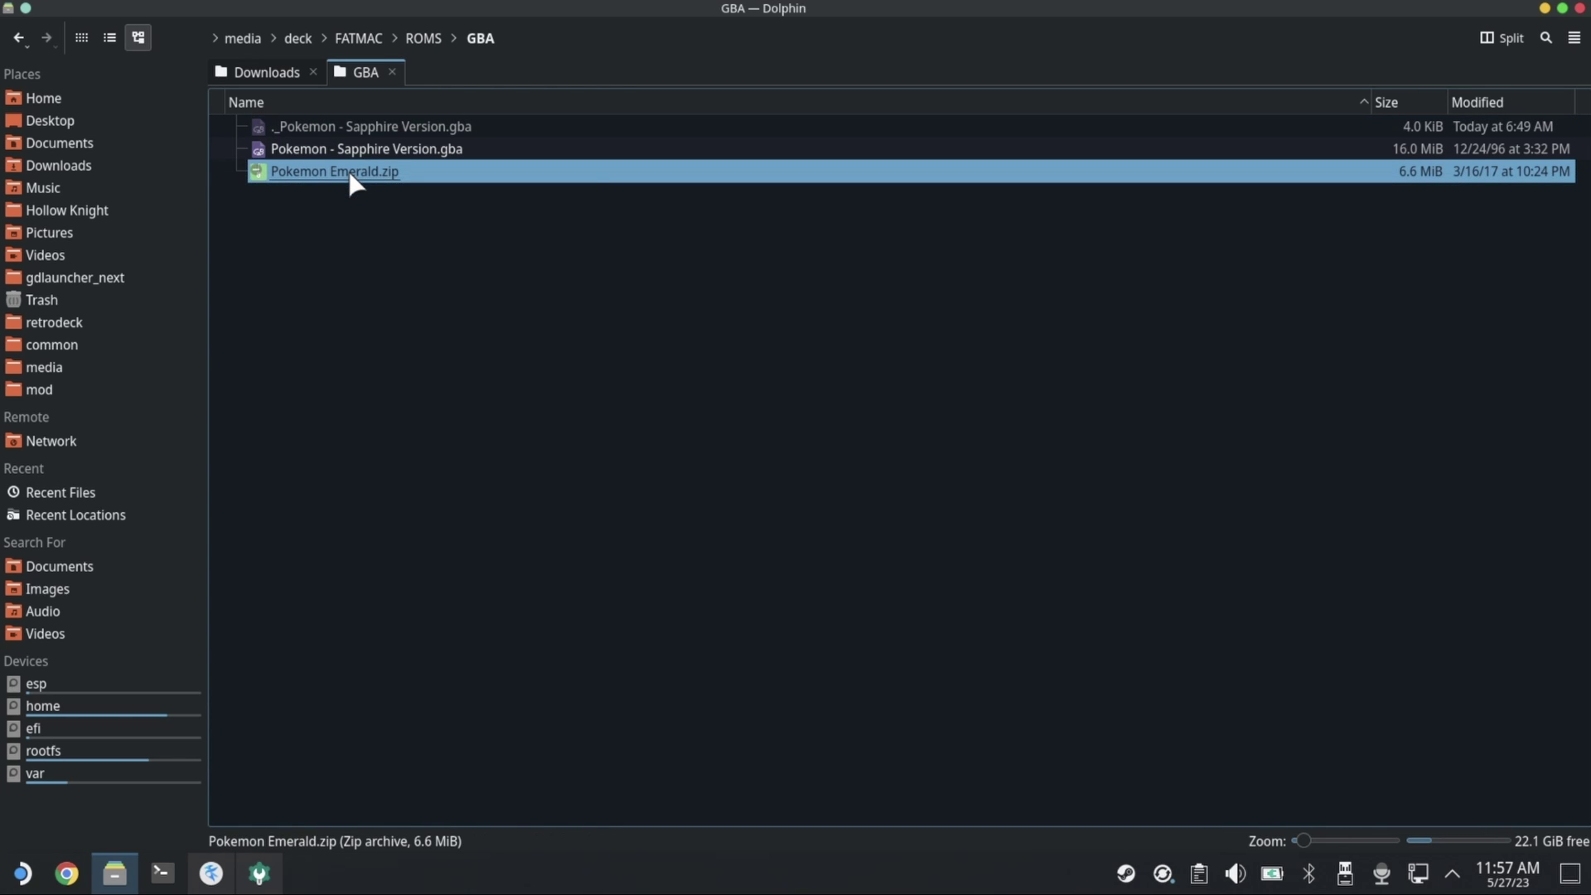
{"action": "right_click", "coordinate": [354, 173]}
{"action": "left_click", "coordinate": [398, 266]}
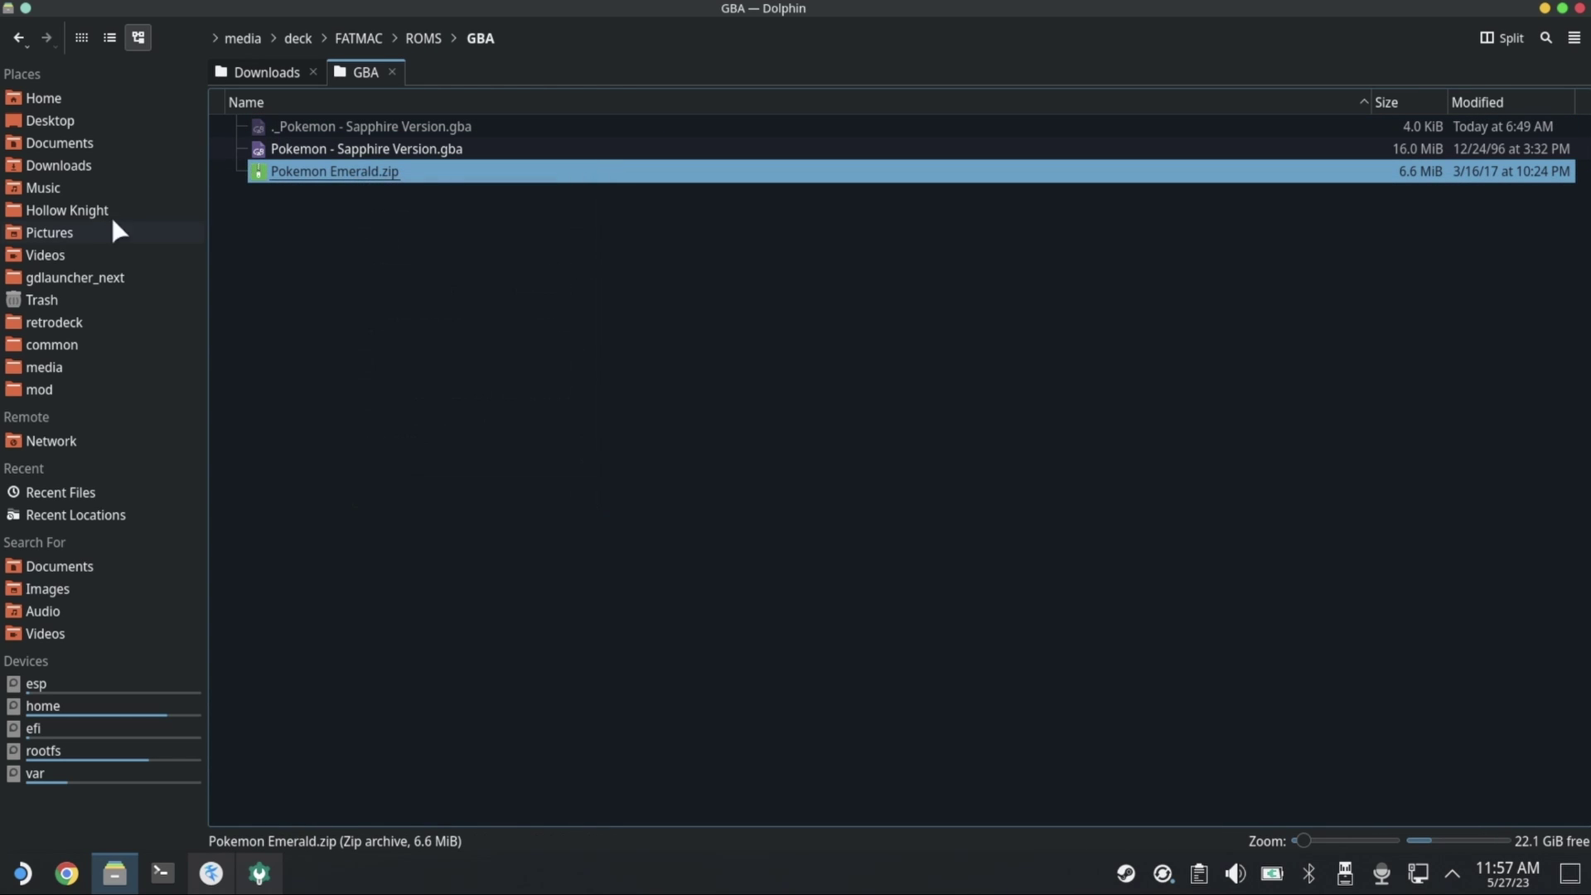
- Paste Pokemon Emerald.zip into Downloads, opened in a new tab
{"action": "right_click", "coordinate": [63, 166]}
{"action": "left_click", "coordinate": [140, 184]}
{"action": "left_click", "coordinate": [469, 73]}
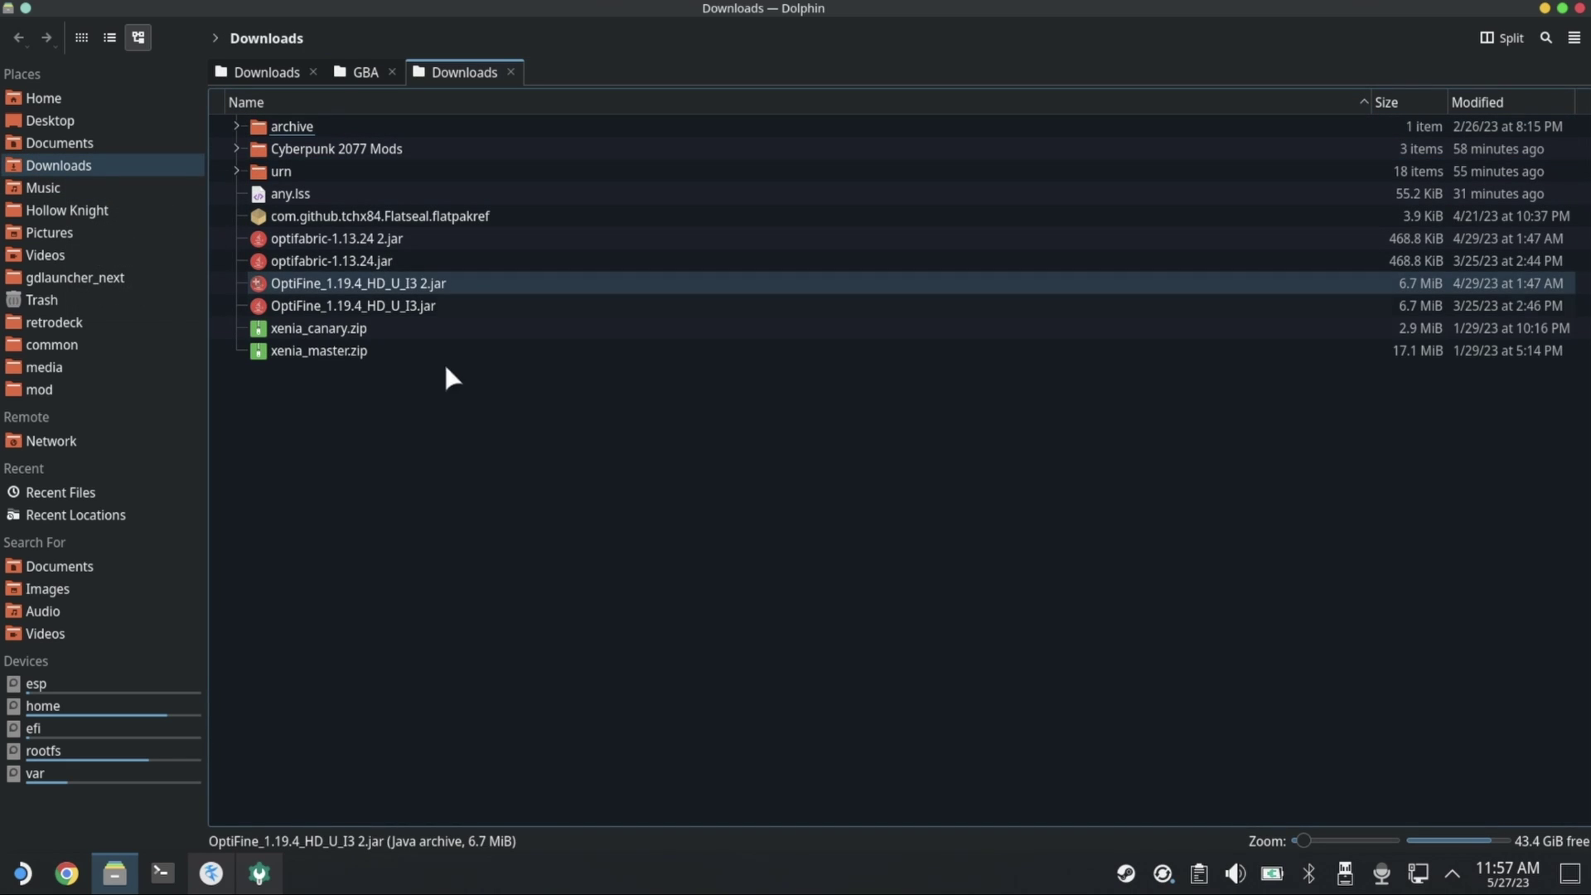
{"action": "right_click", "coordinate": [437, 418]}
{"action": "left_click", "coordinate": [510, 481]}
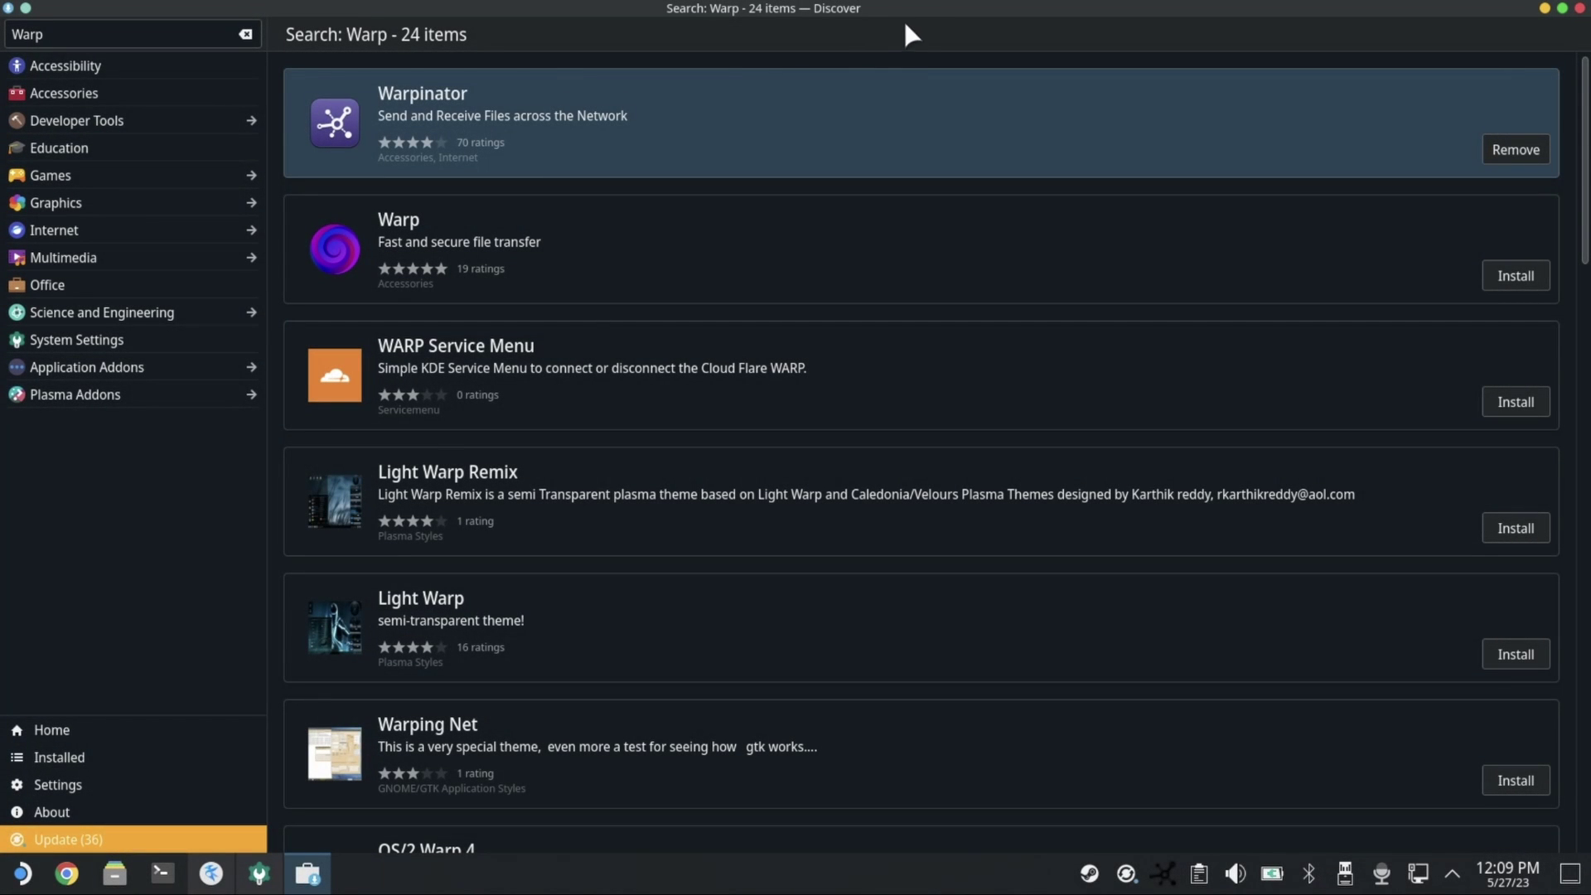
- Close Discover and launch Warpinator from its desktop icon, moving its window aside
{"action": "left_click", "coordinate": [1579, 7]}
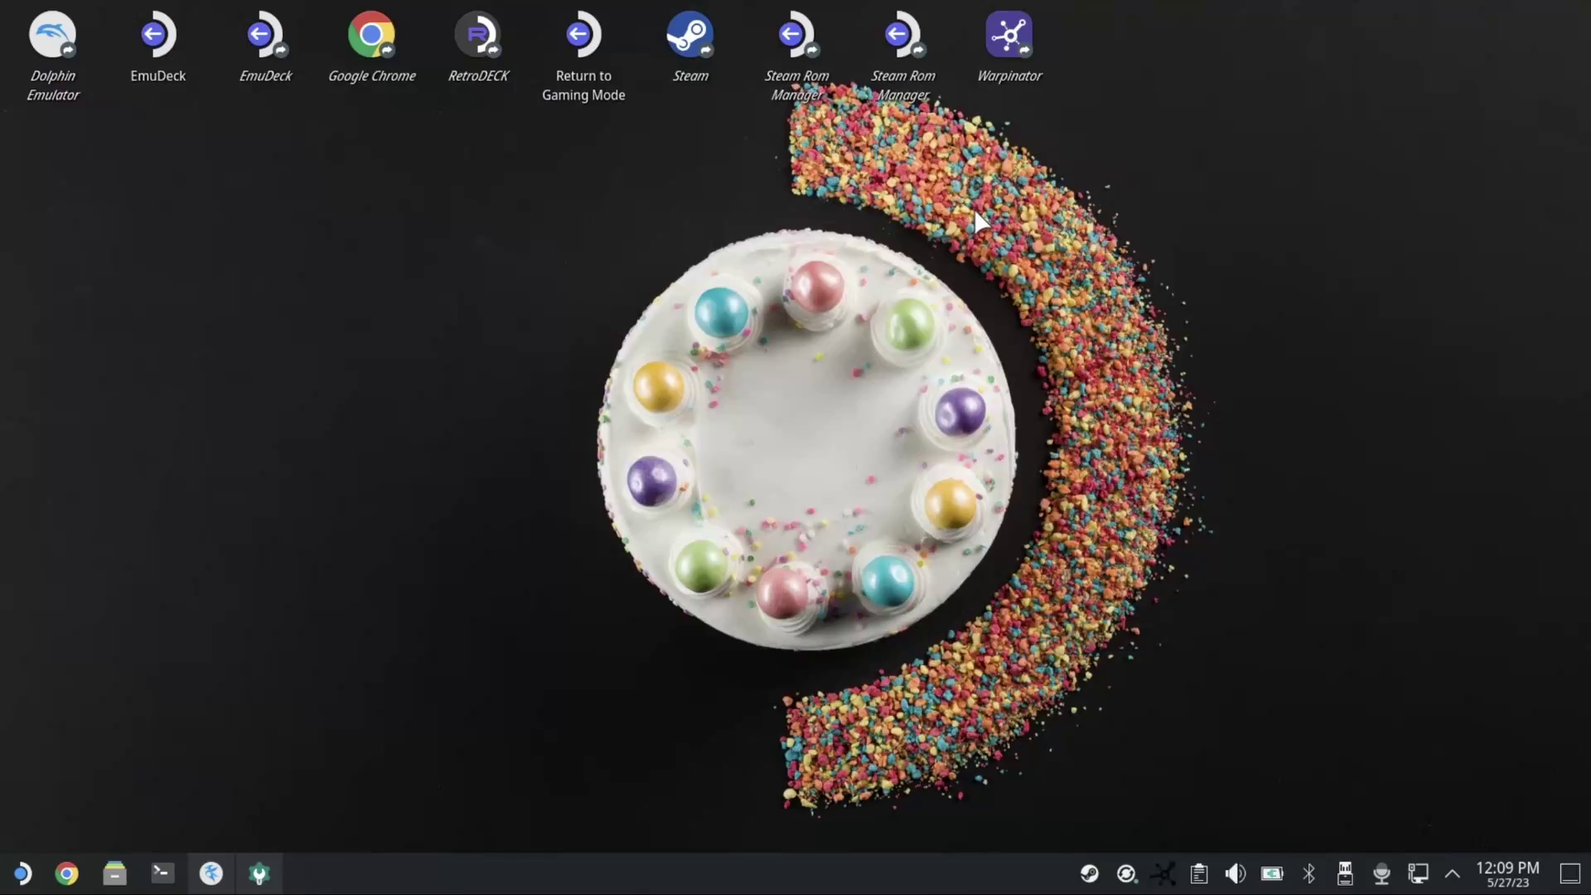
{"action": "left_click", "coordinate": [988, 38]}
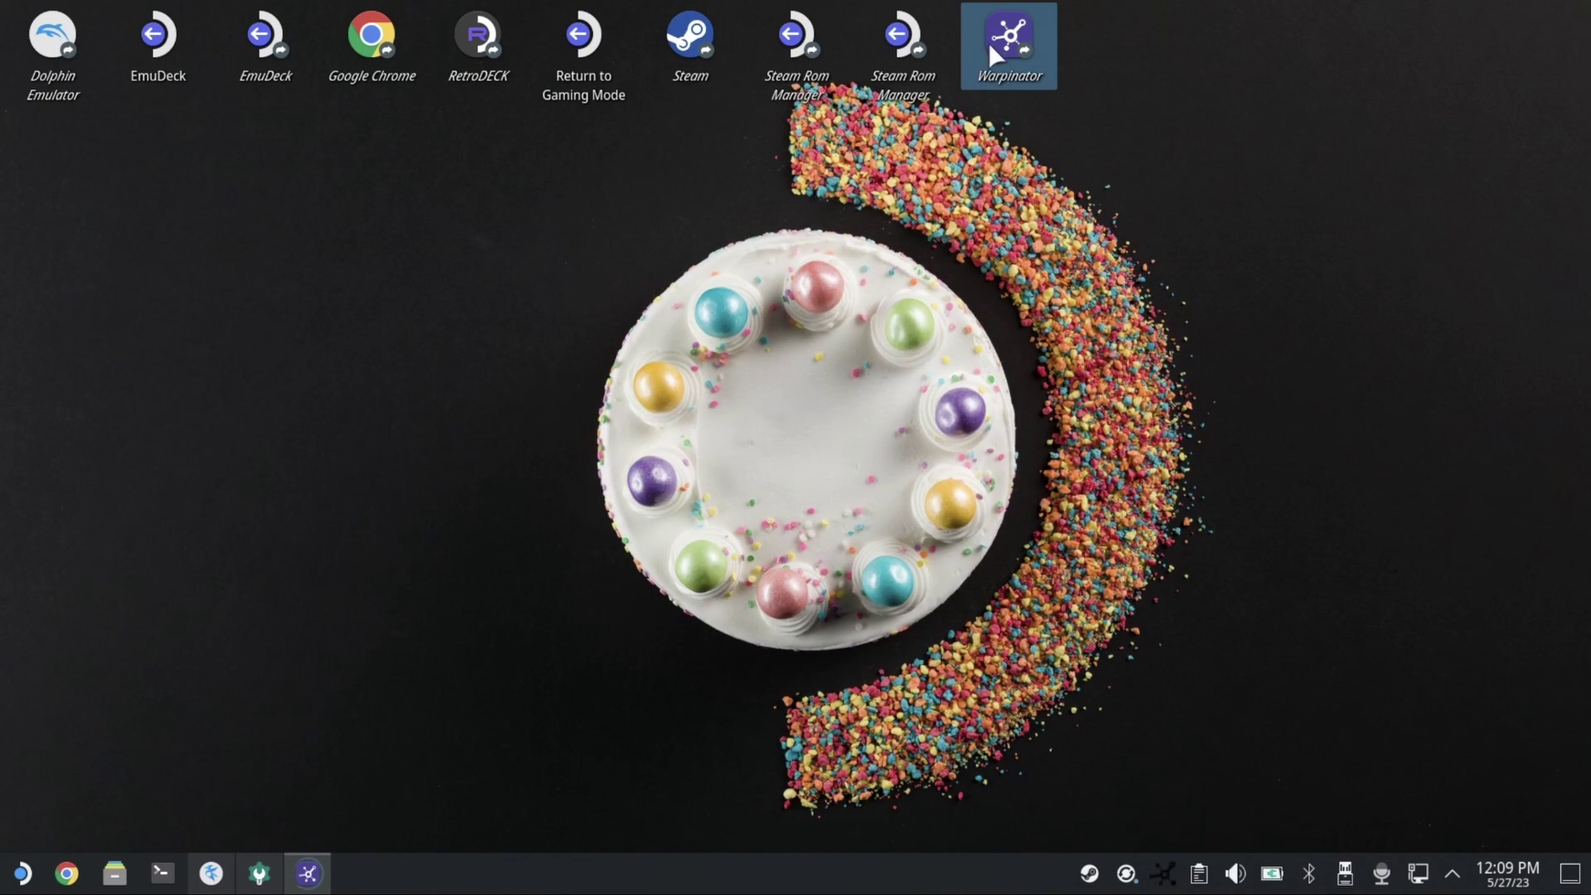
{"action": "left_click_drag", "start_coordinate": [925, 195], "coordinate": [724, 238]}
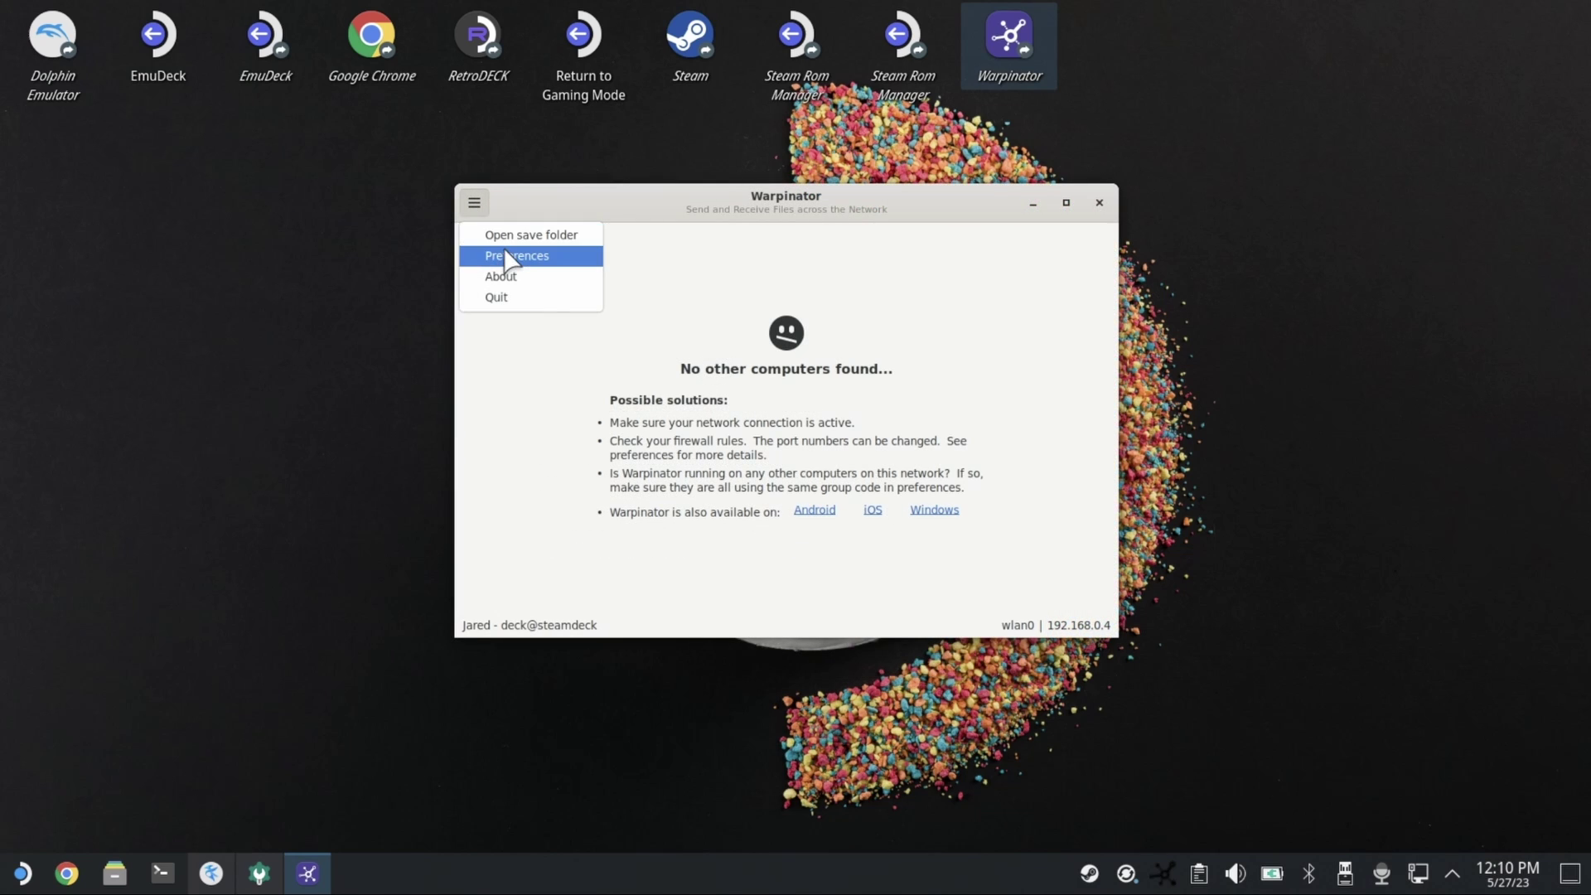
- In Warpinator Preferences, keep received files in the Warpinator folder and view Connection settings
{"action": "left_click", "coordinate": [507, 257]}
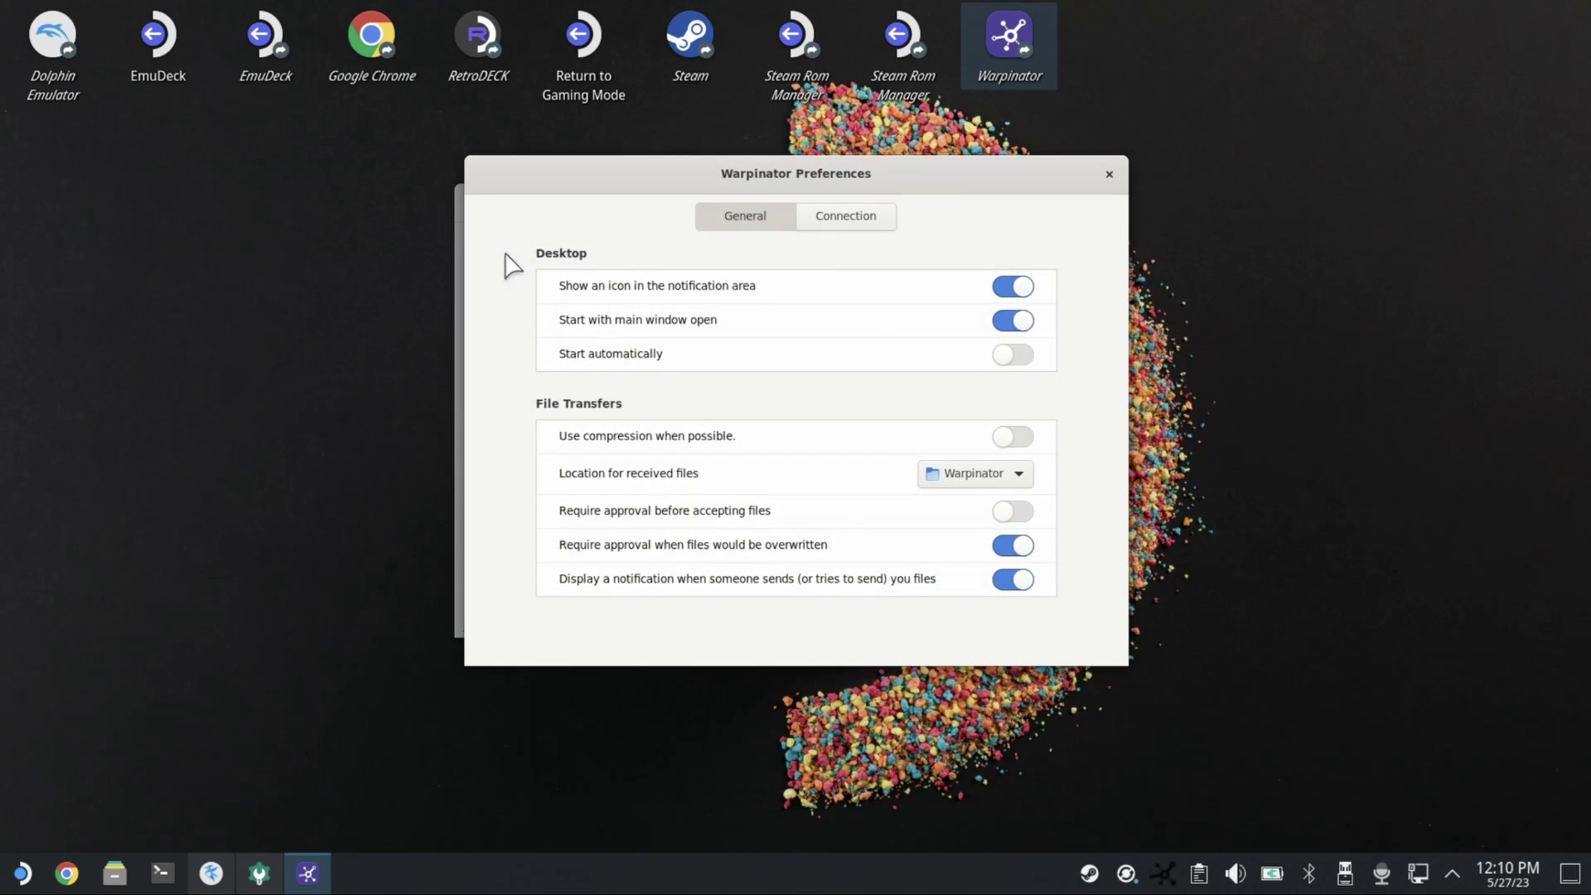
{"action": "left_click_drag", "start_coordinate": [604, 195], "coordinate": [330, 189]}
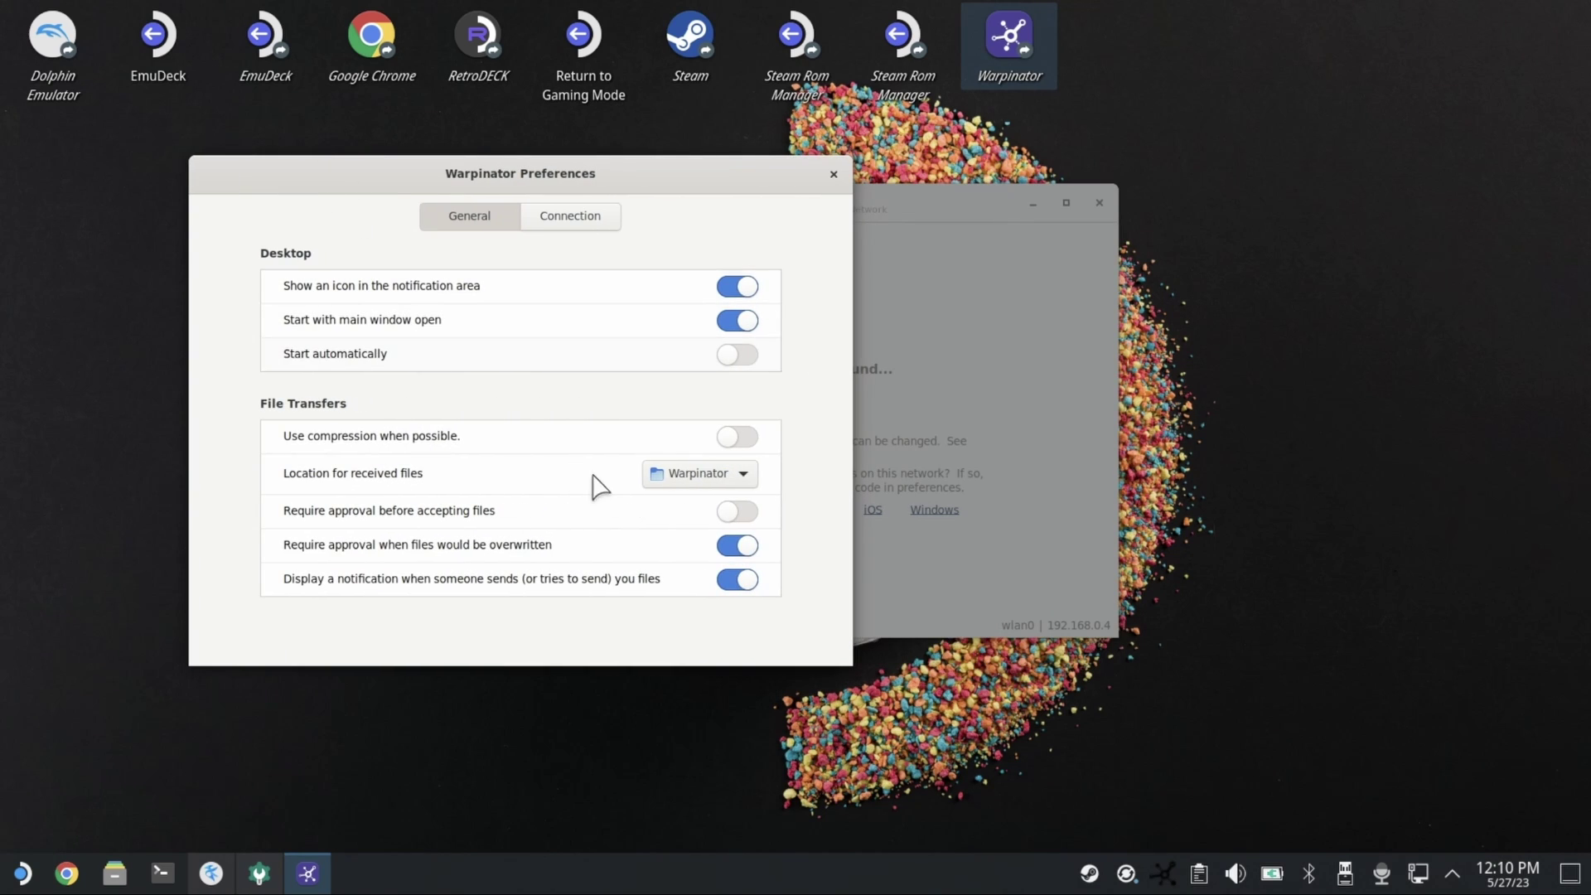
{"action": "left_click", "coordinate": [670, 471]}
{"action": "left_click", "coordinate": [577, 494]}
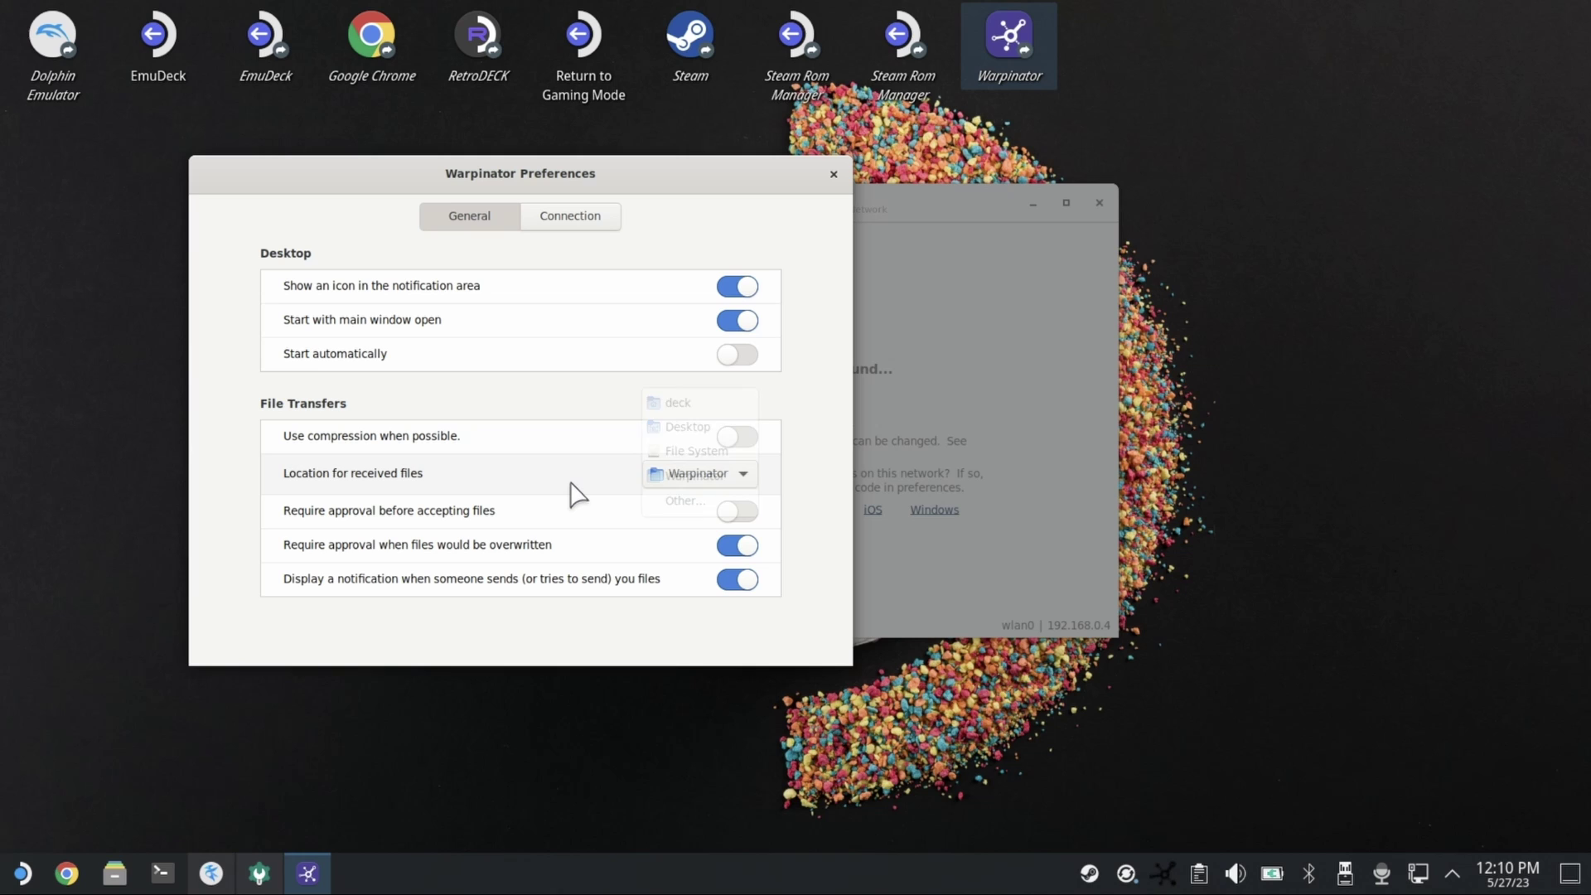
{"action": "left_click", "coordinate": [569, 220]}
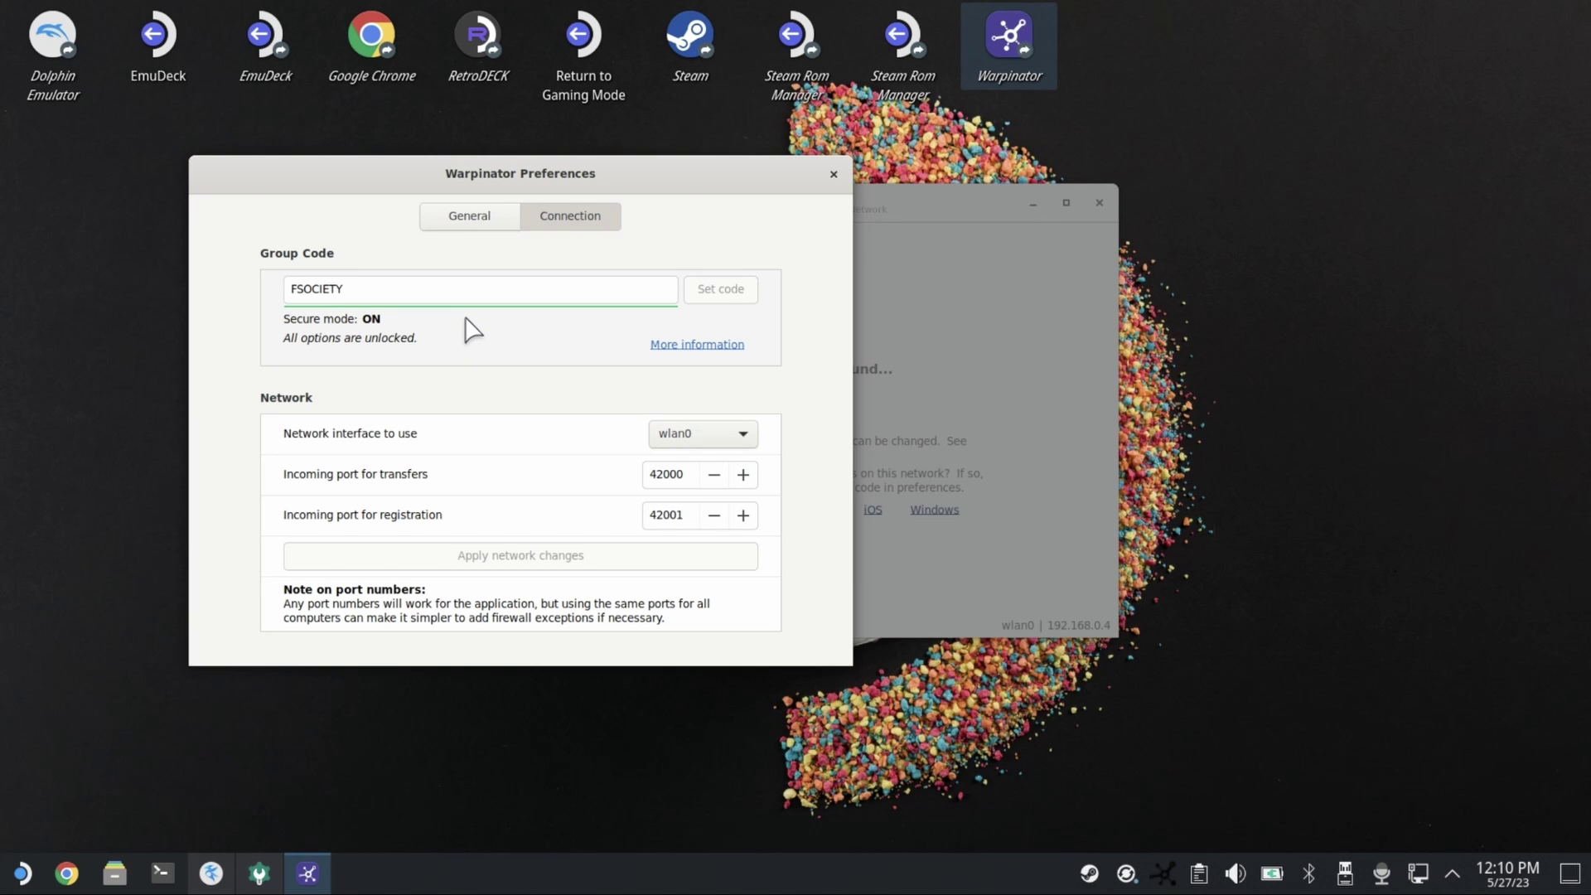
{"action": "left_click_drag", "start_coordinate": [348, 188], "coordinate": [220, 184]}
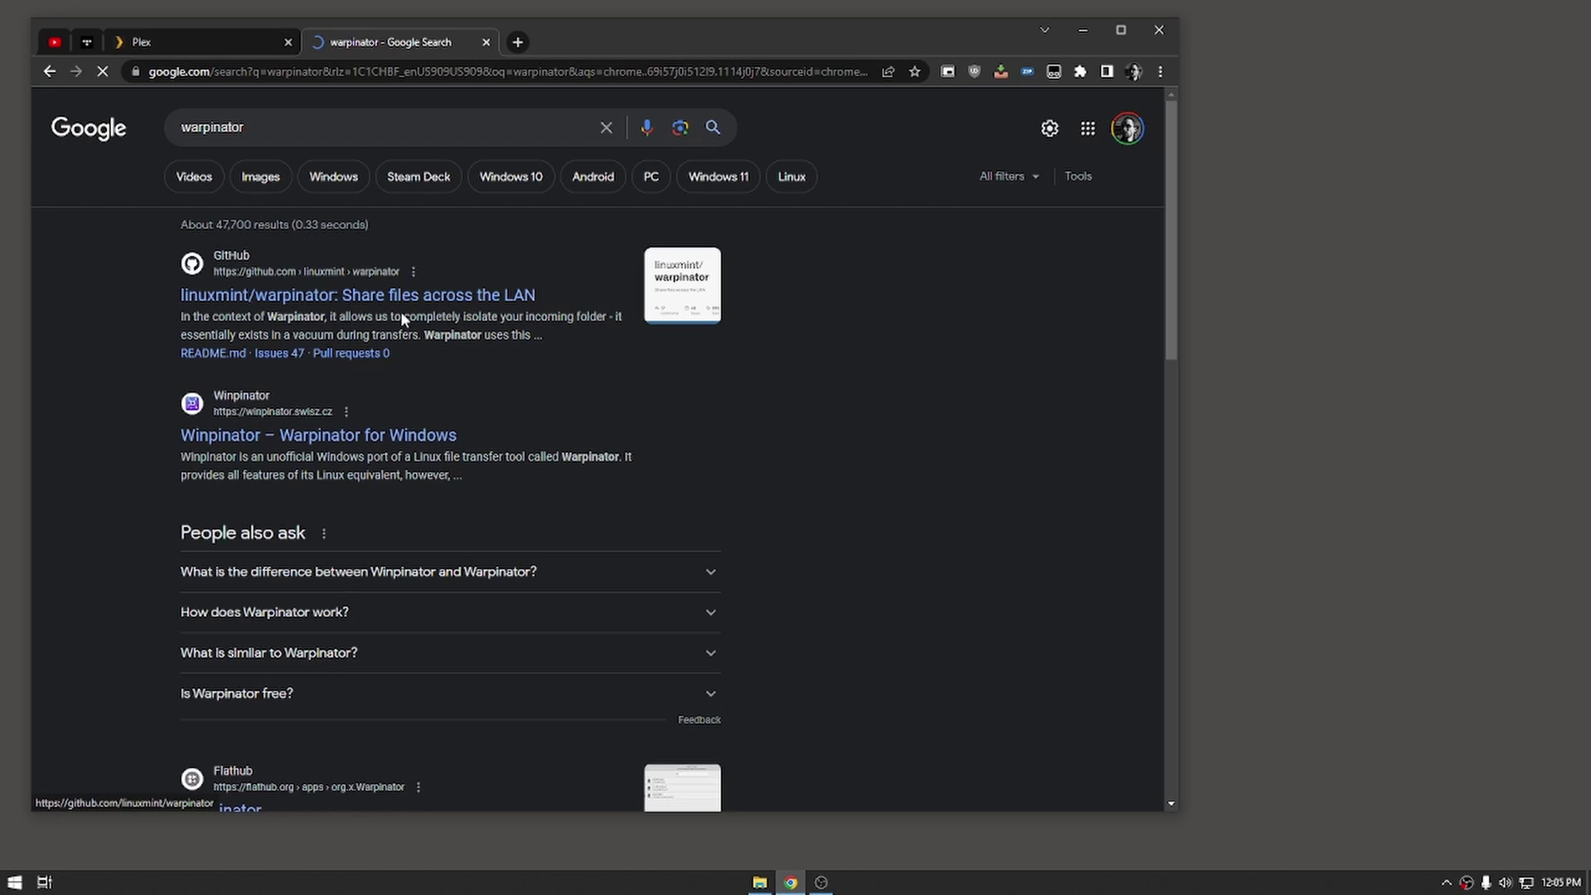
- Download warpinator-windows_0.3.zip from the linuxmint/warpinator page and show it in its folder
{"action": "scroll", "coordinate": [460, 450], "scroll_direction": "down", "scroll_amount": 8}
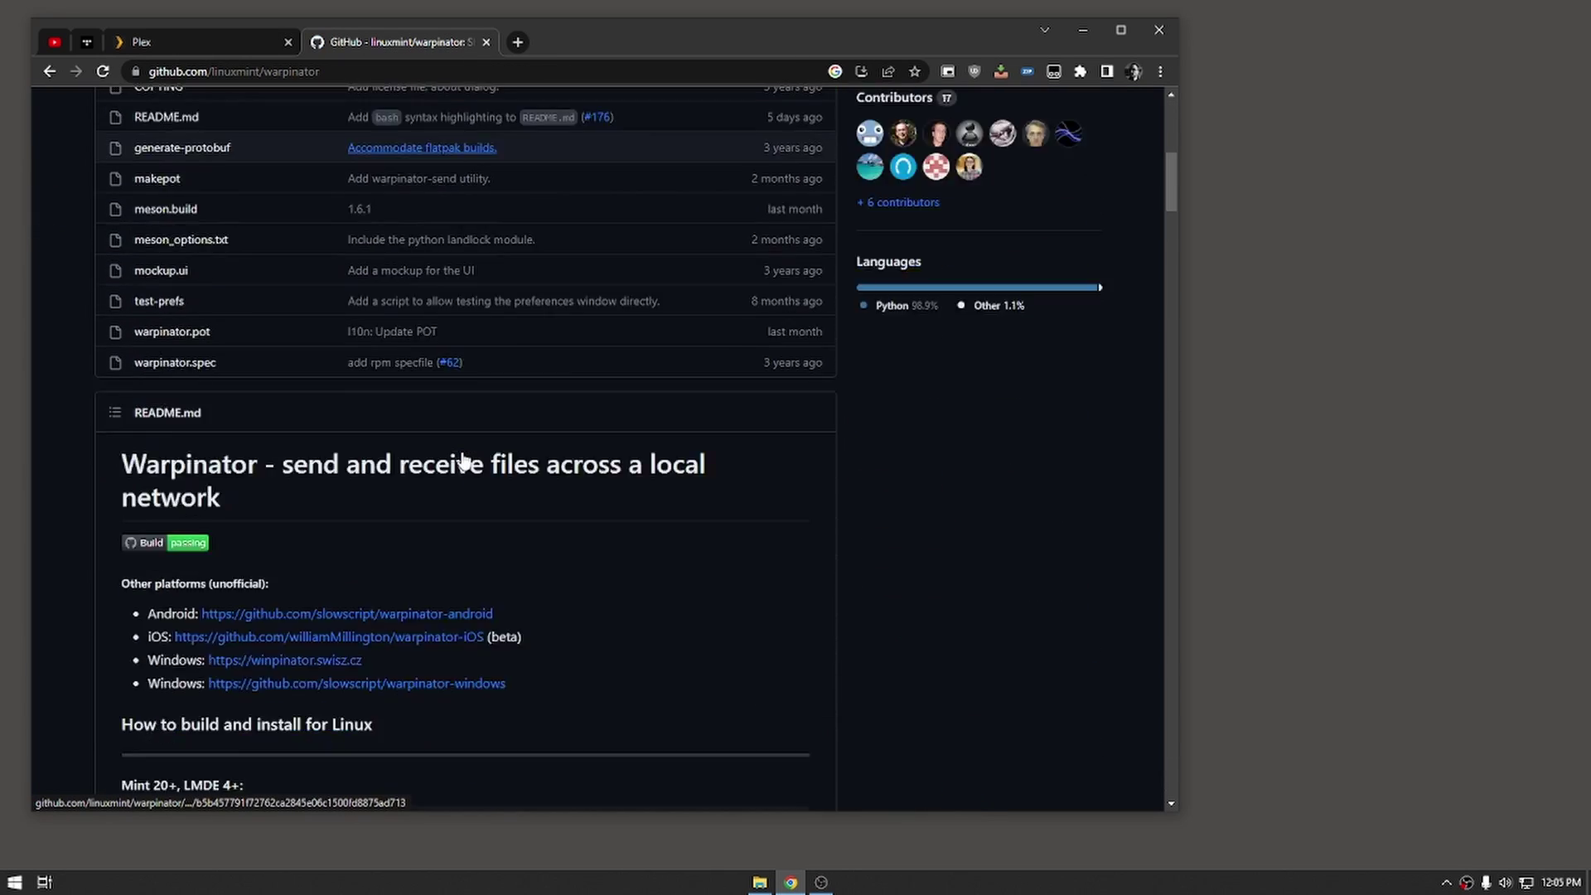
{"action": "scroll", "coordinate": [461, 455], "scroll_direction": "down", "scroll_amount": 3}
{"action": "scroll", "coordinate": [465, 461], "scroll_direction": "up", "scroll_amount": 6}
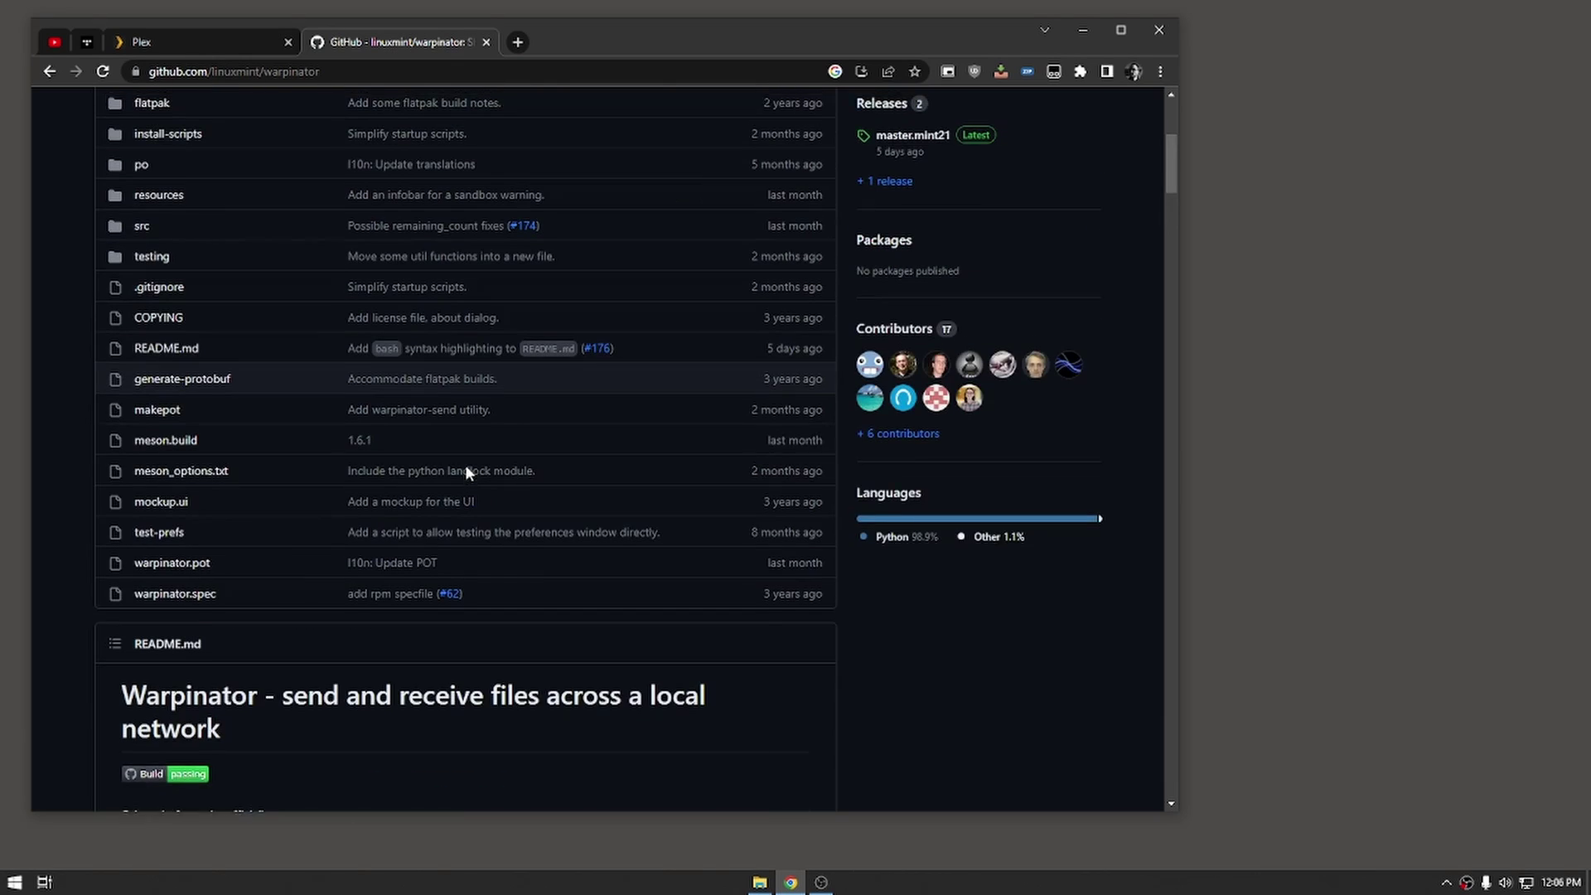
{"action": "scroll", "coordinate": [465, 464], "scroll_direction": "up", "scroll_amount": 5}
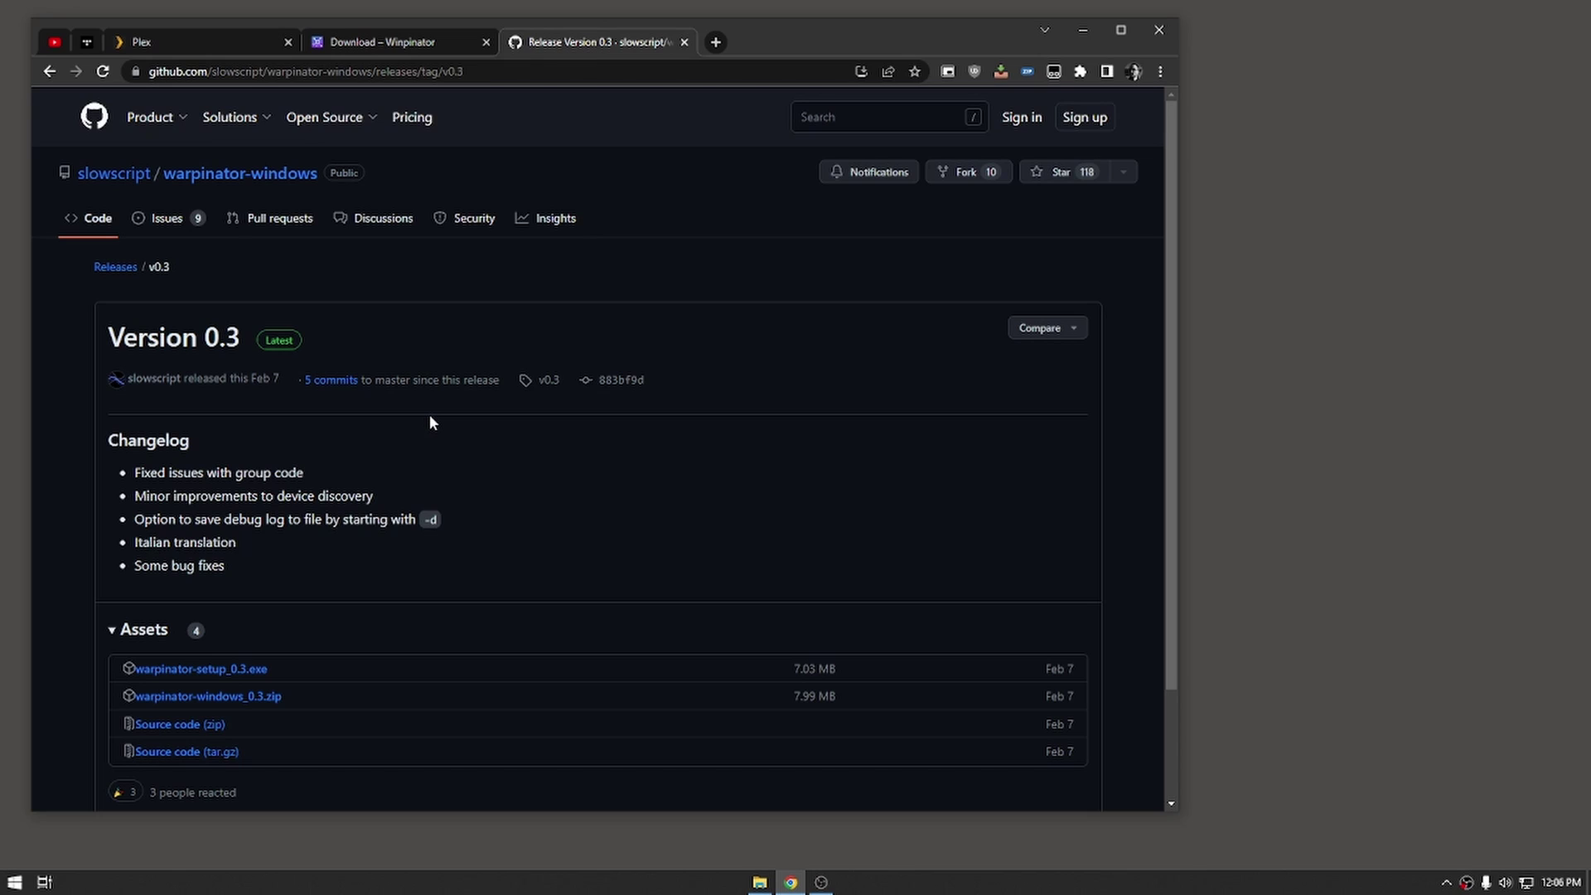
{"action": "scroll", "coordinate": [430, 419], "scroll_direction": "down", "scroll_amount": 2}
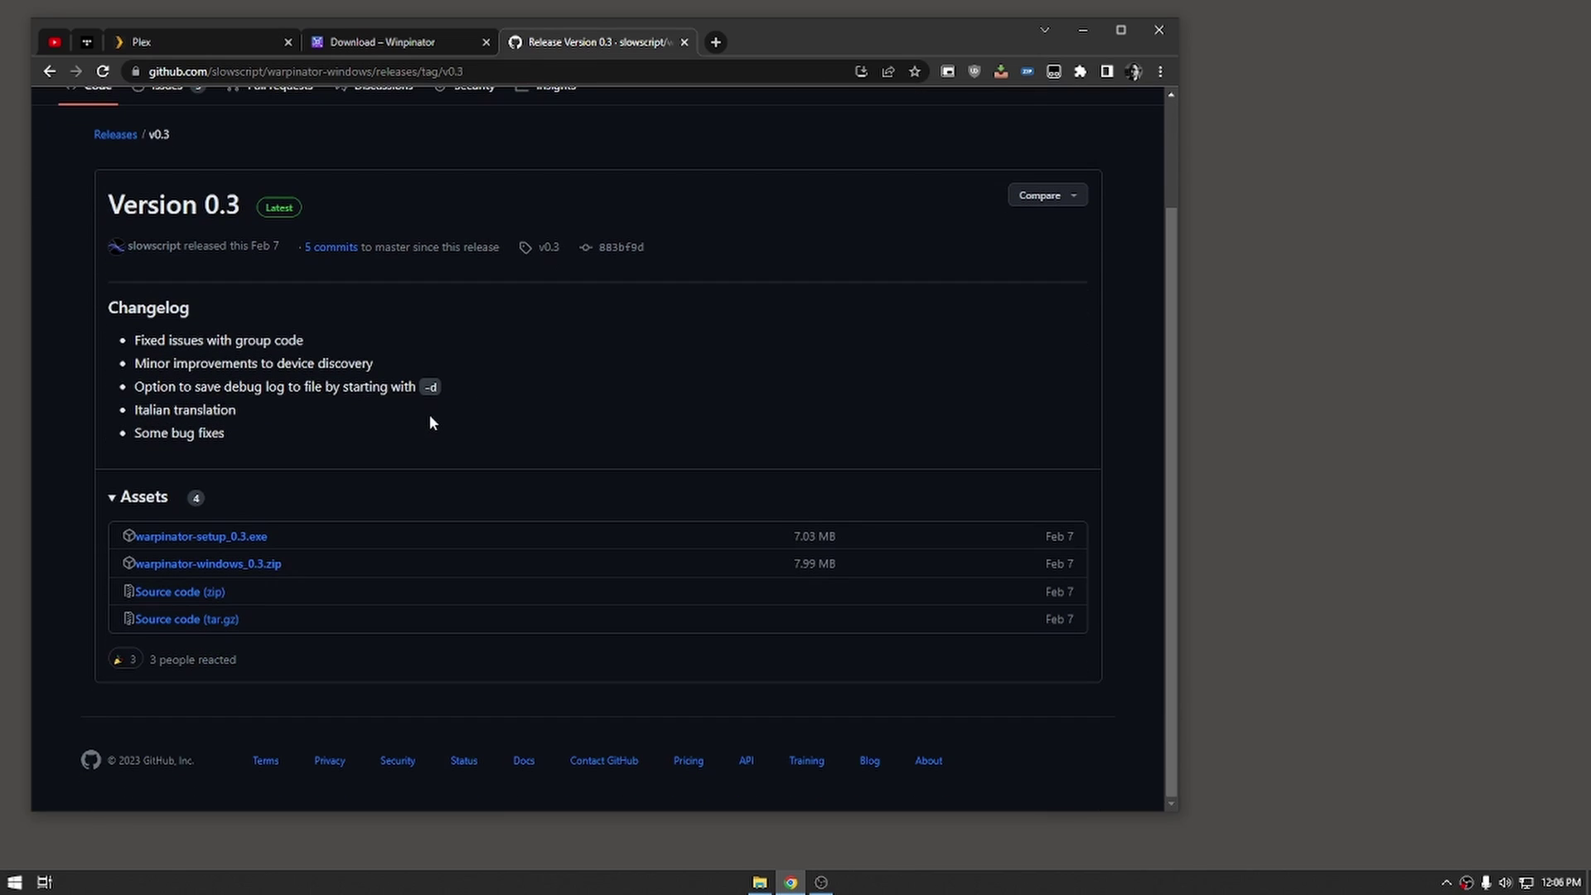
{"action": "left_click", "coordinate": [228, 570]}
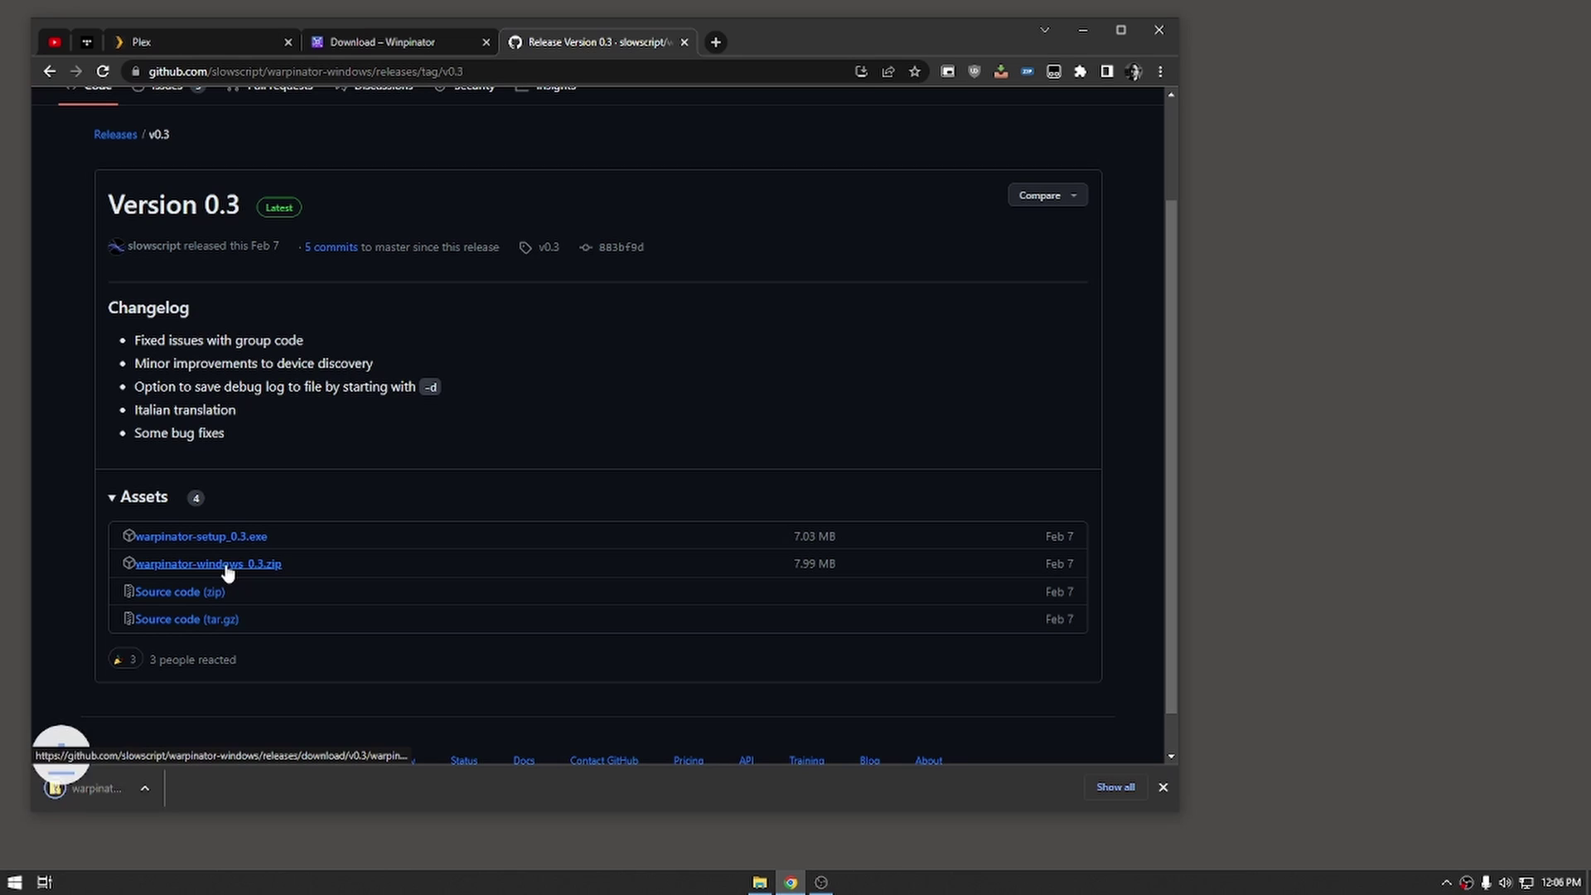
{"action": "left_click", "coordinate": [208, 786]}
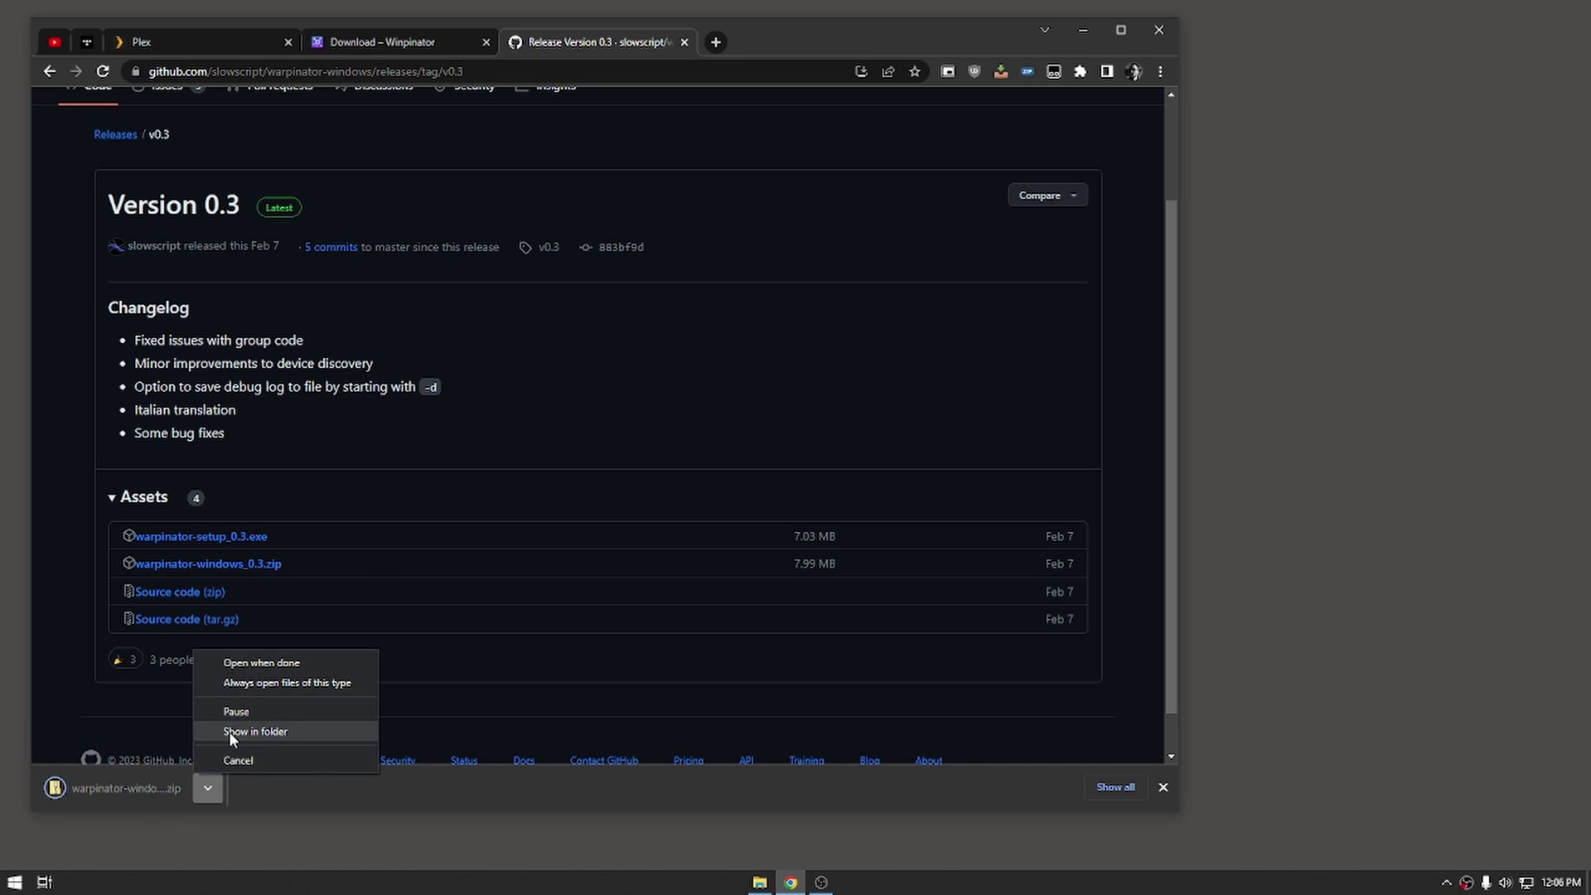
{"action": "left_click", "coordinate": [229, 730]}
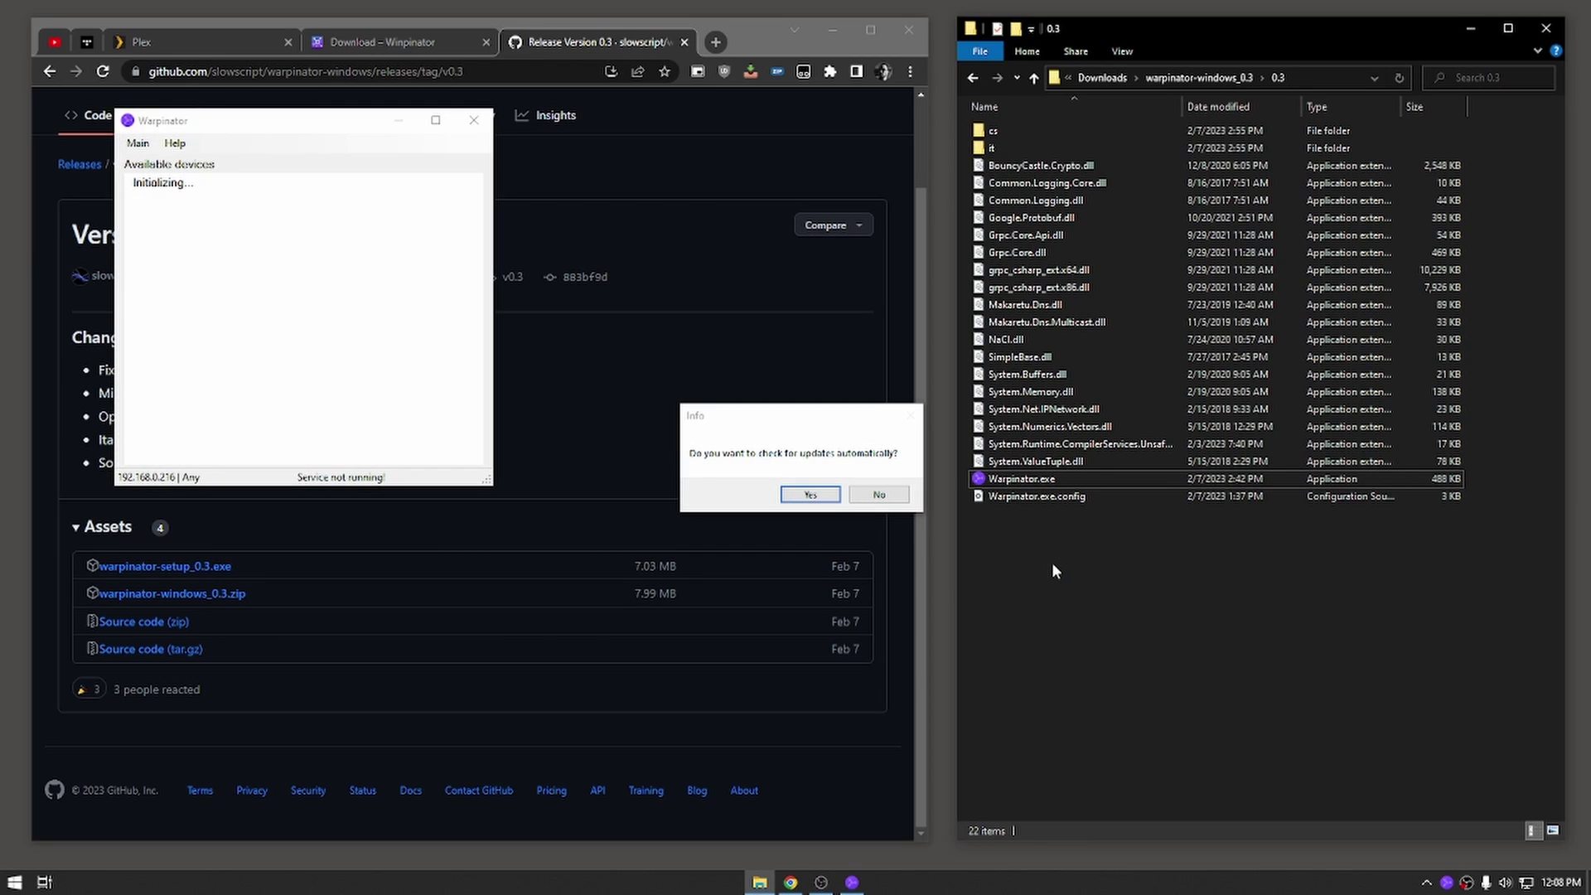
- Decline automatic update checks and allow Warpinator through the firewall on private and public networks
{"action": "left_click", "coordinate": [876, 494]}
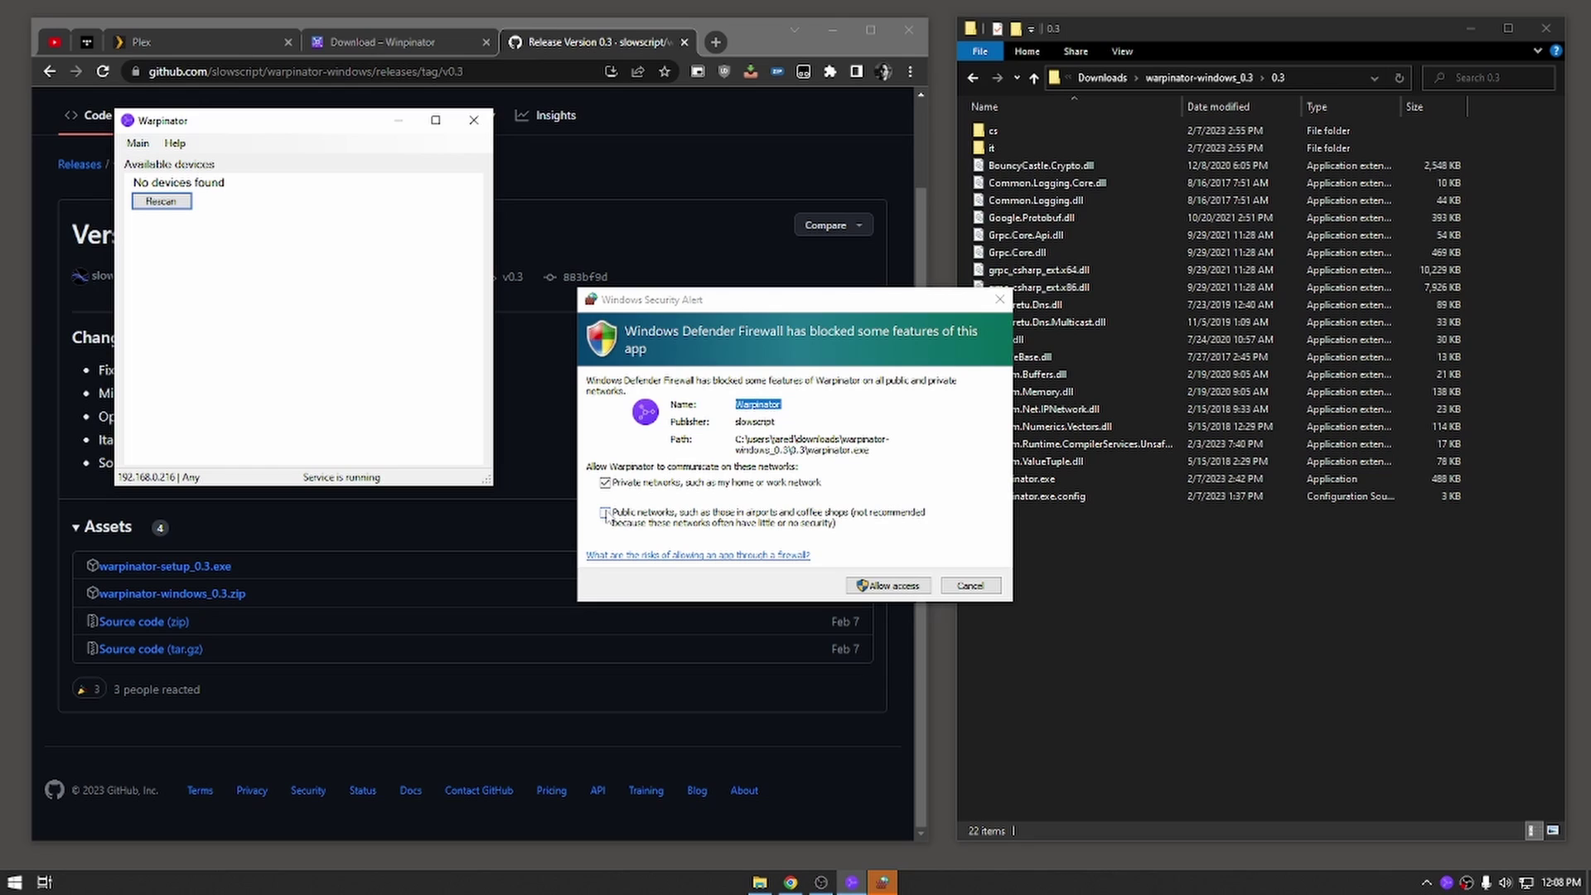
{"action": "left_click", "coordinate": [606, 514]}
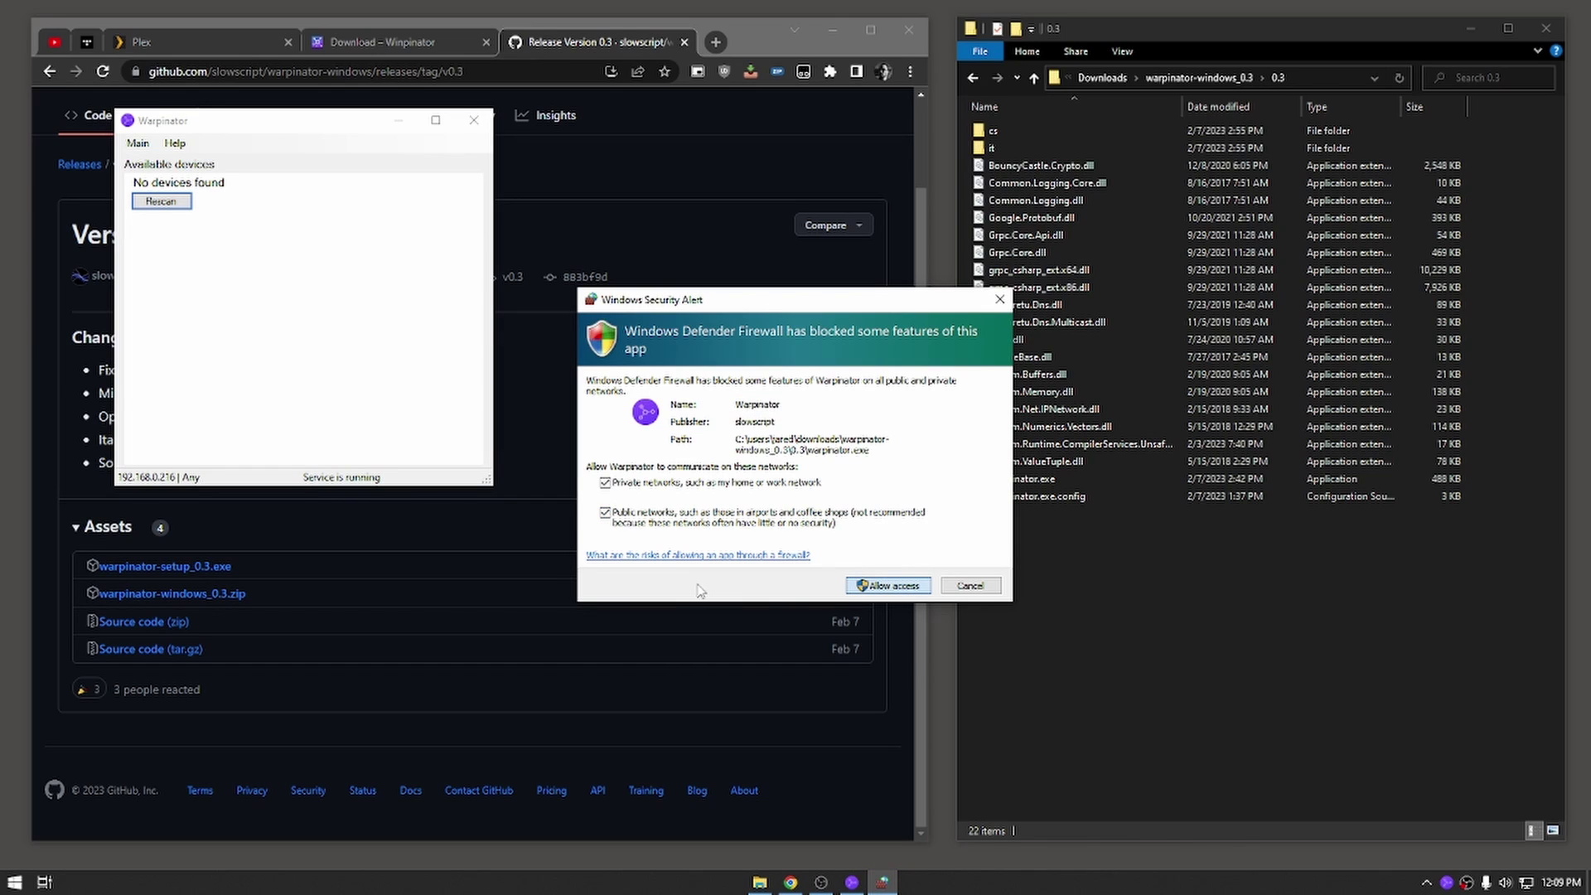
{"action": "key", "text": "Return"}
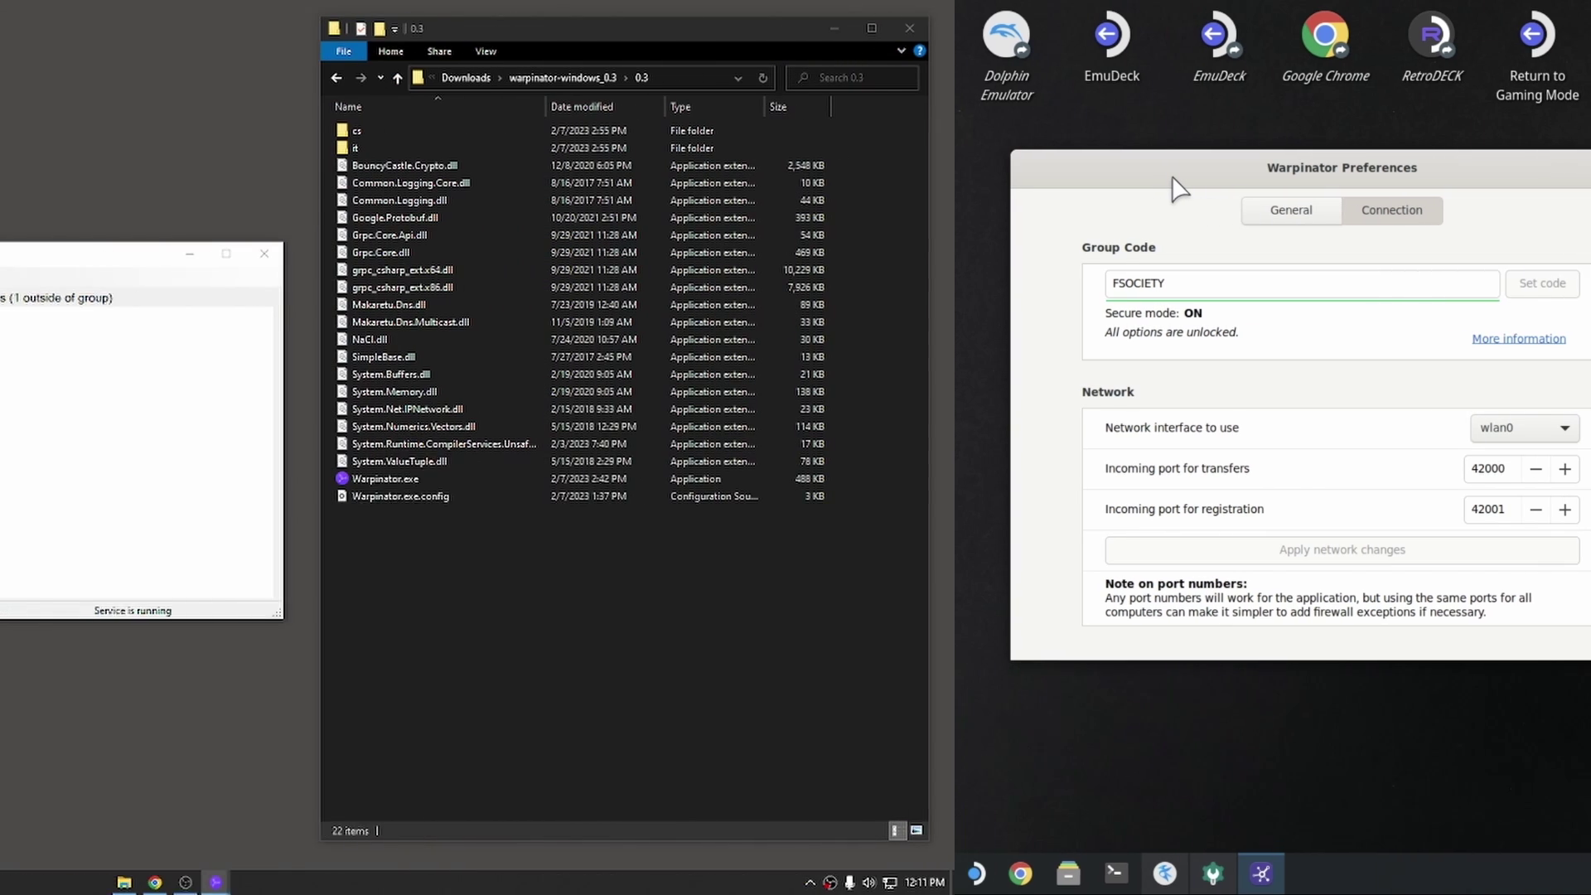
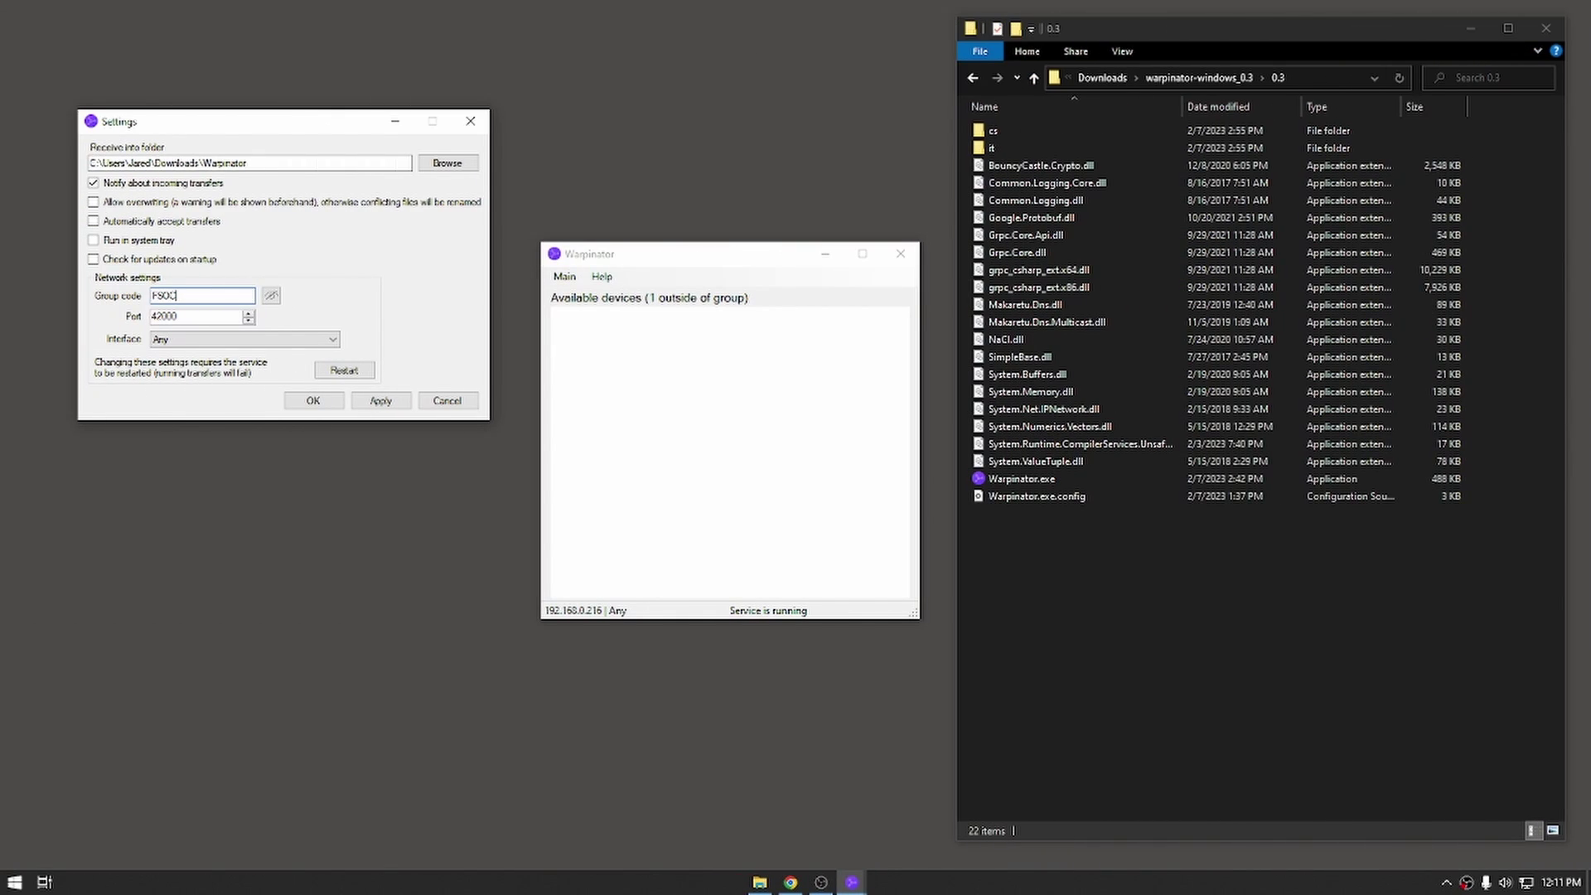
- Enter the Steam Deck's group code in Settings and restart the Warpinator service
{"action": "left_click", "coordinate": [351, 375]}
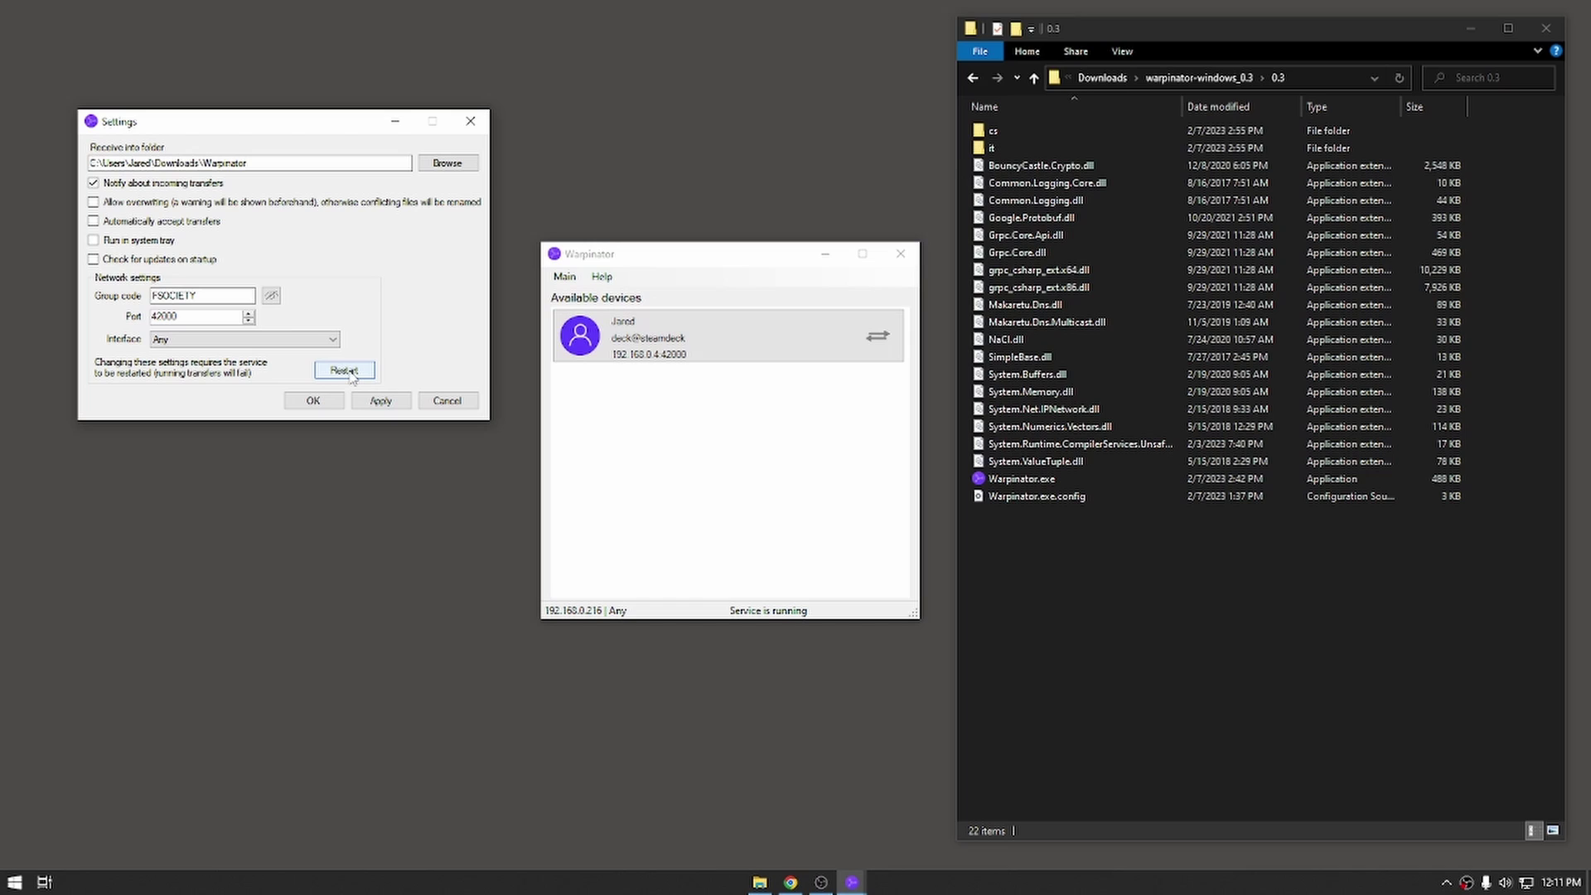
{"action": "left_click", "coordinate": [313, 401]}
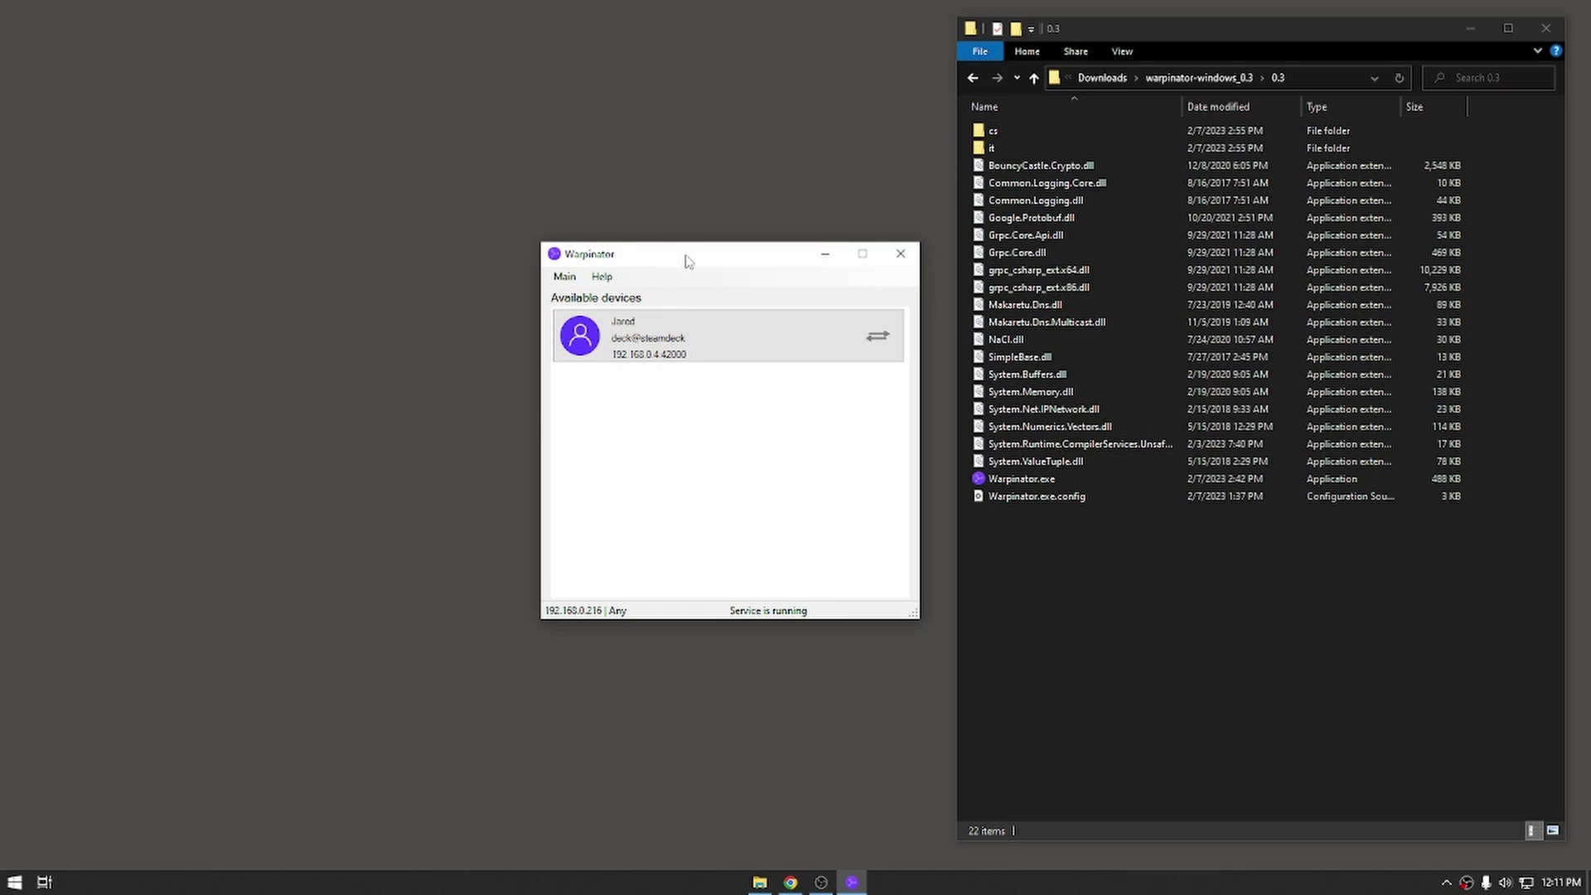
- Open the transfer window for the deck@steamdeck device
{"action": "left_click_drag", "start_coordinate": [688, 260], "coordinate": [694, 278]}
{"action": "left_click", "coordinate": [691, 355]}
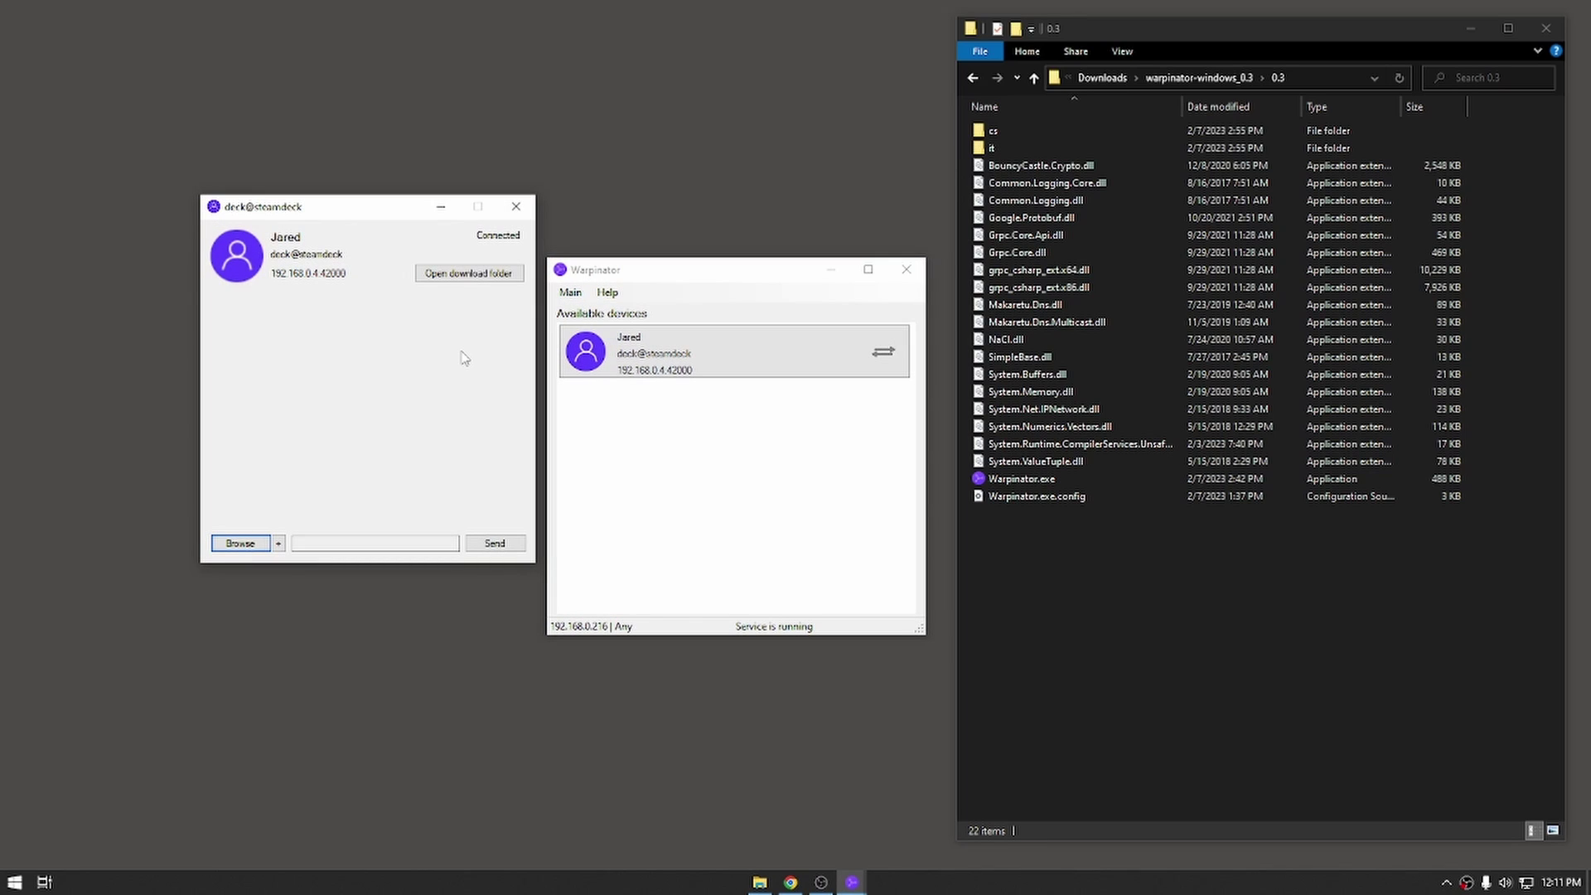
{"action": "left_click_drag", "start_coordinate": [384, 213], "coordinate": [386, 274]}
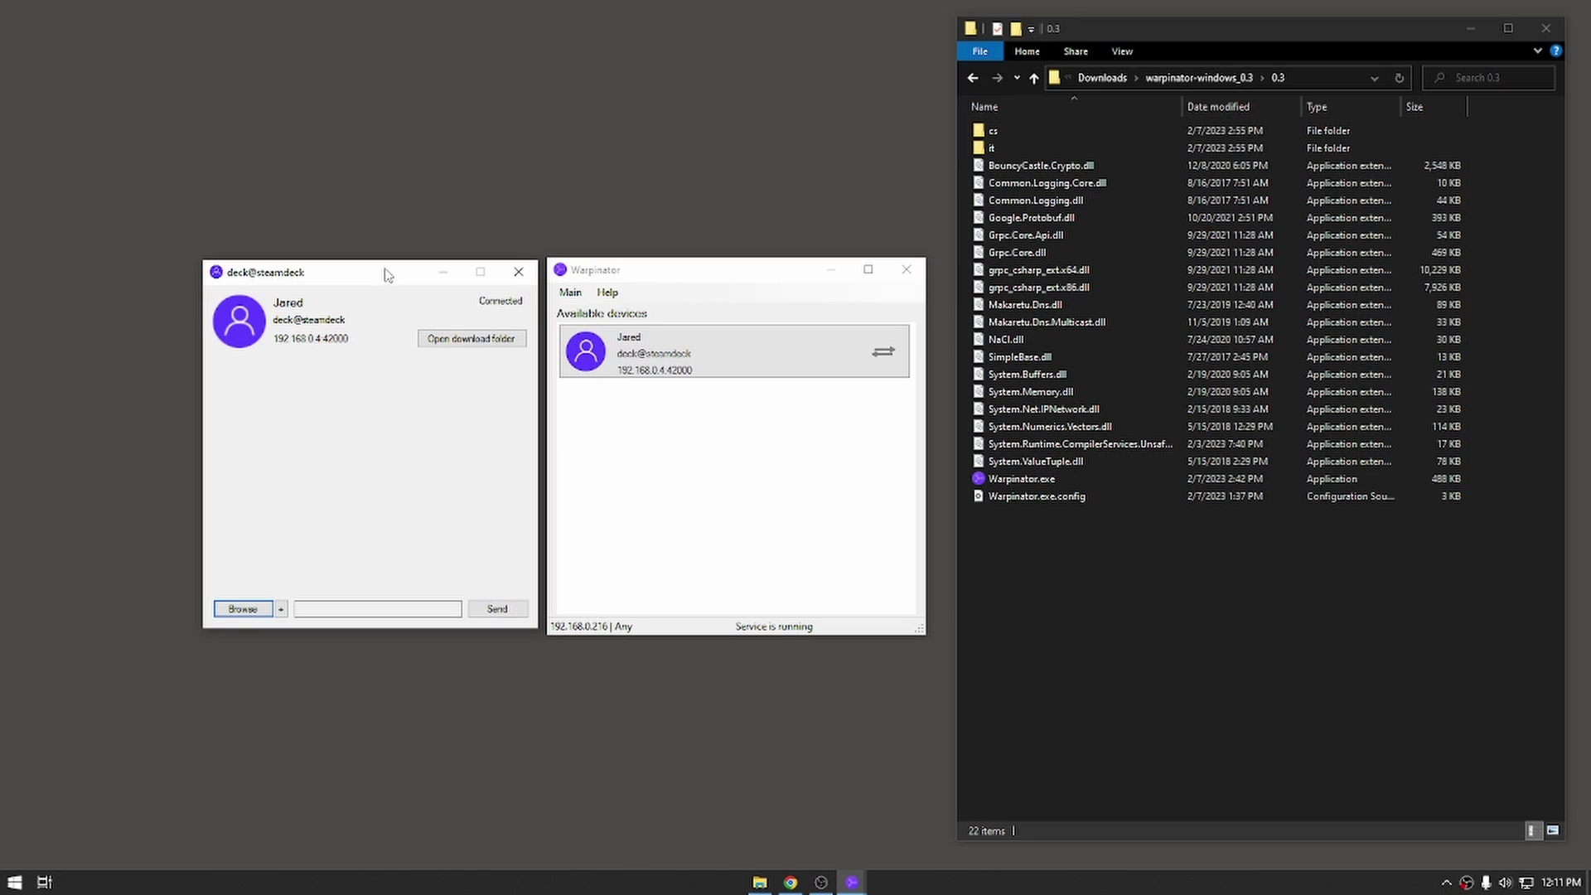
- Browse to GBA ROMS, choose Pokemon Emerald Version.zip, and send it to deck@steamdeck
{"action": "left_click", "coordinate": [241, 609]}
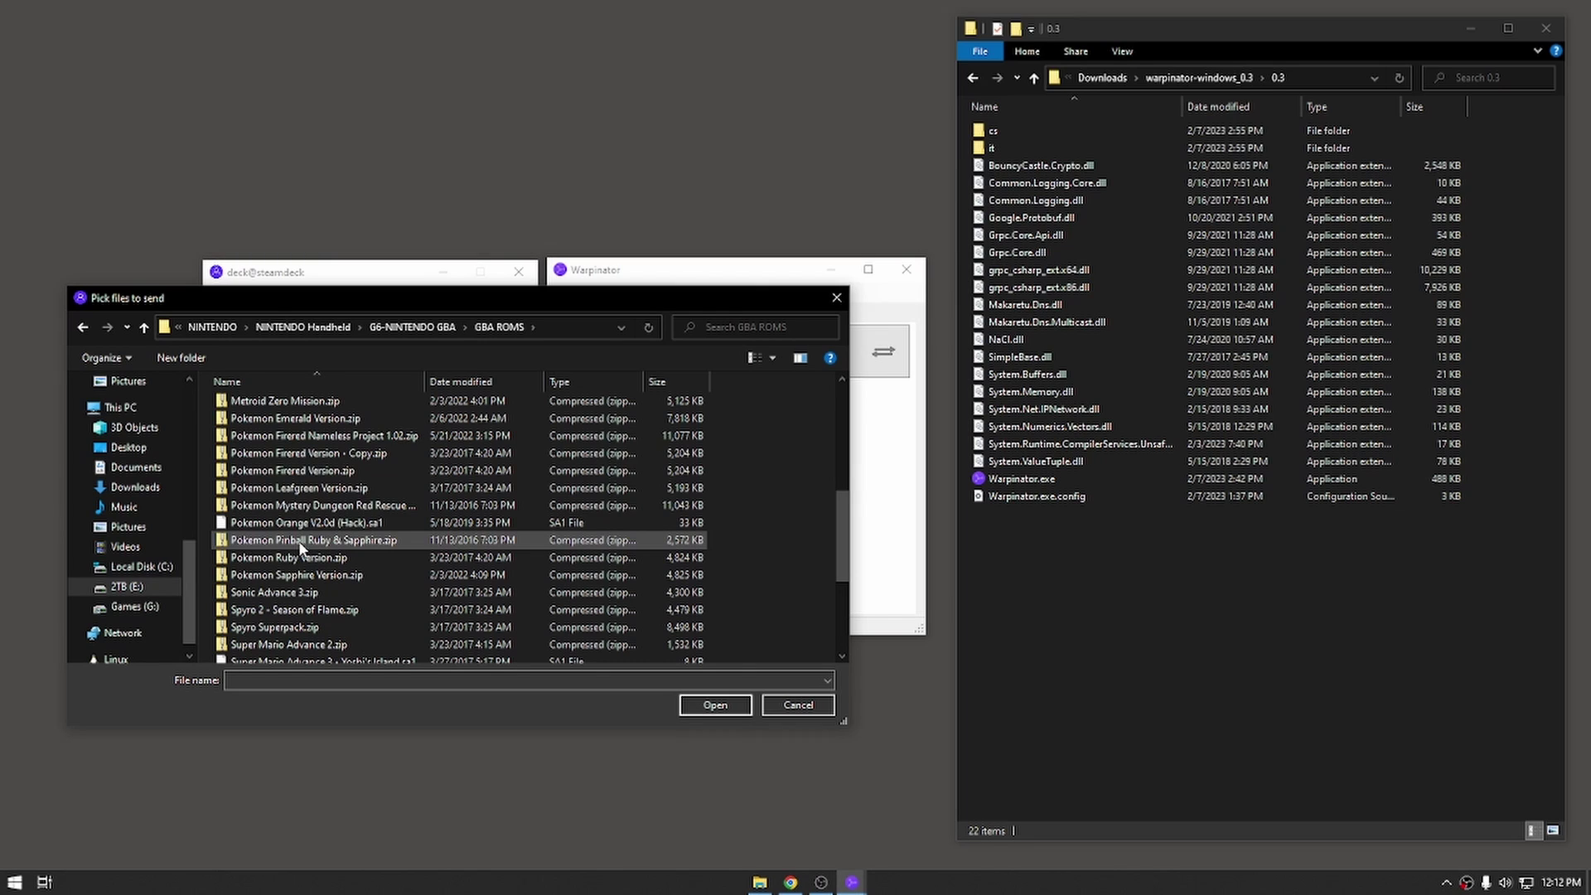
{"action": "left_click", "coordinate": [301, 421]}
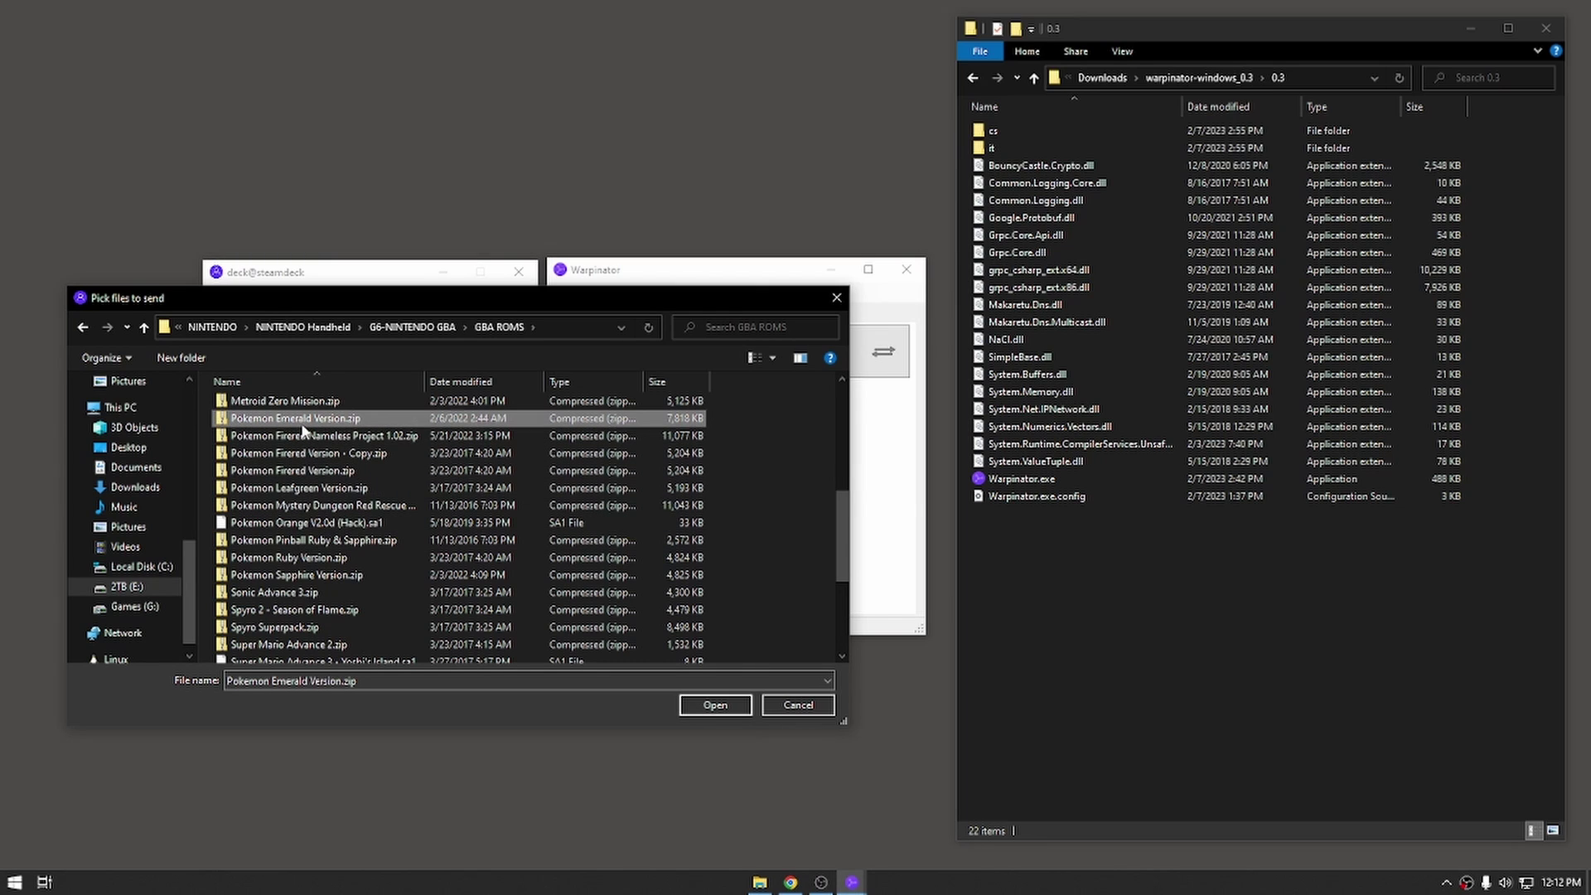
{"action": "left_click", "coordinate": [714, 705]}
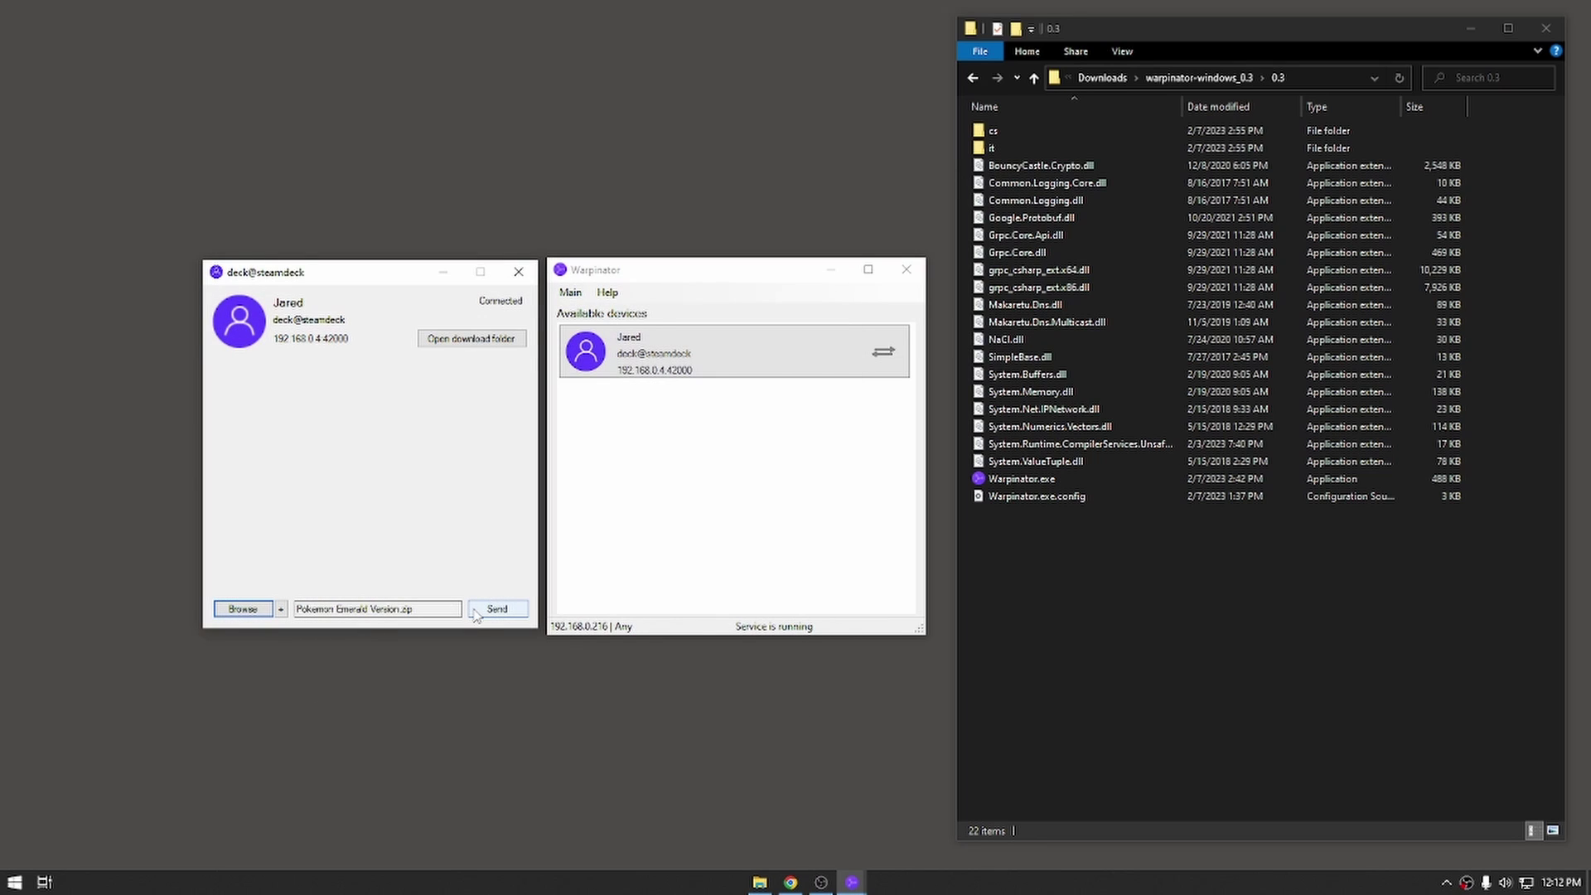
{"action": "left_click", "coordinate": [476, 614]}
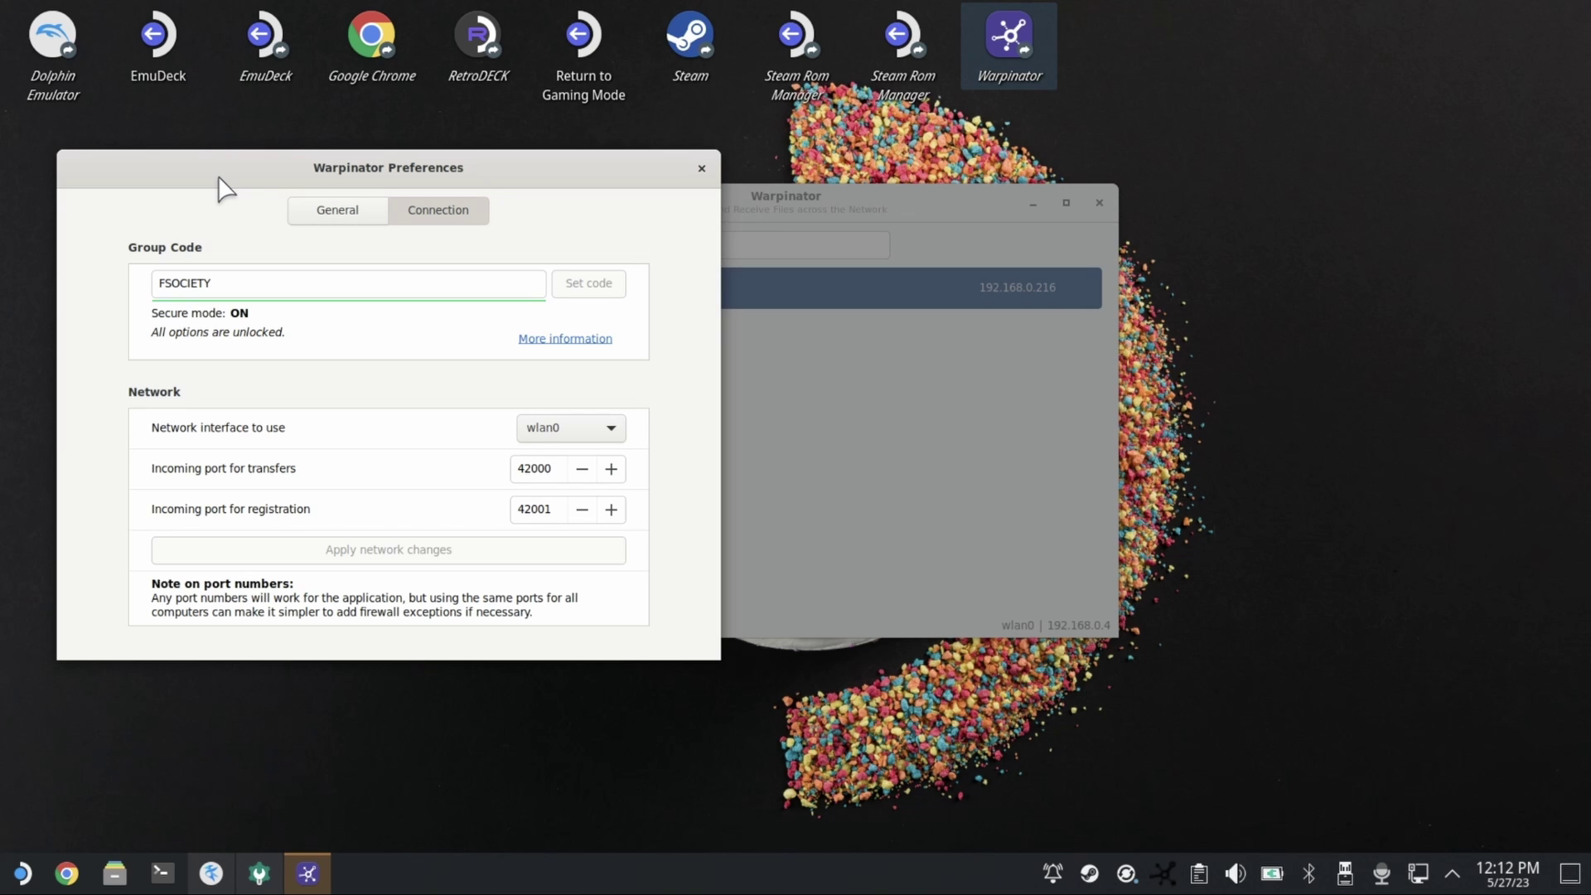
- Close the Warpinator preferences and open the transfers with the Windows PC in a wider window
{"action": "left_click", "coordinate": [700, 169]}
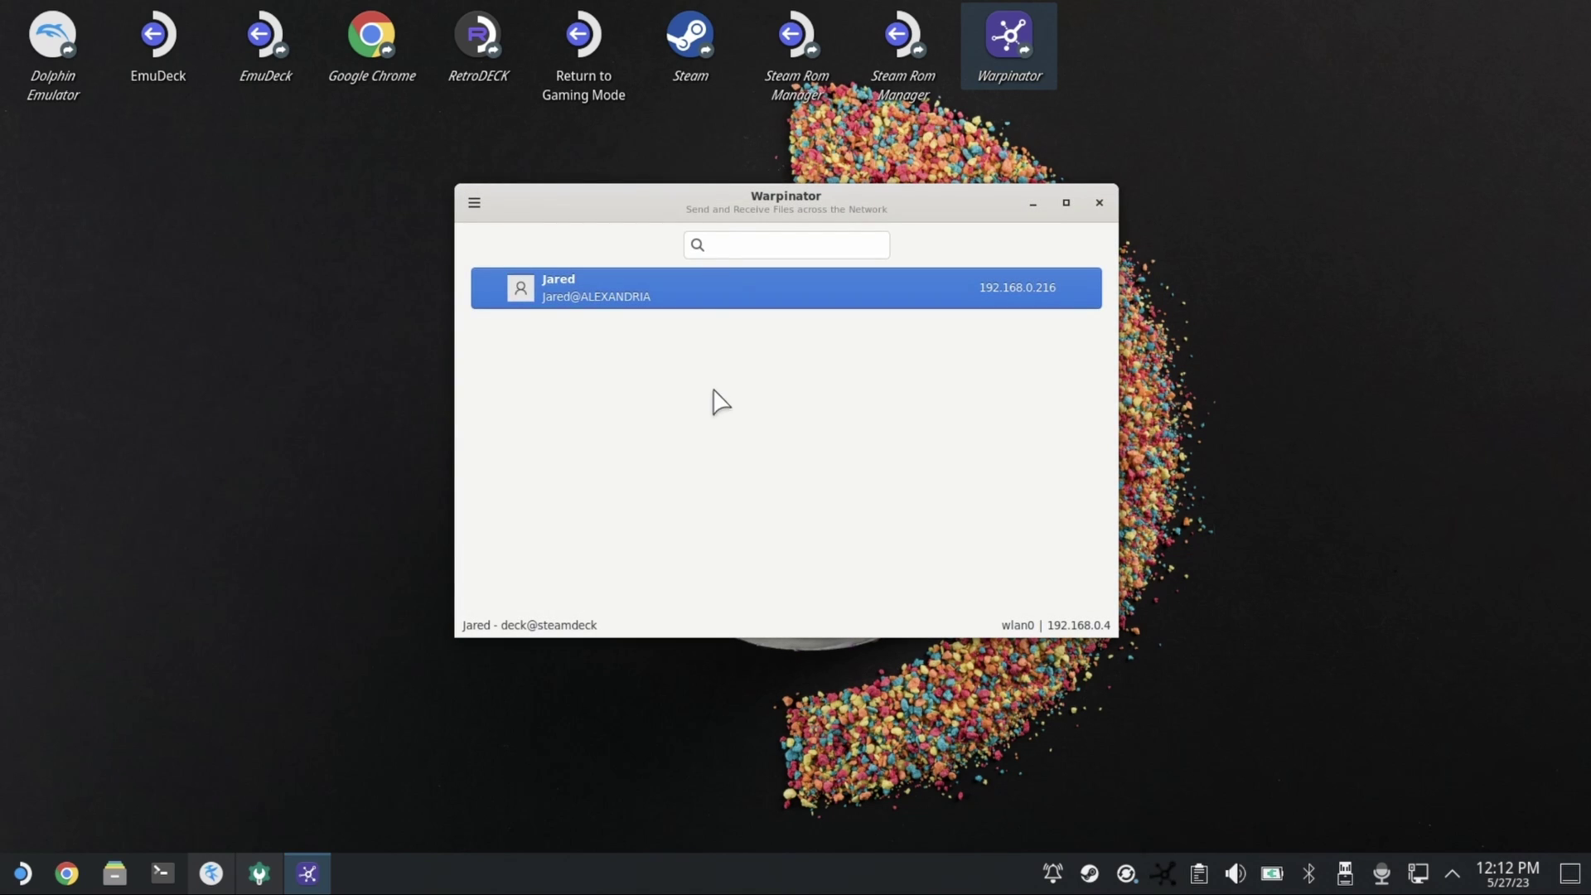
{"action": "left_click", "coordinate": [613, 290]}
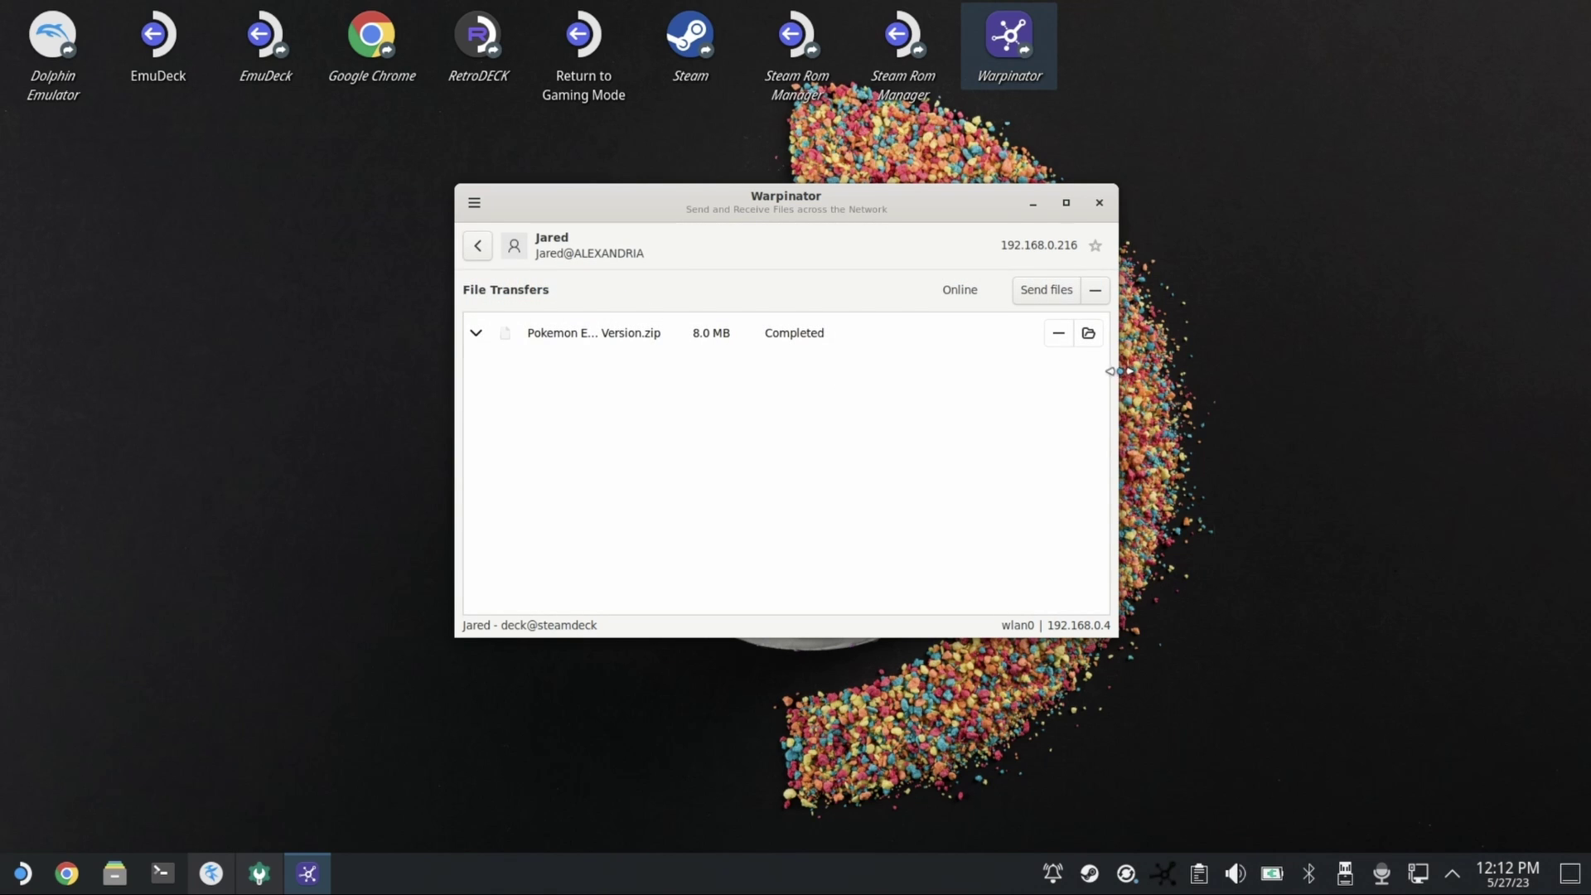
{"action": "left_click_drag", "start_coordinate": [1117, 370], "coordinate": [1247, 369]}
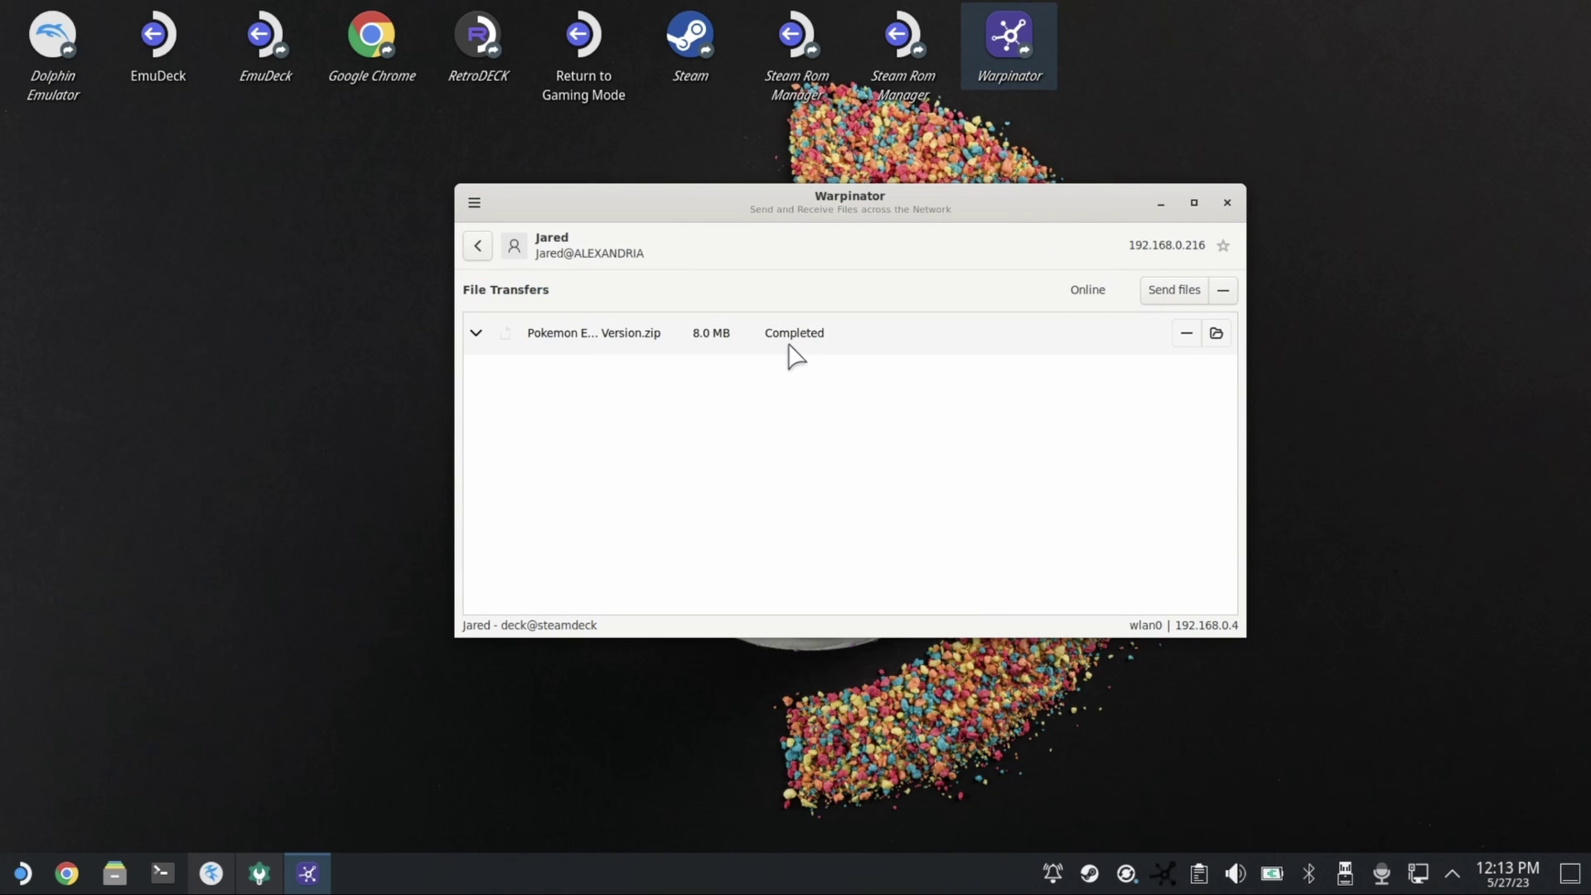
- Send the VPinballX-10.7.4-400-1965b7b.7z archive from the Deck and accept the incoming transfer
{"action": "left_click", "coordinate": [1164, 290]}
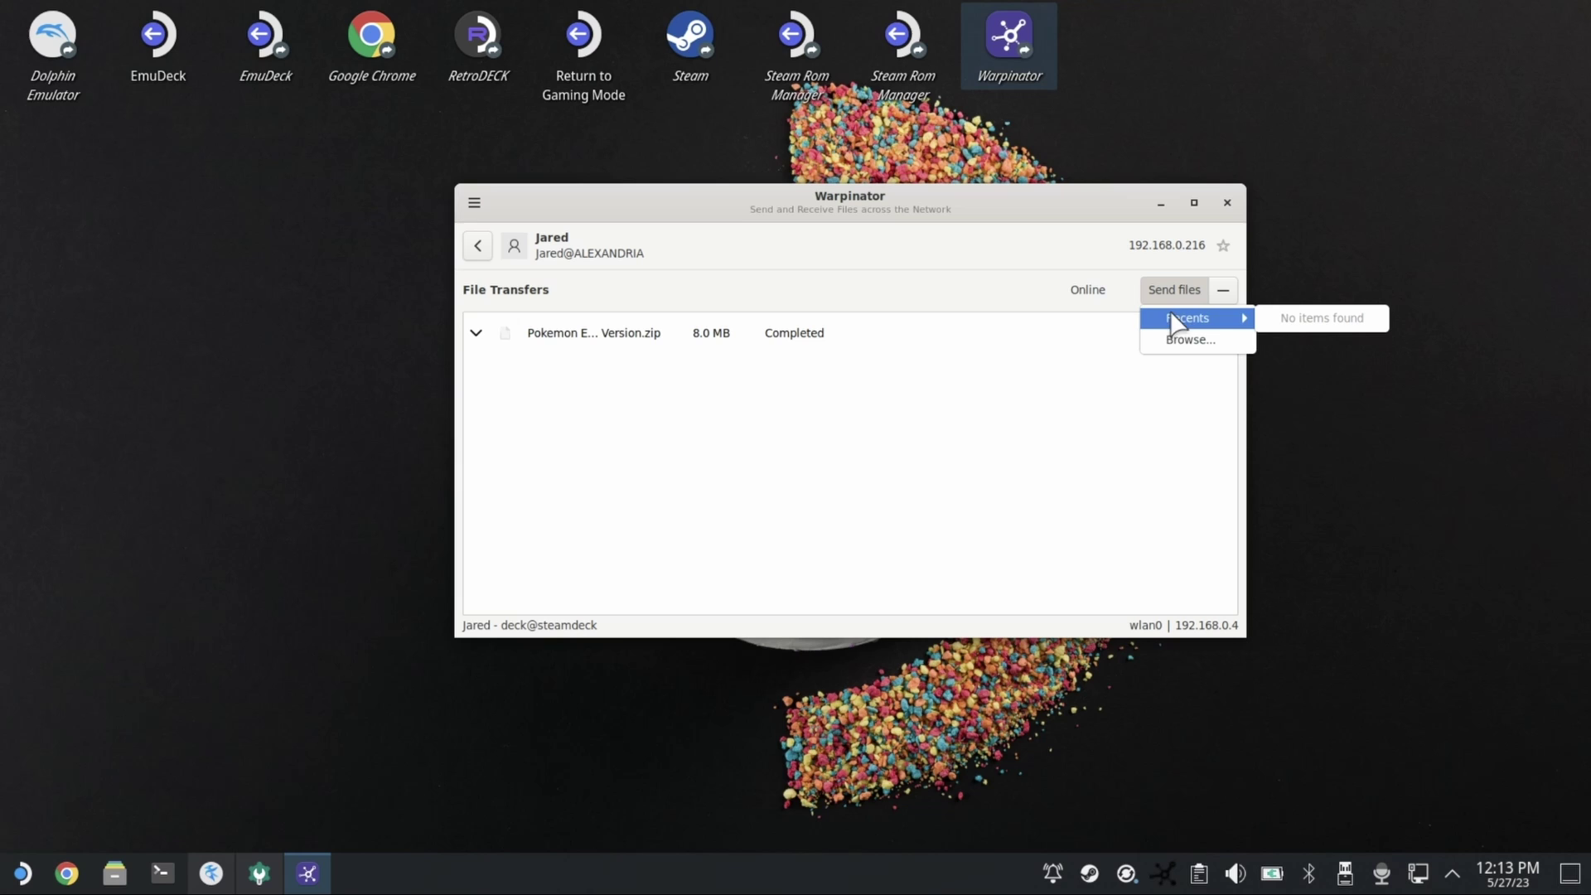
{"action": "left_click", "coordinate": [1186, 339]}
{"action": "scroll", "coordinate": [743, 364], "scroll_direction": "down", "scroll_amount": 1}
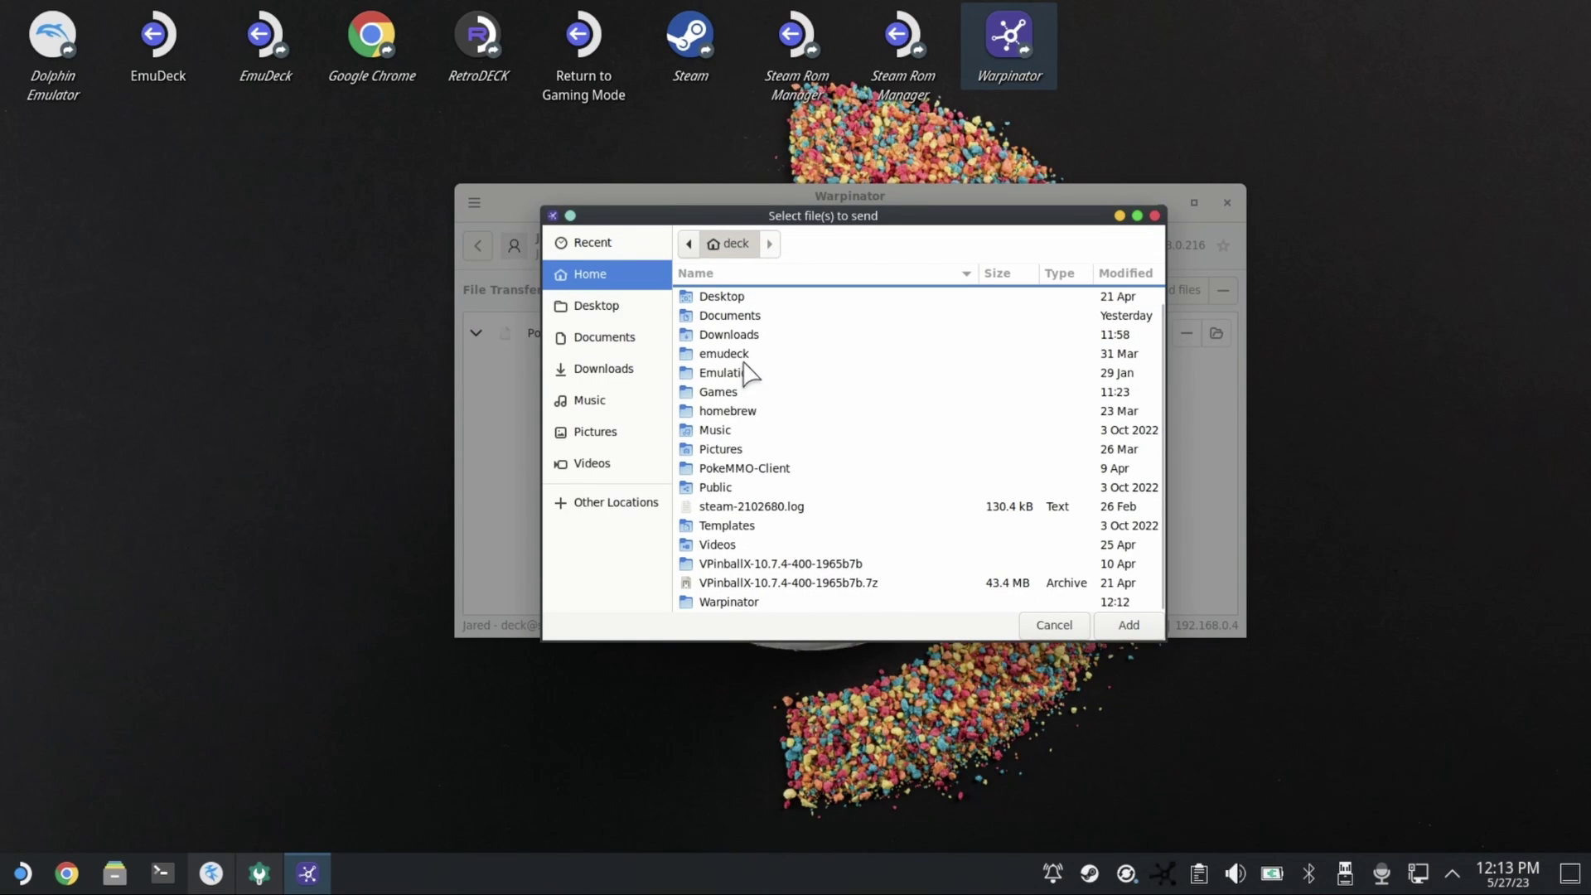
{"action": "left_click", "coordinate": [794, 583]}
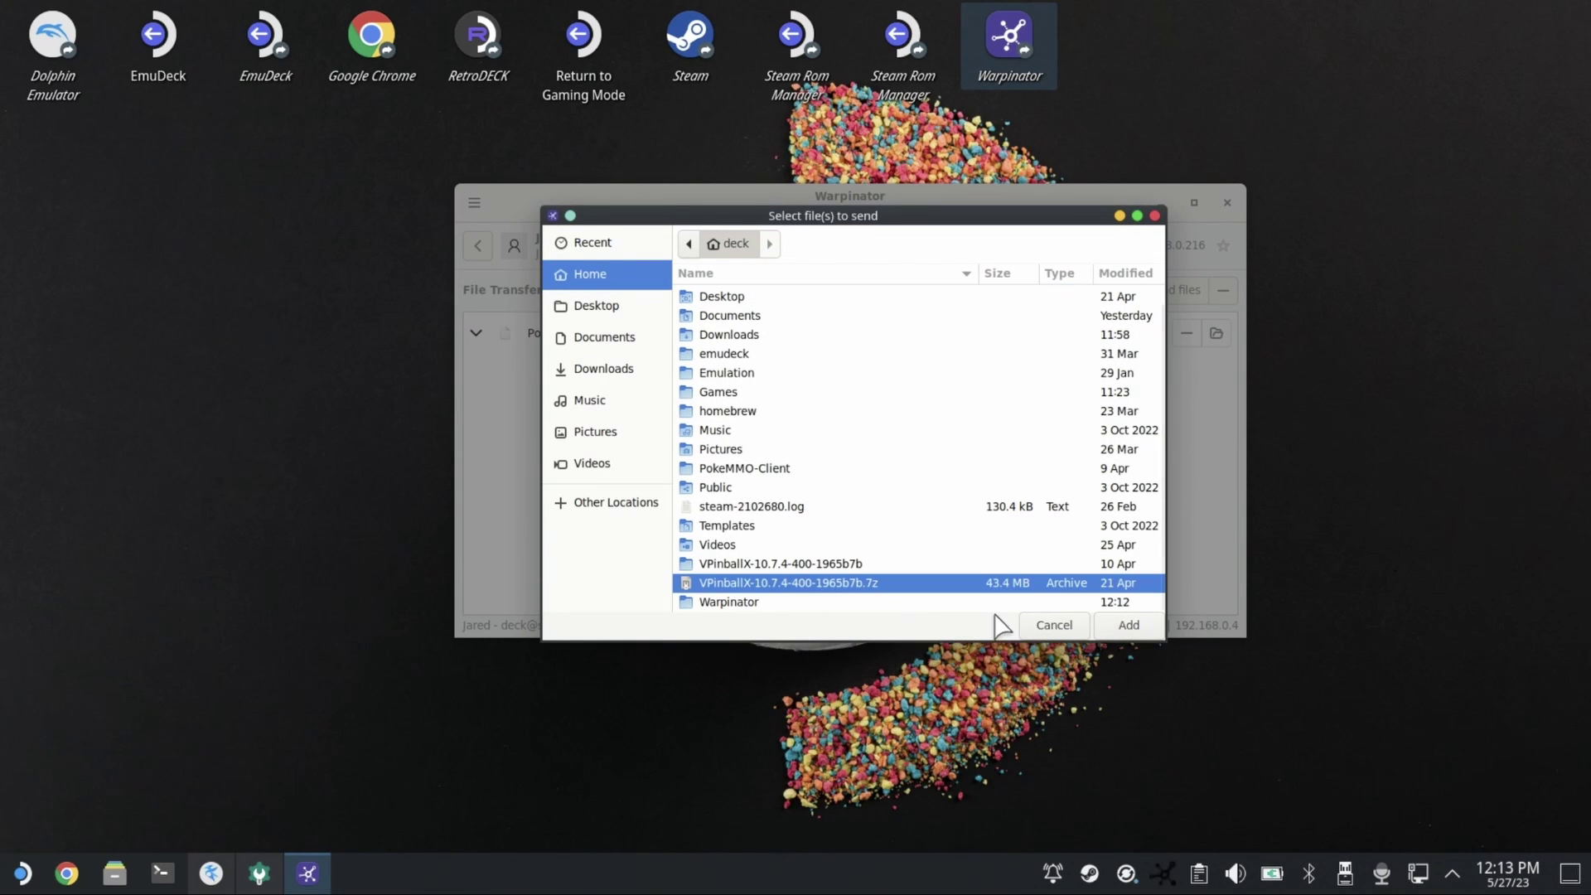
{"action": "left_click", "coordinate": [1127, 625]}
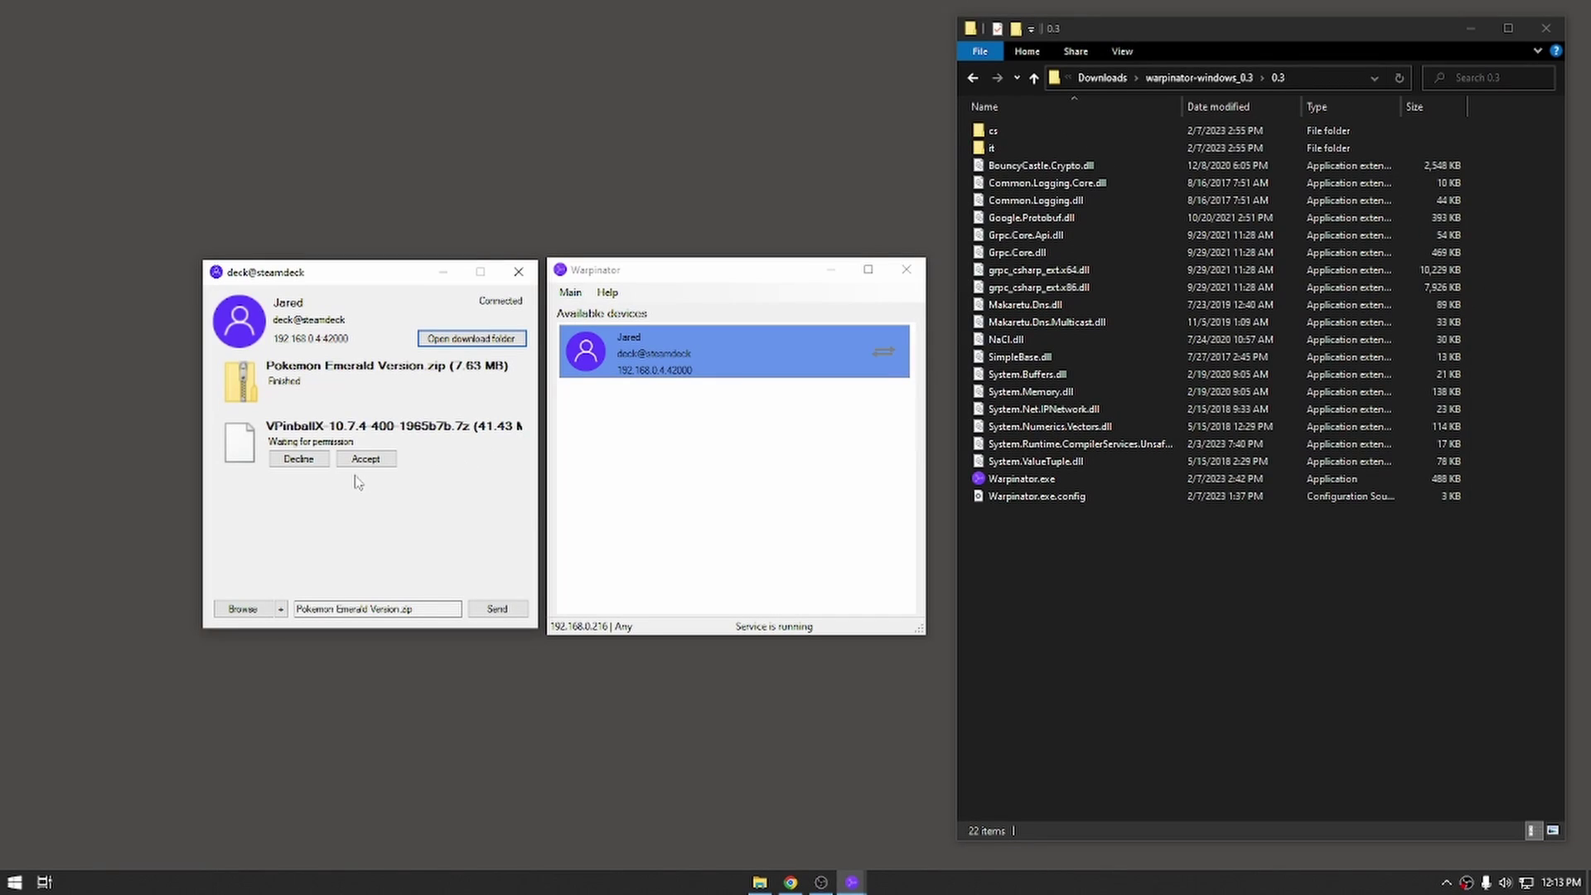
{"action": "left_click", "coordinate": [365, 459]}
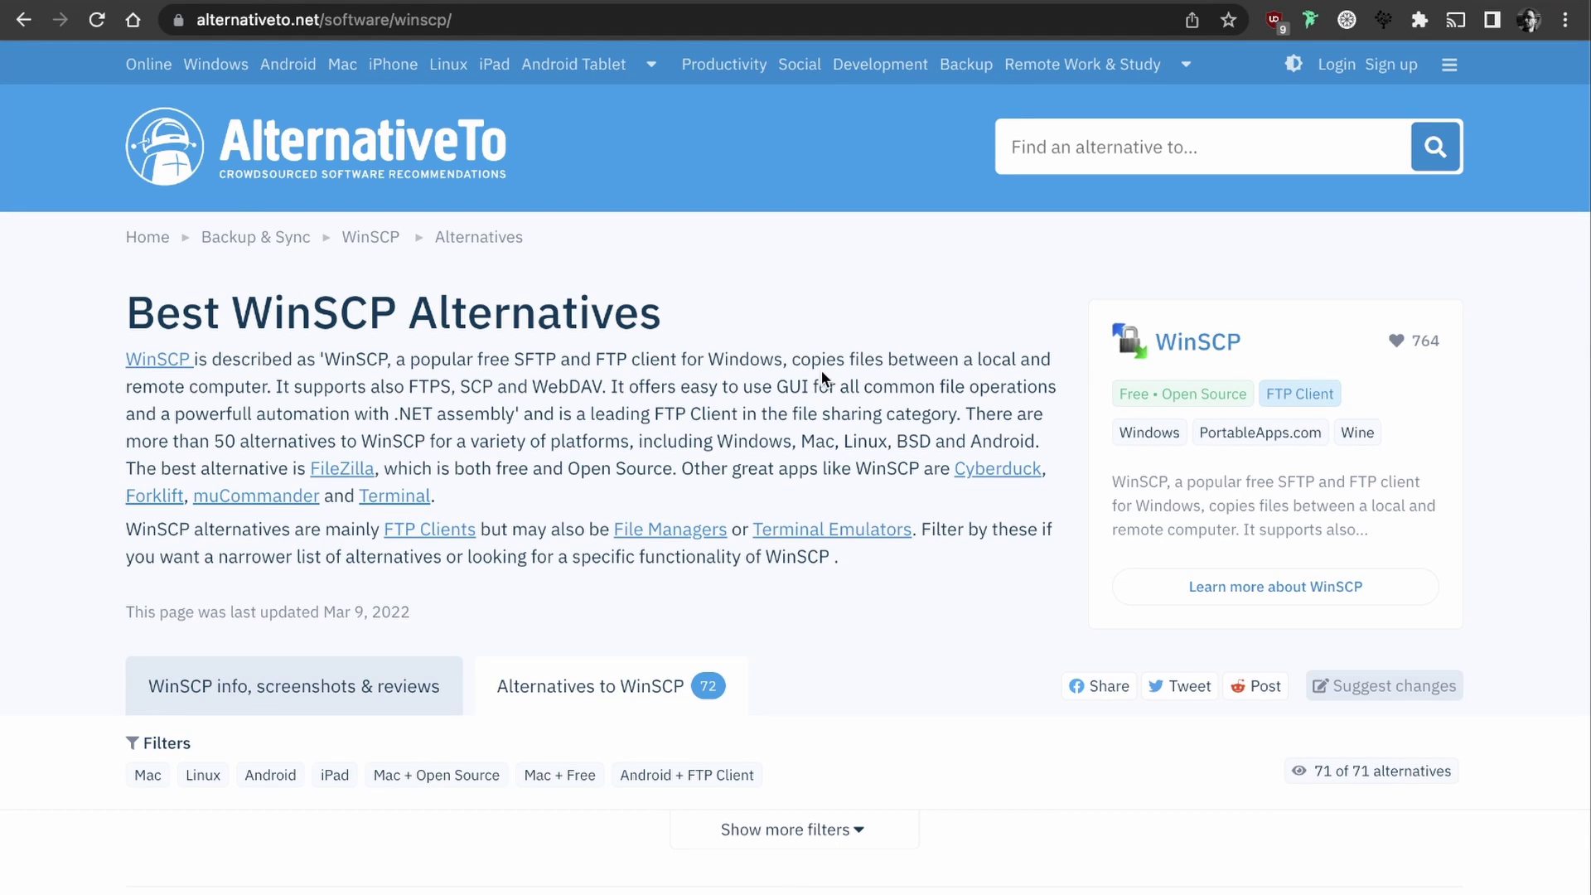
- Scroll past FileZilla, Cyberduck, Forklift and Muon until the Transmit entry is in view
{"action": "scroll", "coordinate": [825, 314], "scroll_direction": "down", "scroll_amount": 10}
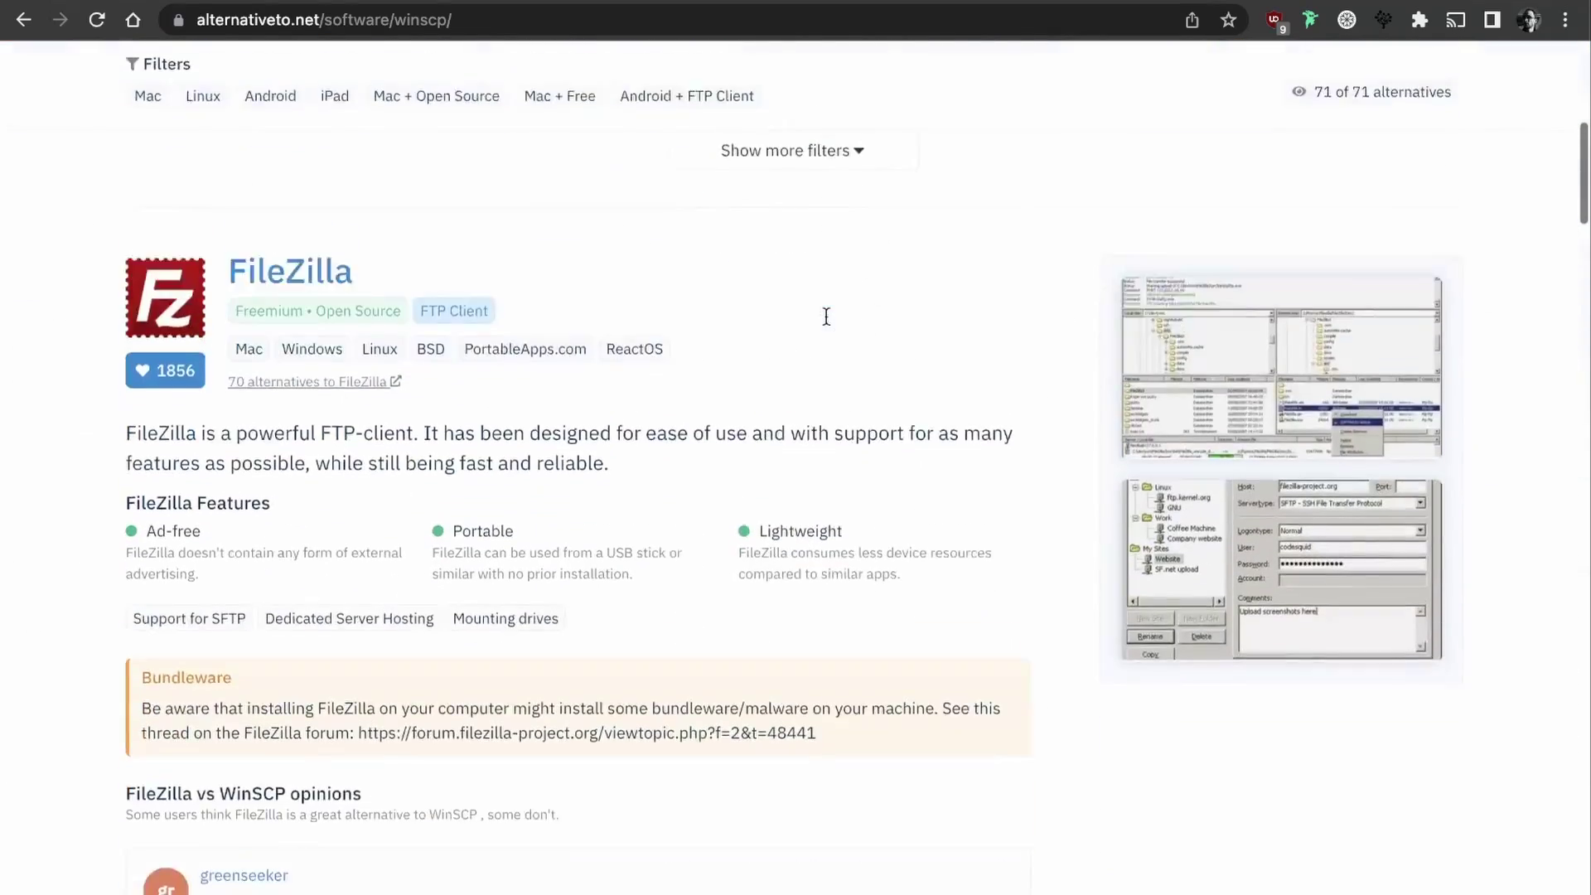
{"action": "scroll", "coordinate": [518, 249], "scroll_direction": "down", "scroll_amount": 15}
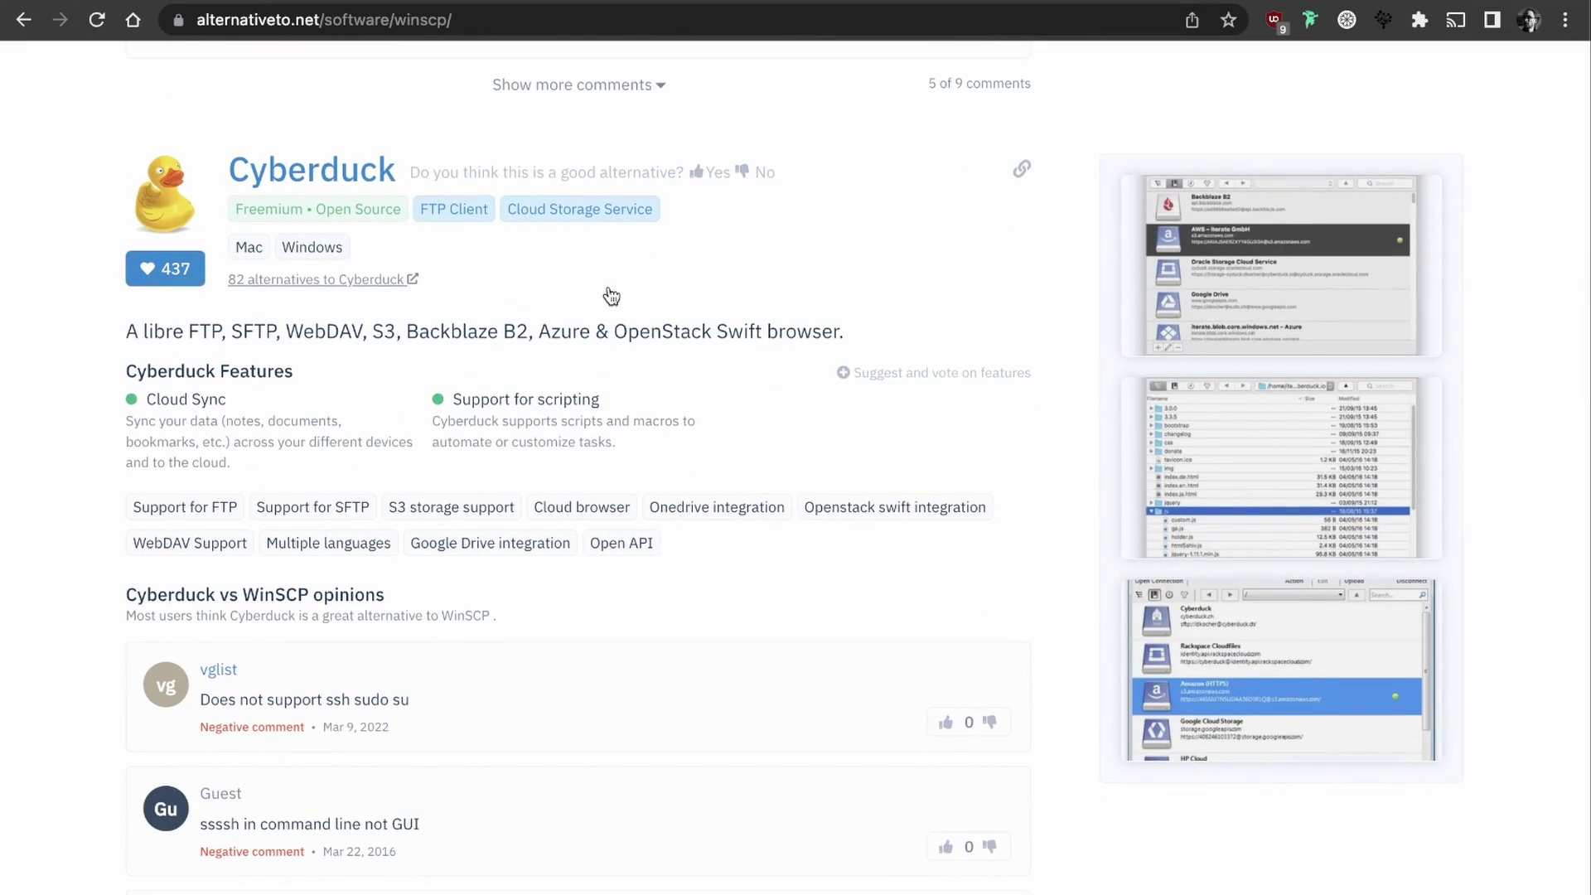
{"action": "scroll", "coordinate": [611, 295], "scroll_direction": "down", "scroll_amount": 1}
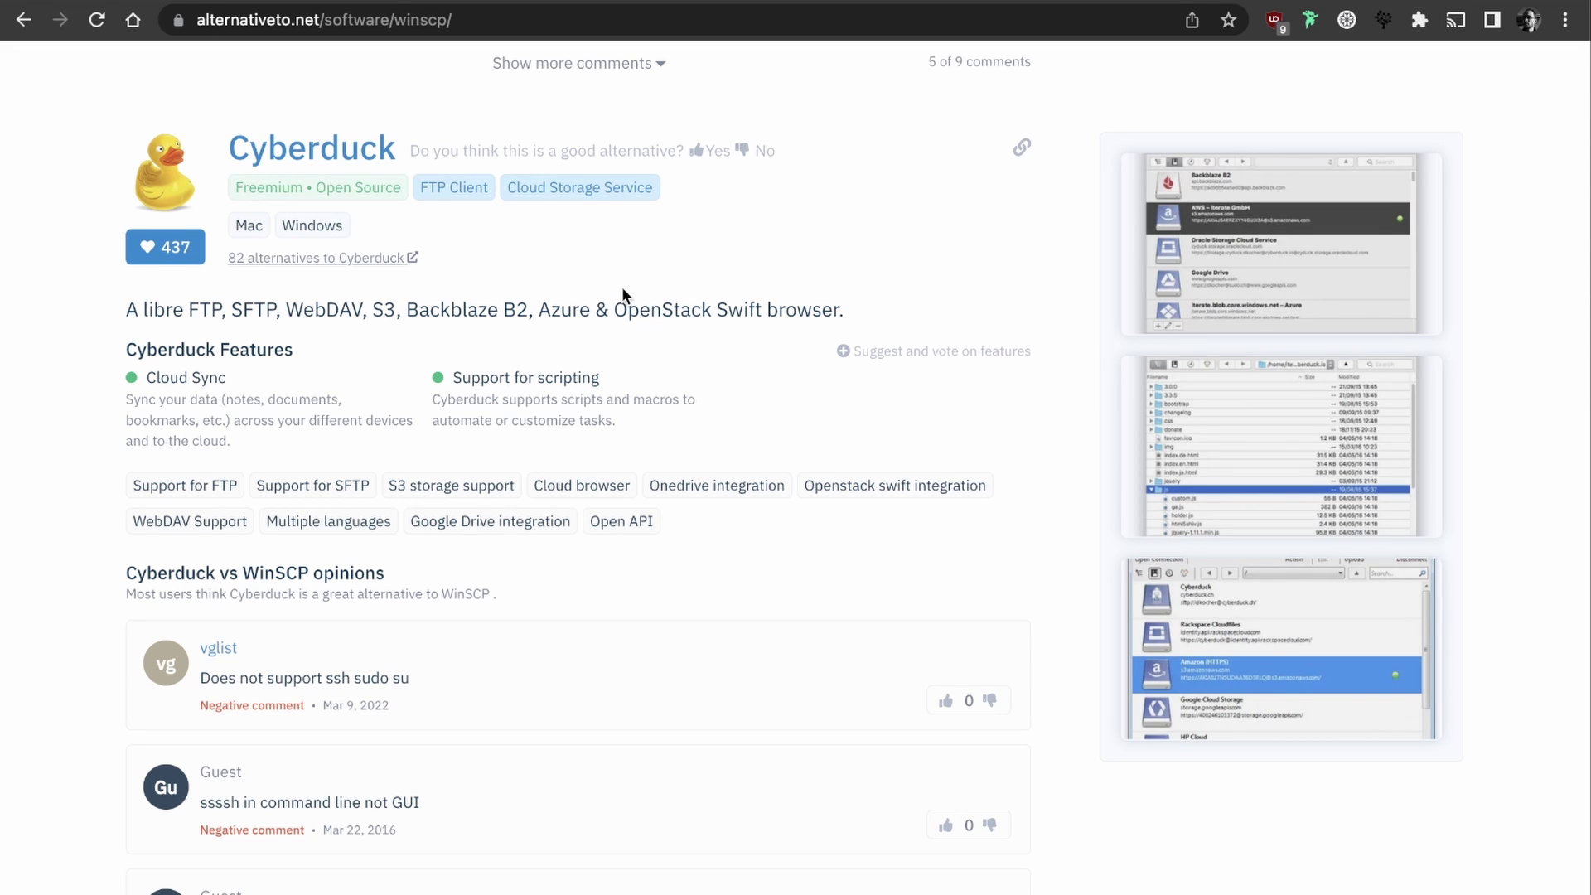
{"action": "scroll", "coordinate": [668, 295], "scroll_direction": "down", "scroll_amount": 12}
{"action": "scroll", "coordinate": [669, 297], "scroll_direction": "down", "scroll_amount": 15}
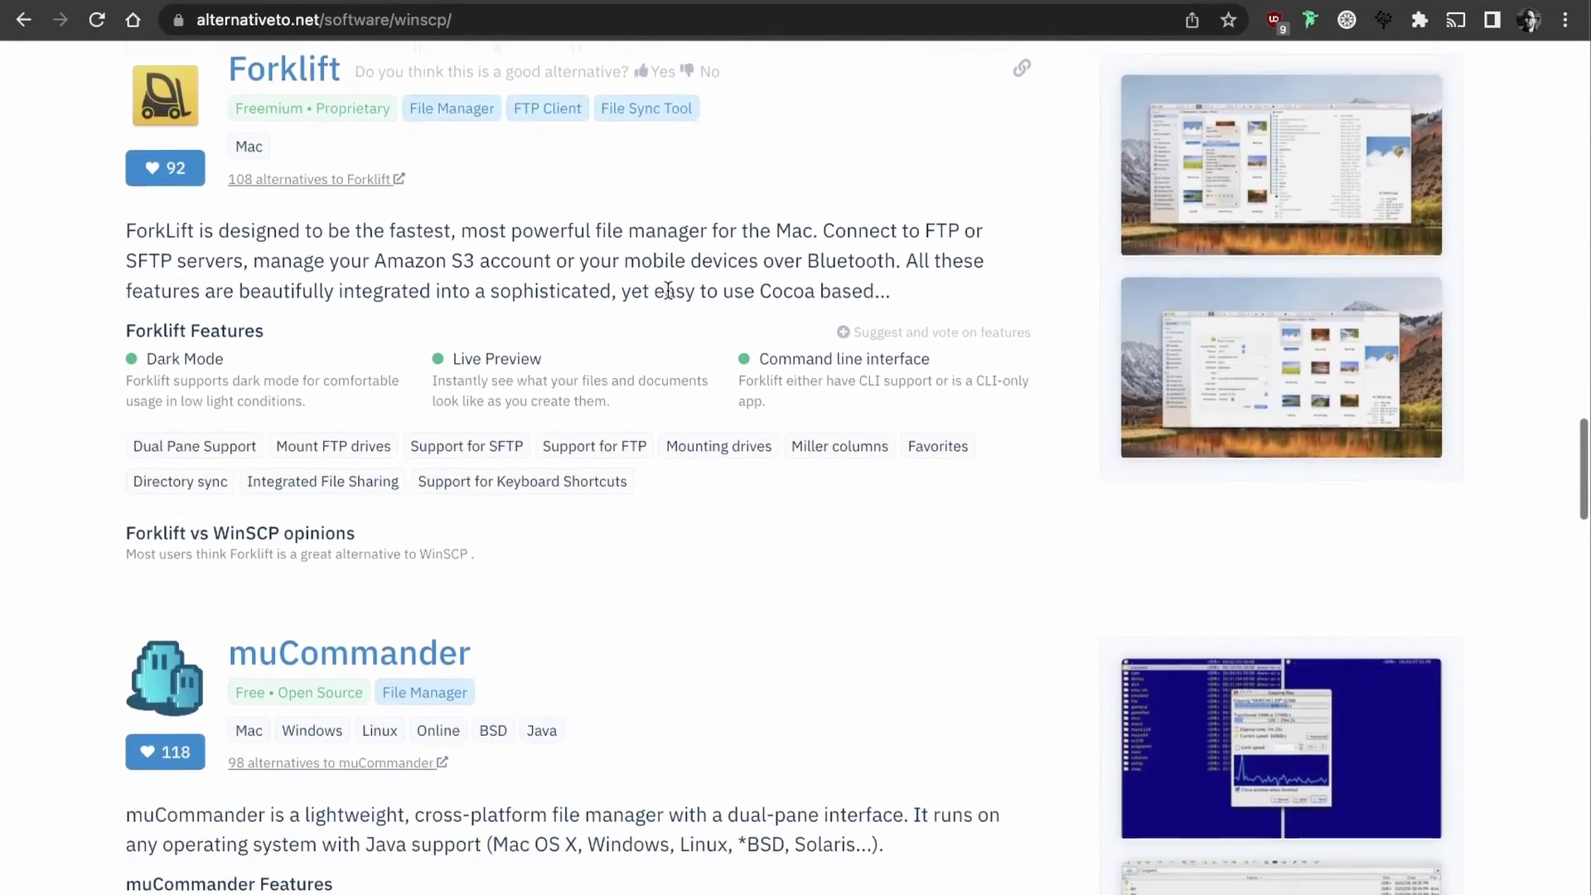
{"action": "scroll", "coordinate": [667, 288], "scroll_direction": "down", "scroll_amount": 10}
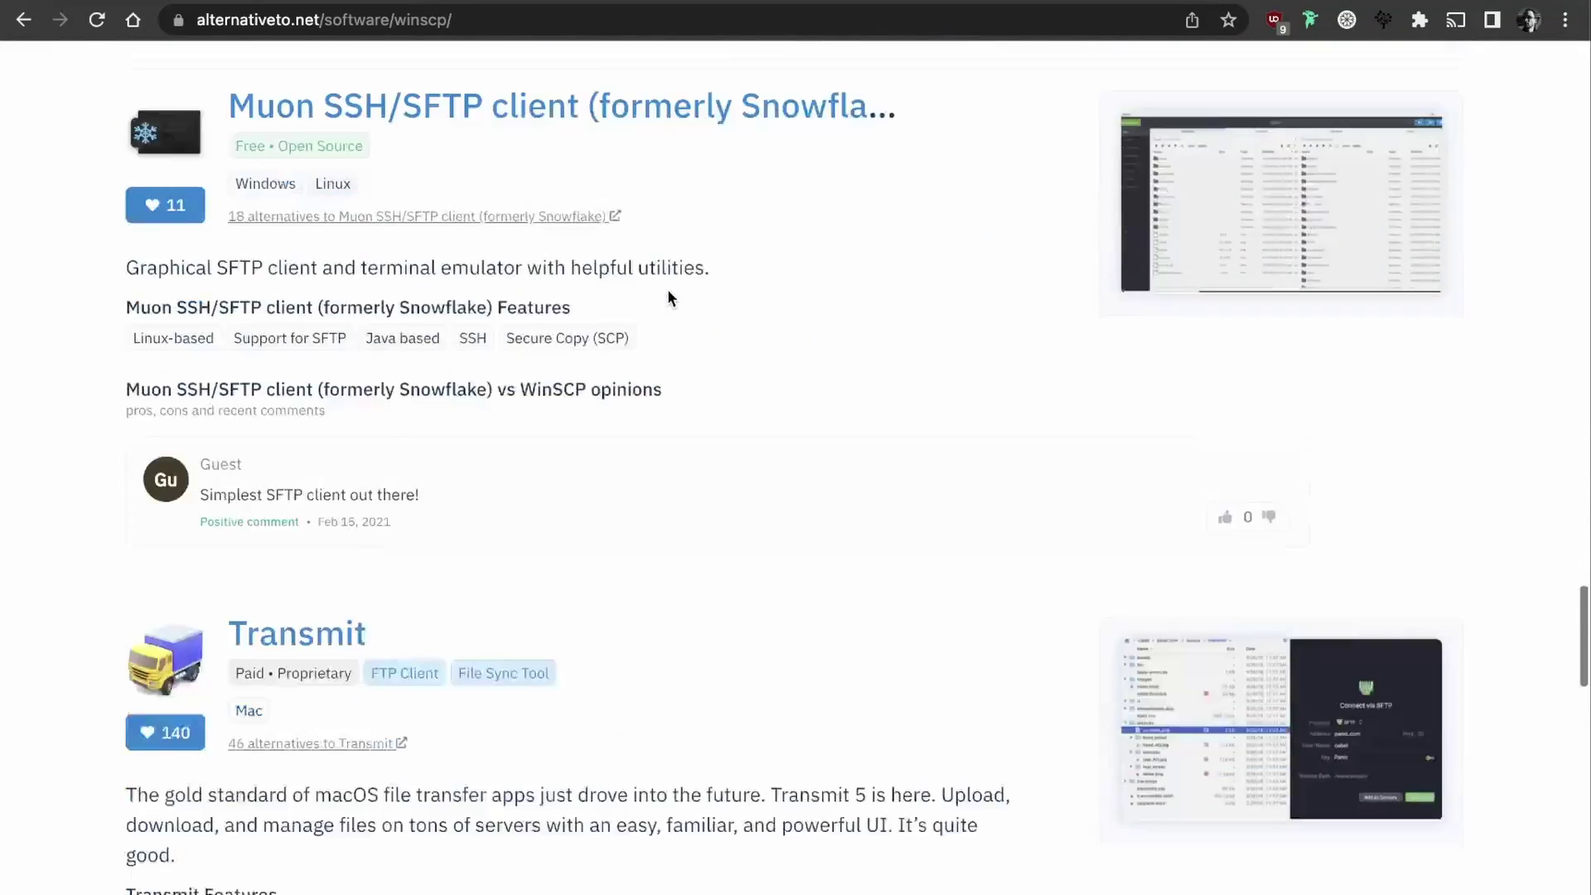
{"action": "scroll", "coordinate": [667, 288], "scroll_direction": "up", "scroll_amount": 1}
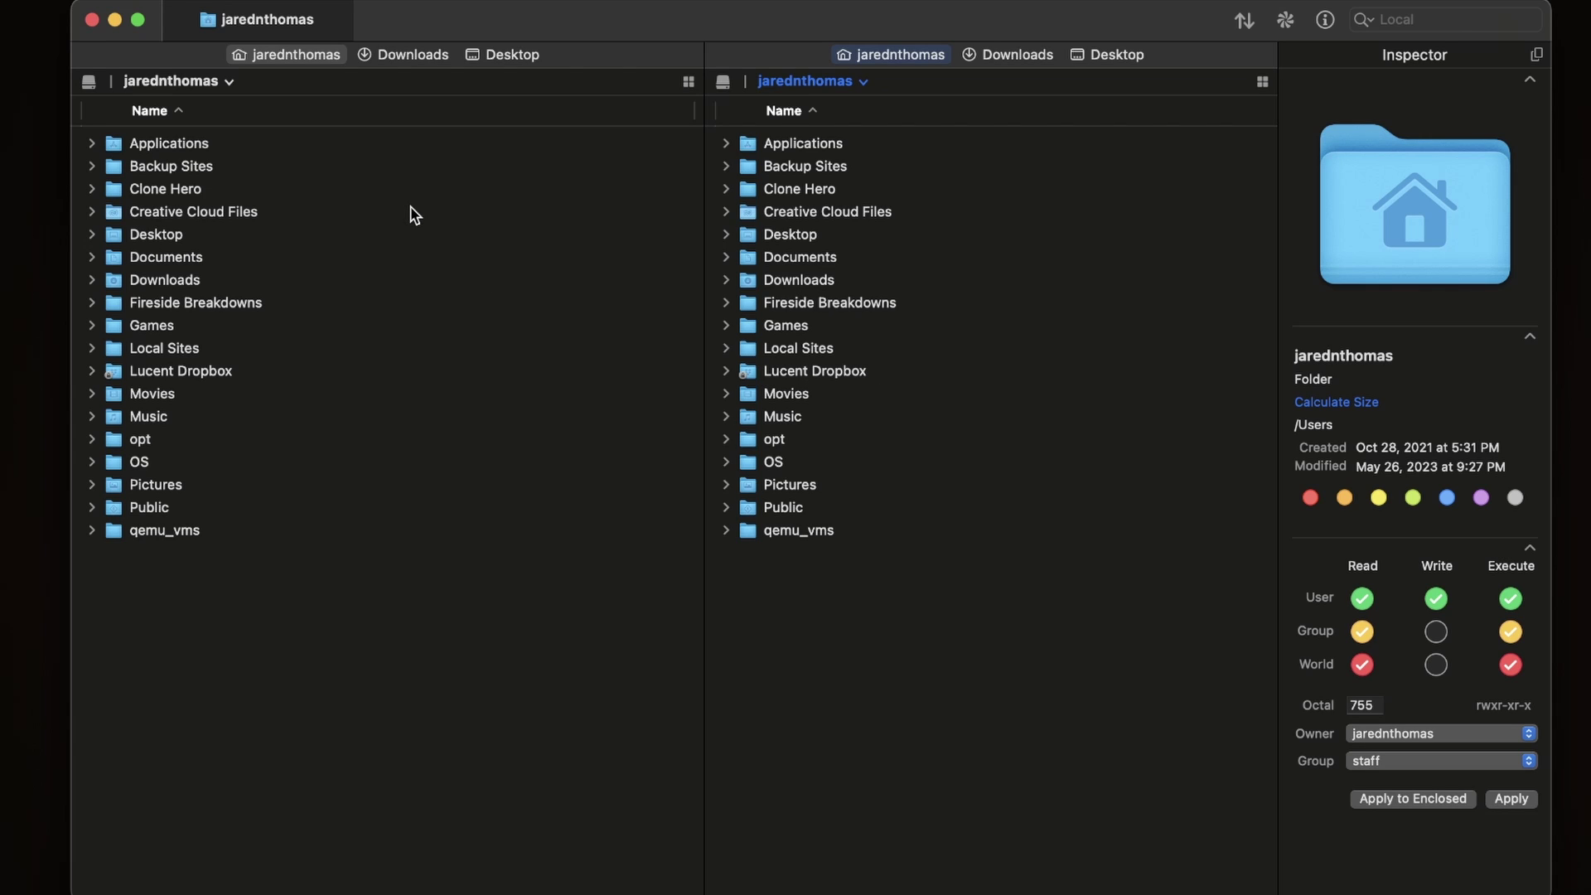
- Open Games › ROMS › GBA ROMS in the left pane to list the zip ROM files
{"action": "double_click", "coordinate": [174, 332]}
{"action": "double_click", "coordinate": [161, 166]}
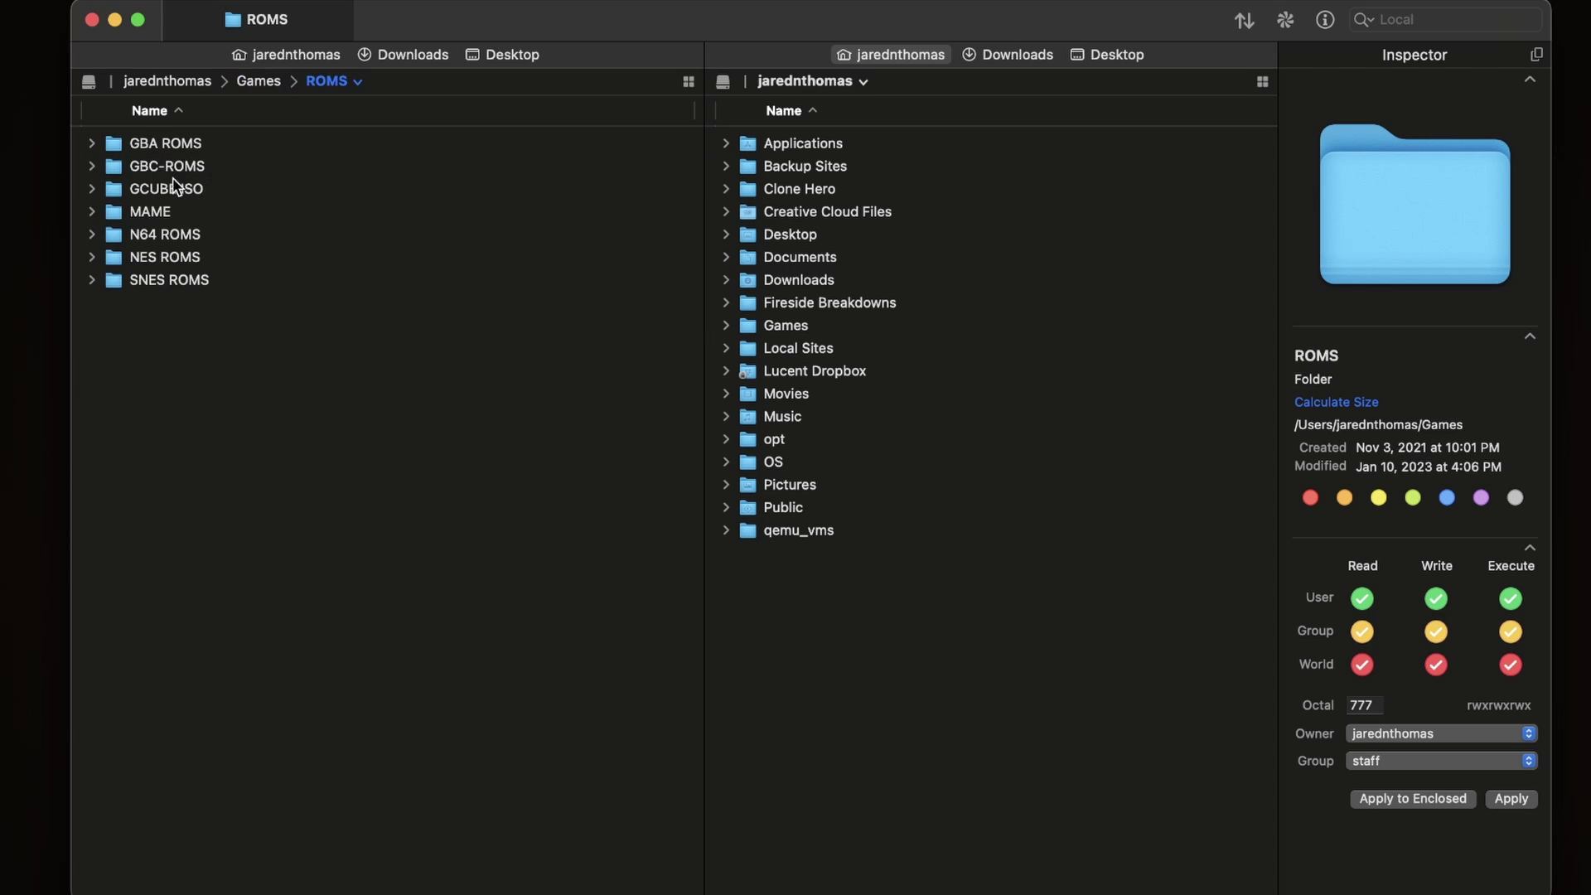
{"action": "double_click", "coordinate": [170, 143]}
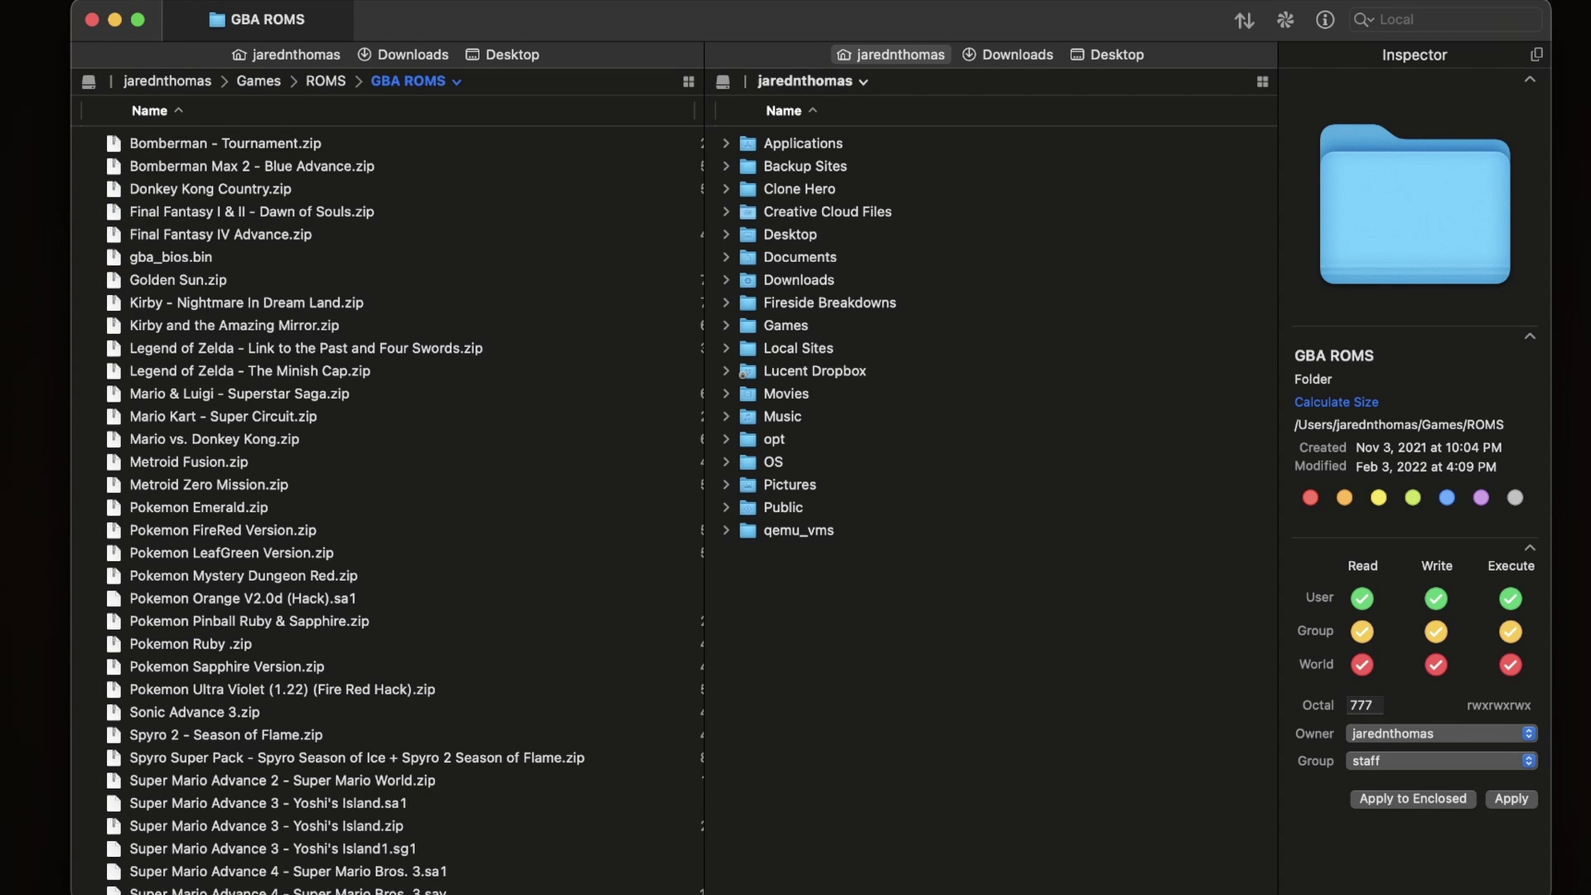
- In Transmit Preferences, set the left 'Windows open with' option to Choose Folder…
{"action": "left_click", "coordinate": [153, 0]}
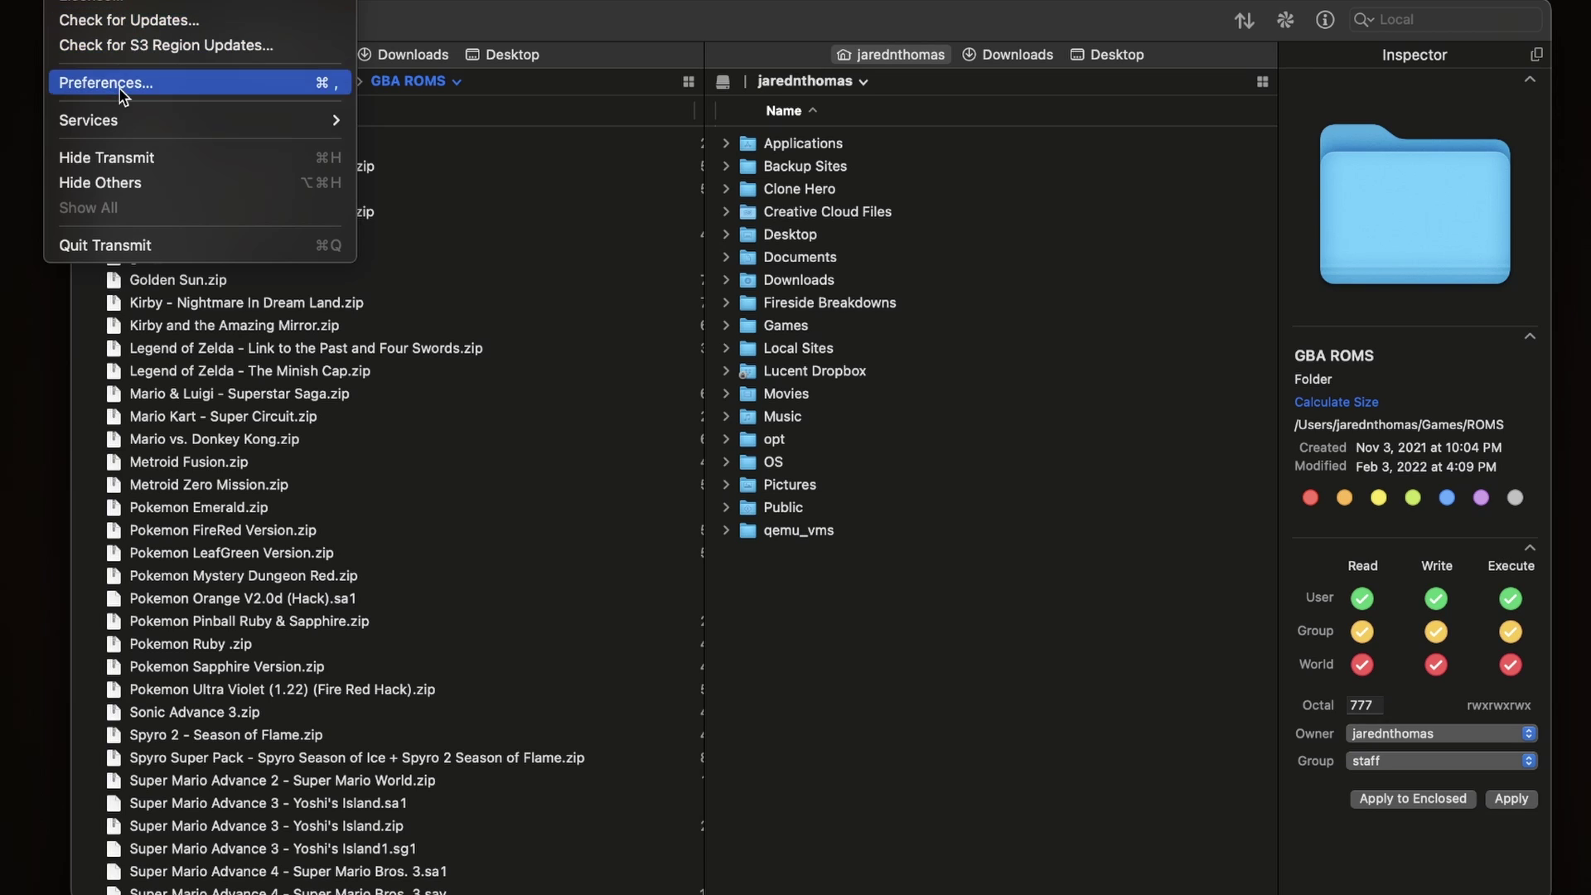
{"action": "left_click", "coordinate": [123, 92]}
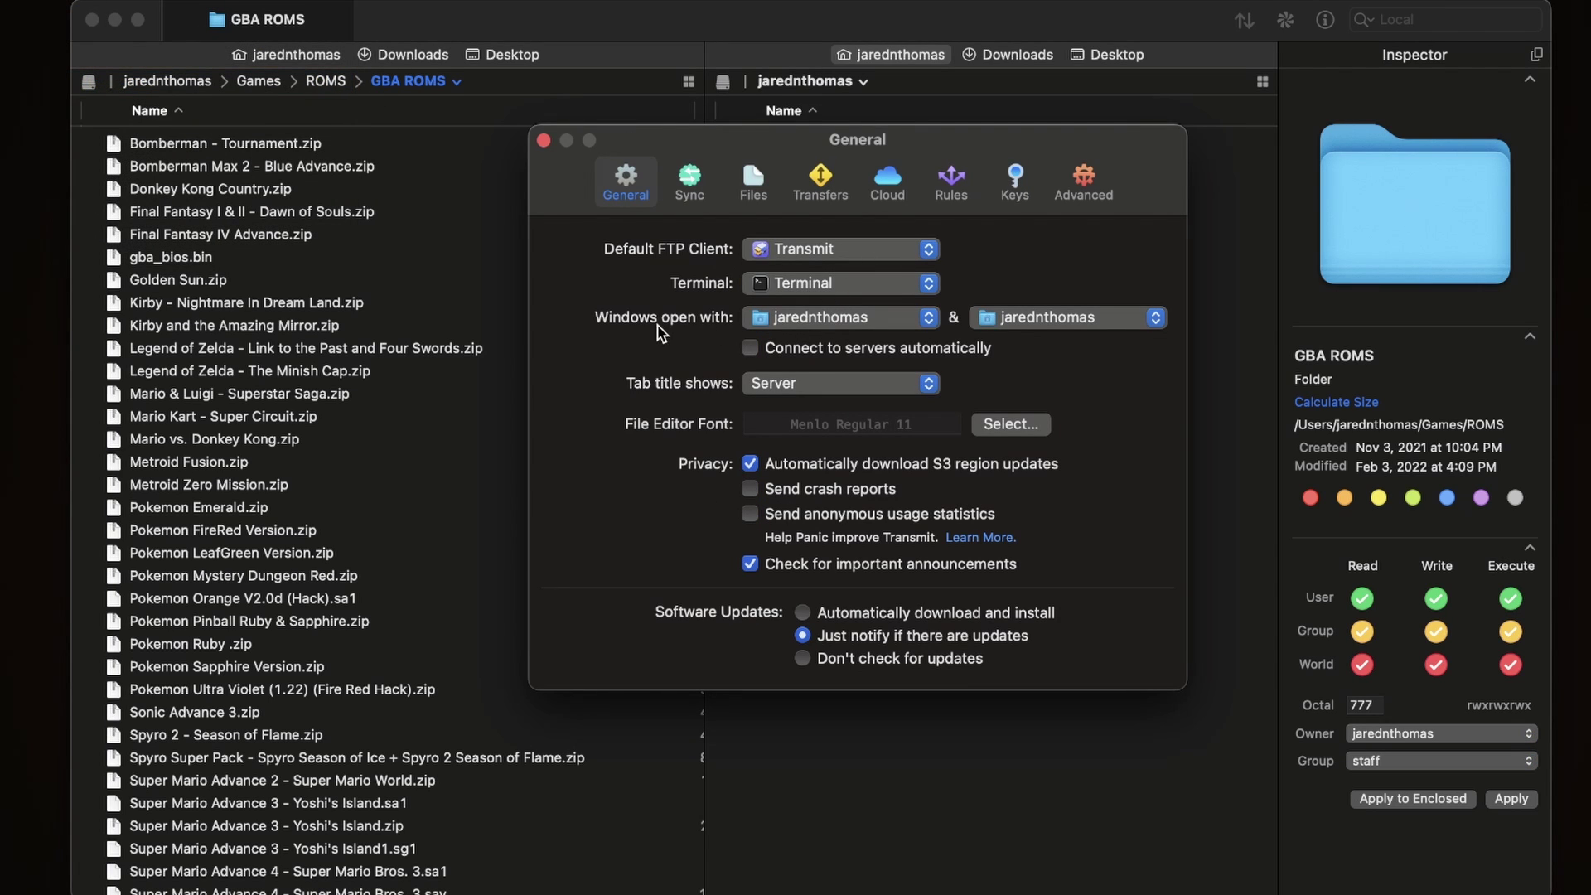
{"action": "left_click", "coordinate": [773, 317]}
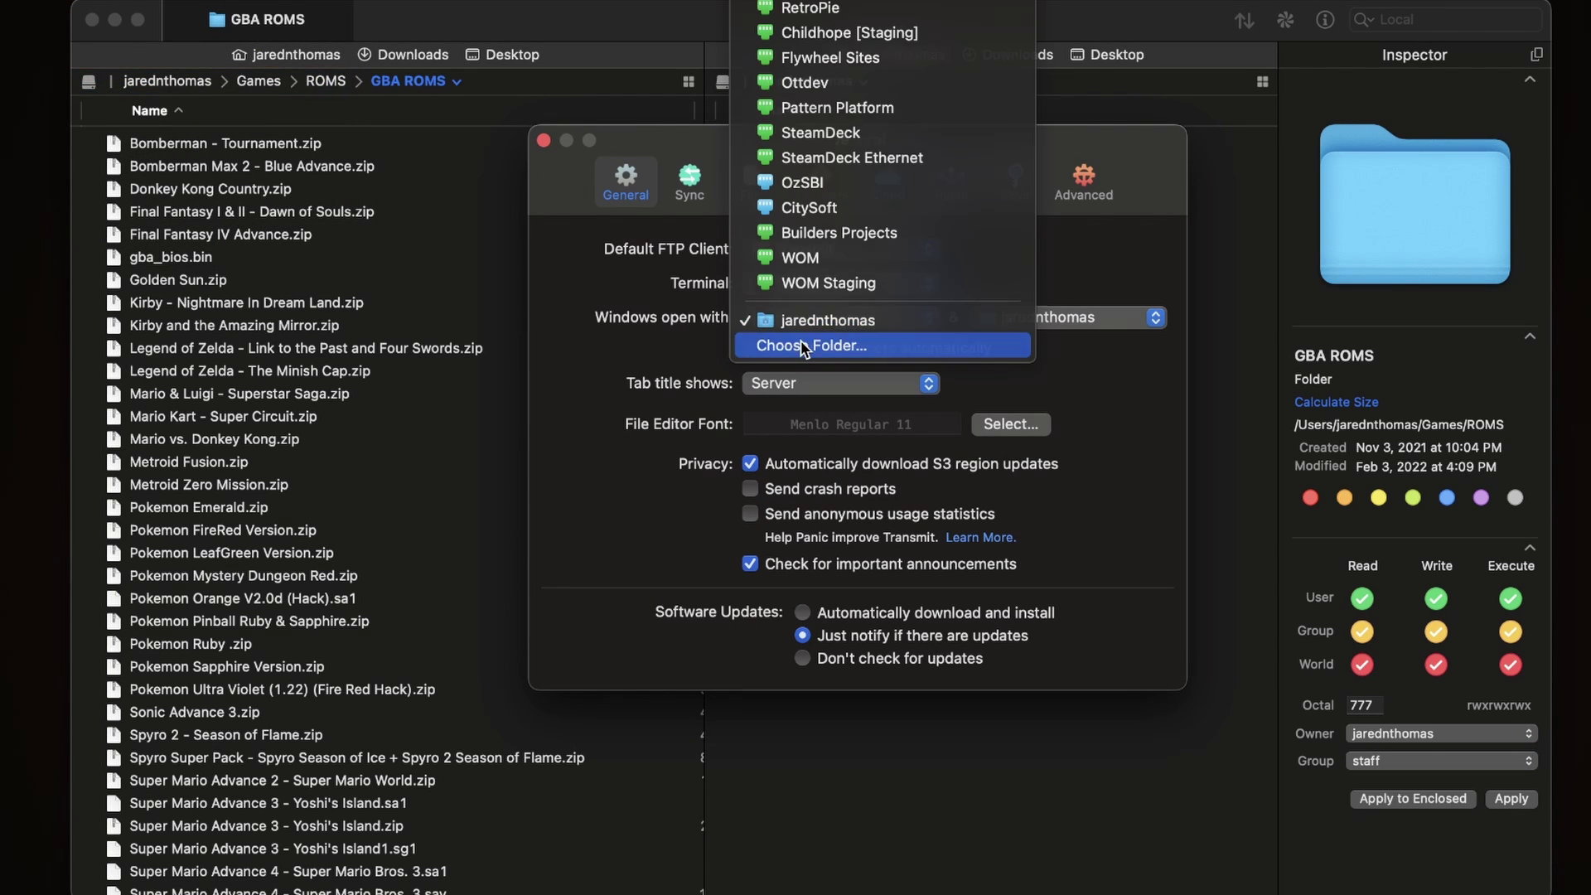
{"action": "left_click", "coordinate": [803, 346]}
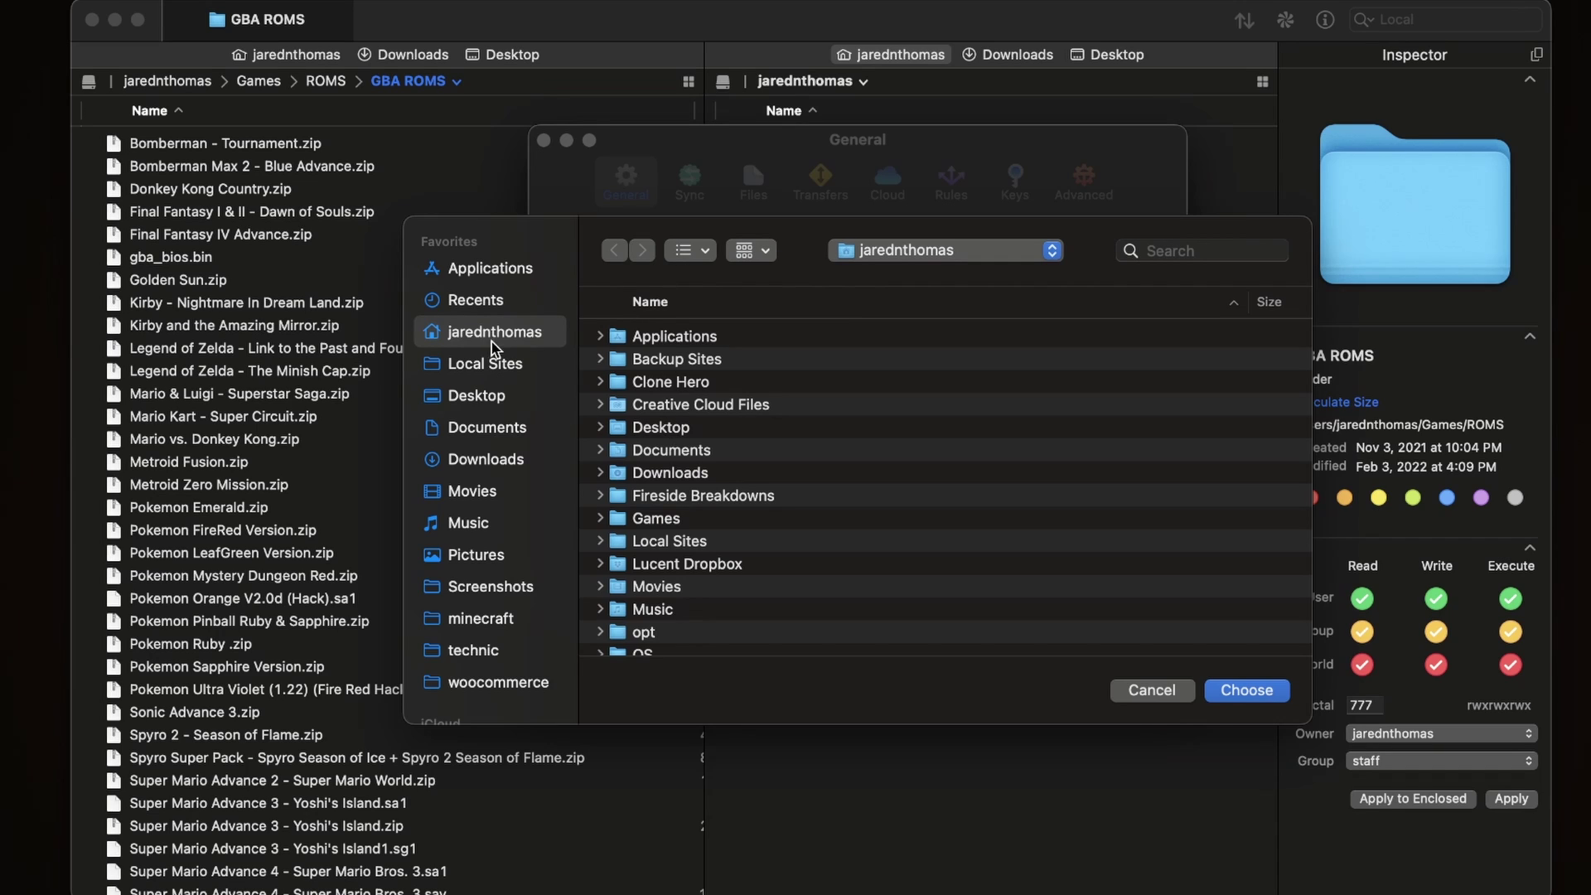
- Pick Games/ROMS as the left starting folder, close Preferences, and show ROMS in the left pane
{"action": "scroll", "coordinate": [712, 513], "scroll_direction": "down", "scroll_amount": 1}
{"action": "scroll", "coordinate": [712, 514], "scroll_direction": "up", "scroll_amount": 1}
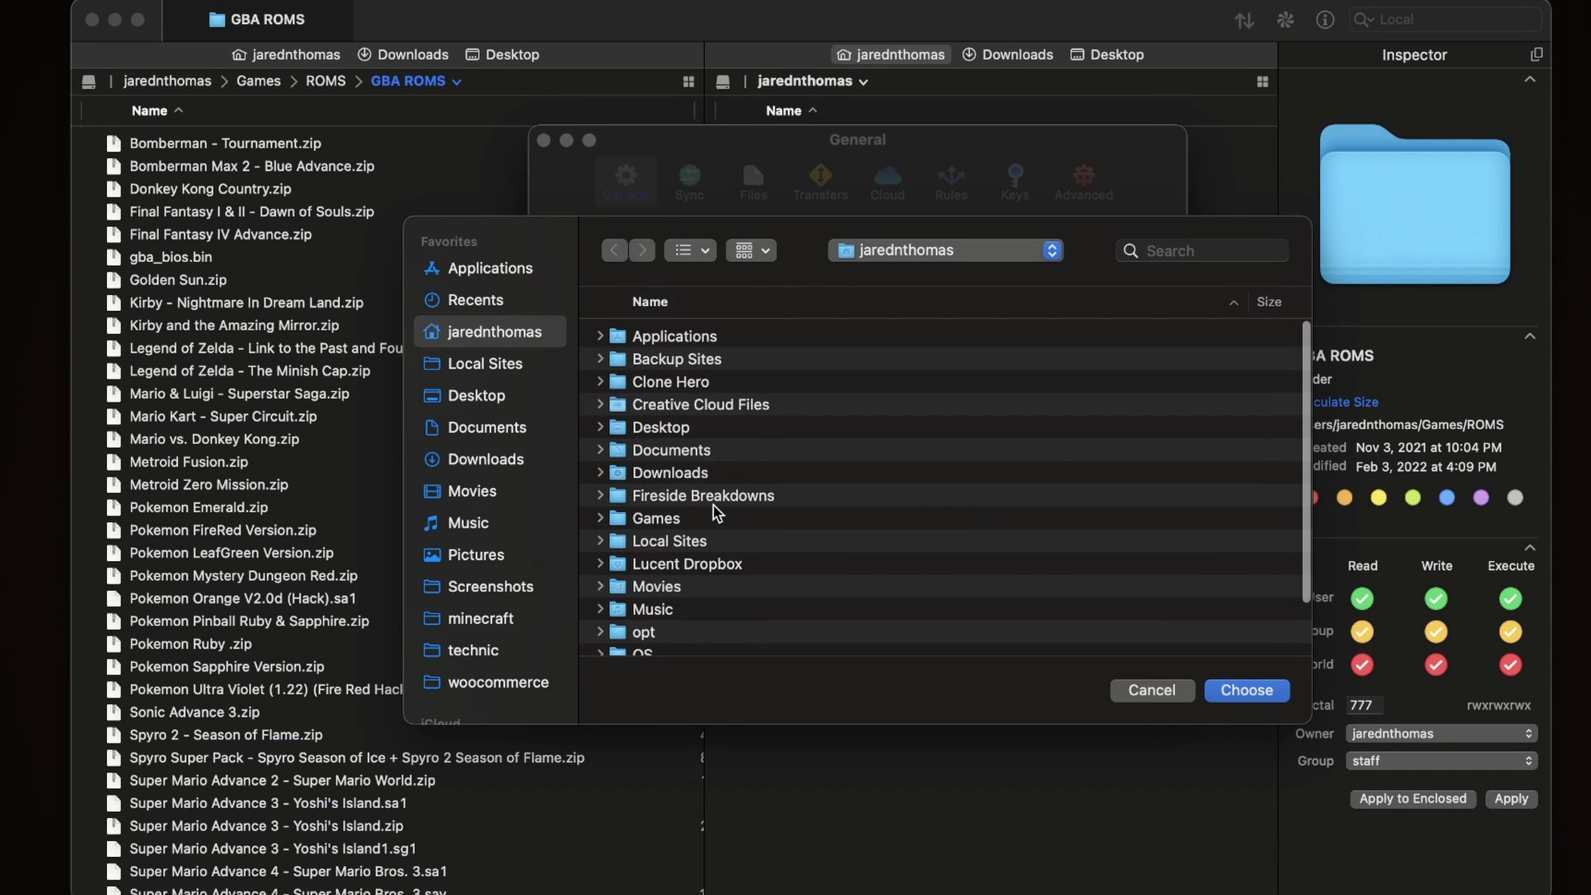
{"action": "left_click", "coordinate": [694, 521]}
{"action": "double_click", "coordinate": [695, 521]}
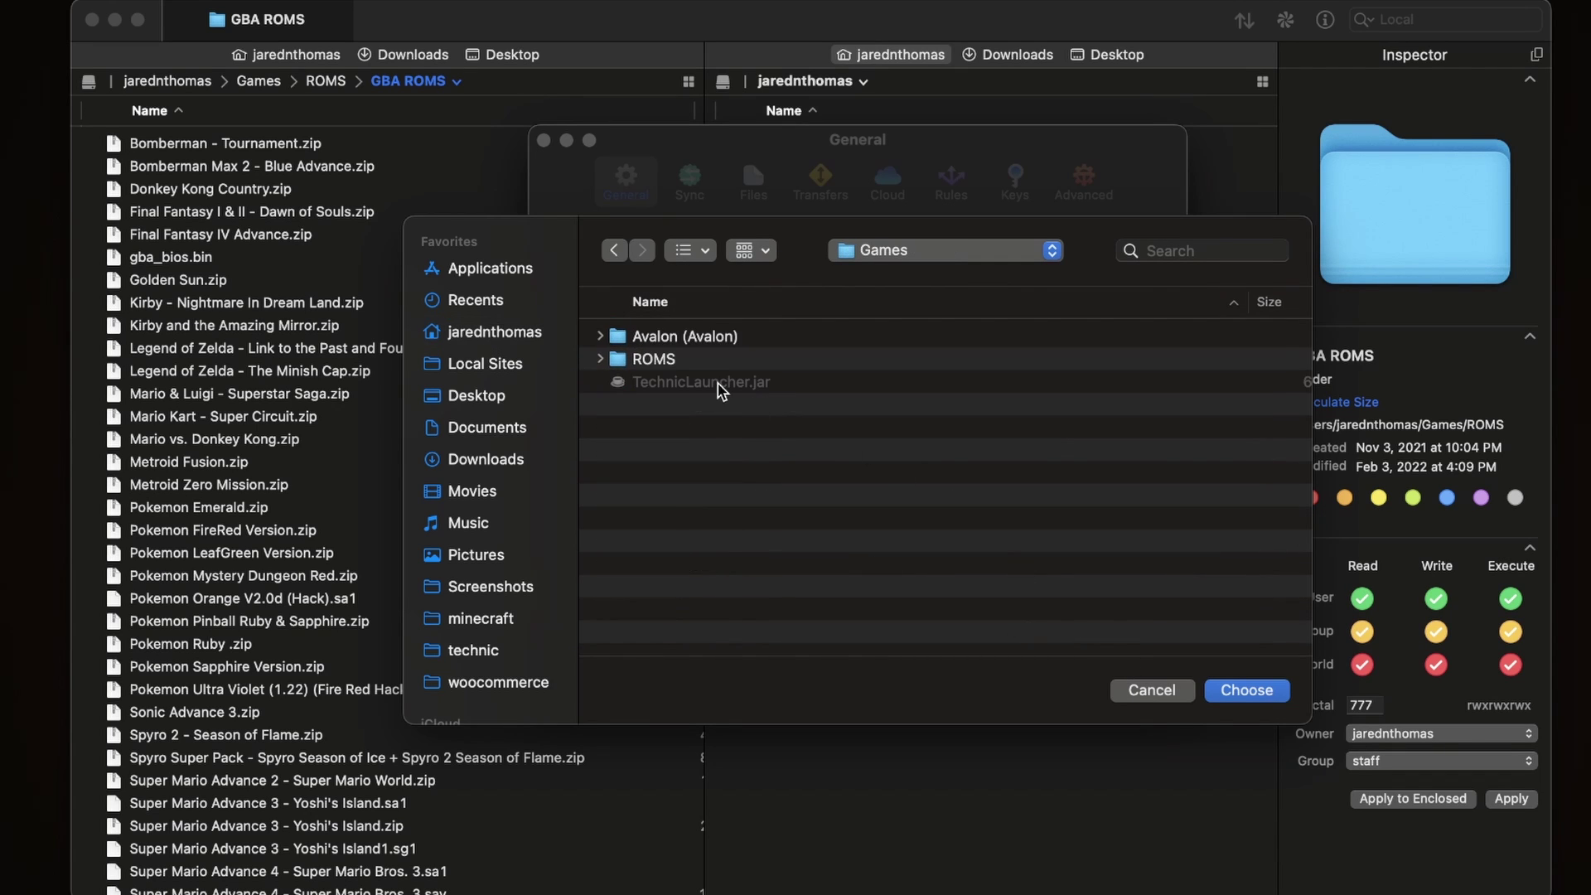
{"action": "left_click", "coordinate": [673, 361]}
{"action": "double_click", "coordinate": [673, 362]}
{"action": "left_click", "coordinate": [1226, 691]}
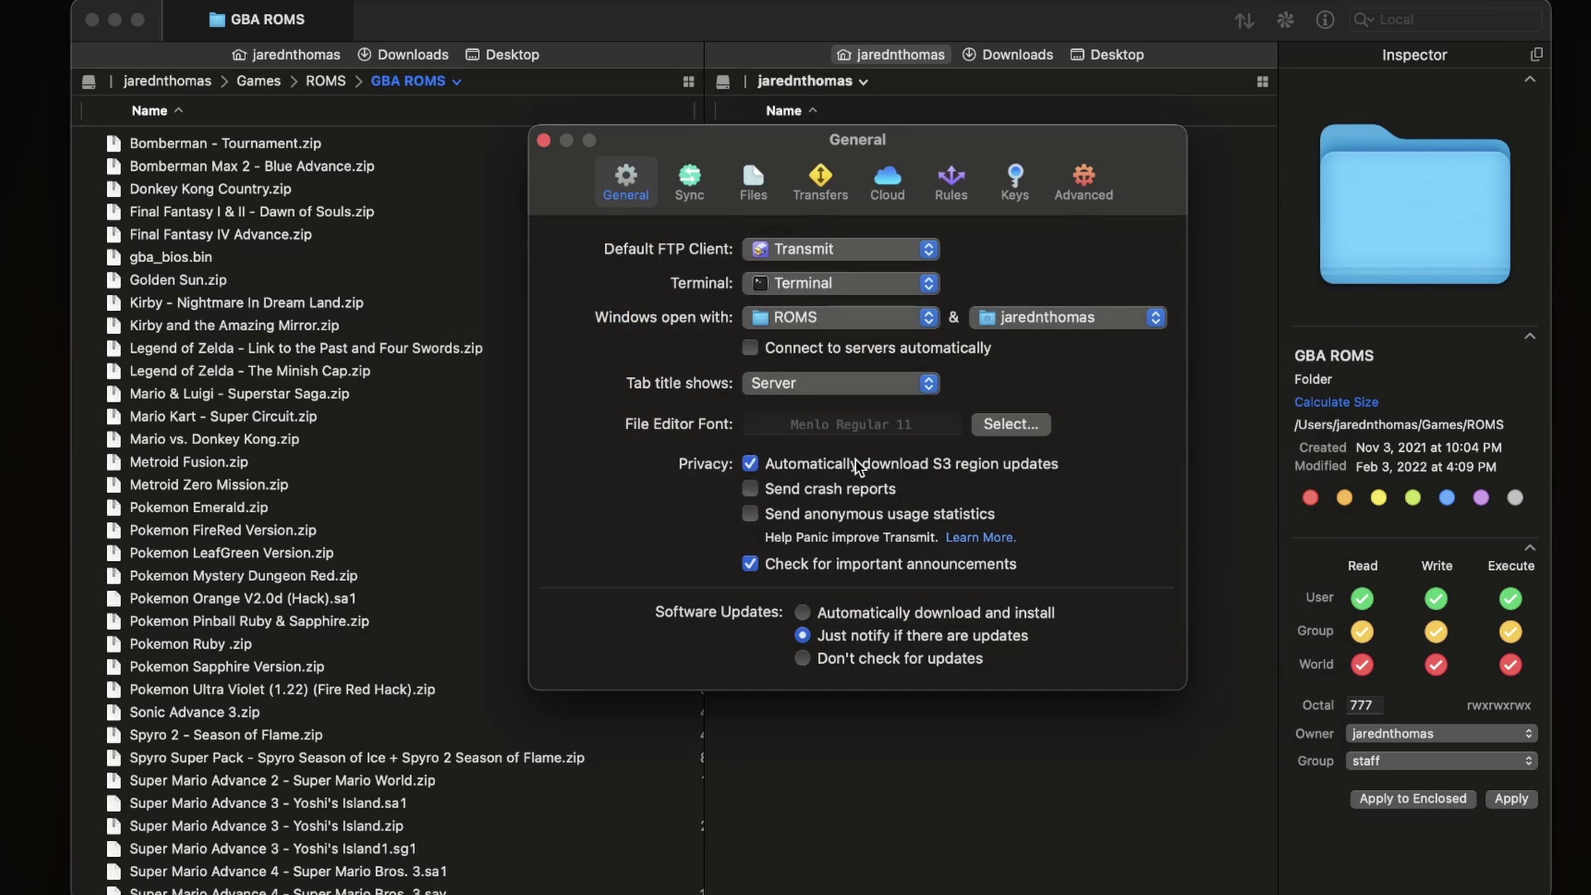
{"action": "left_click", "coordinate": [543, 140]}
{"action": "left_click", "coordinate": [326, 80]}
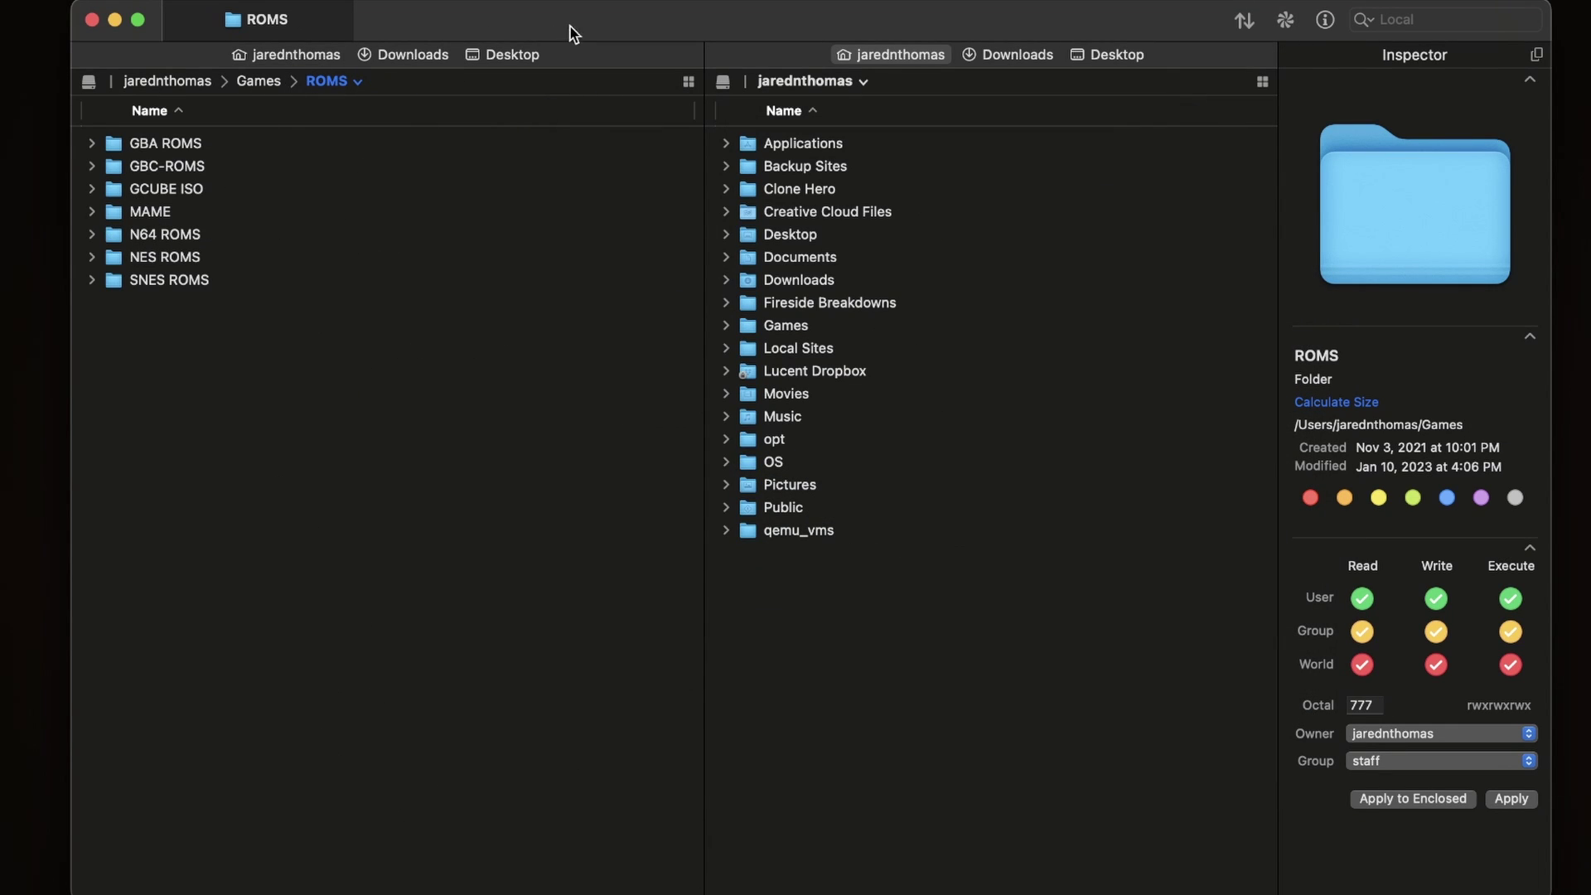
- Show the saved servers list in the right pane and start adding a new server
{"action": "left_click", "coordinate": [872, 91]}
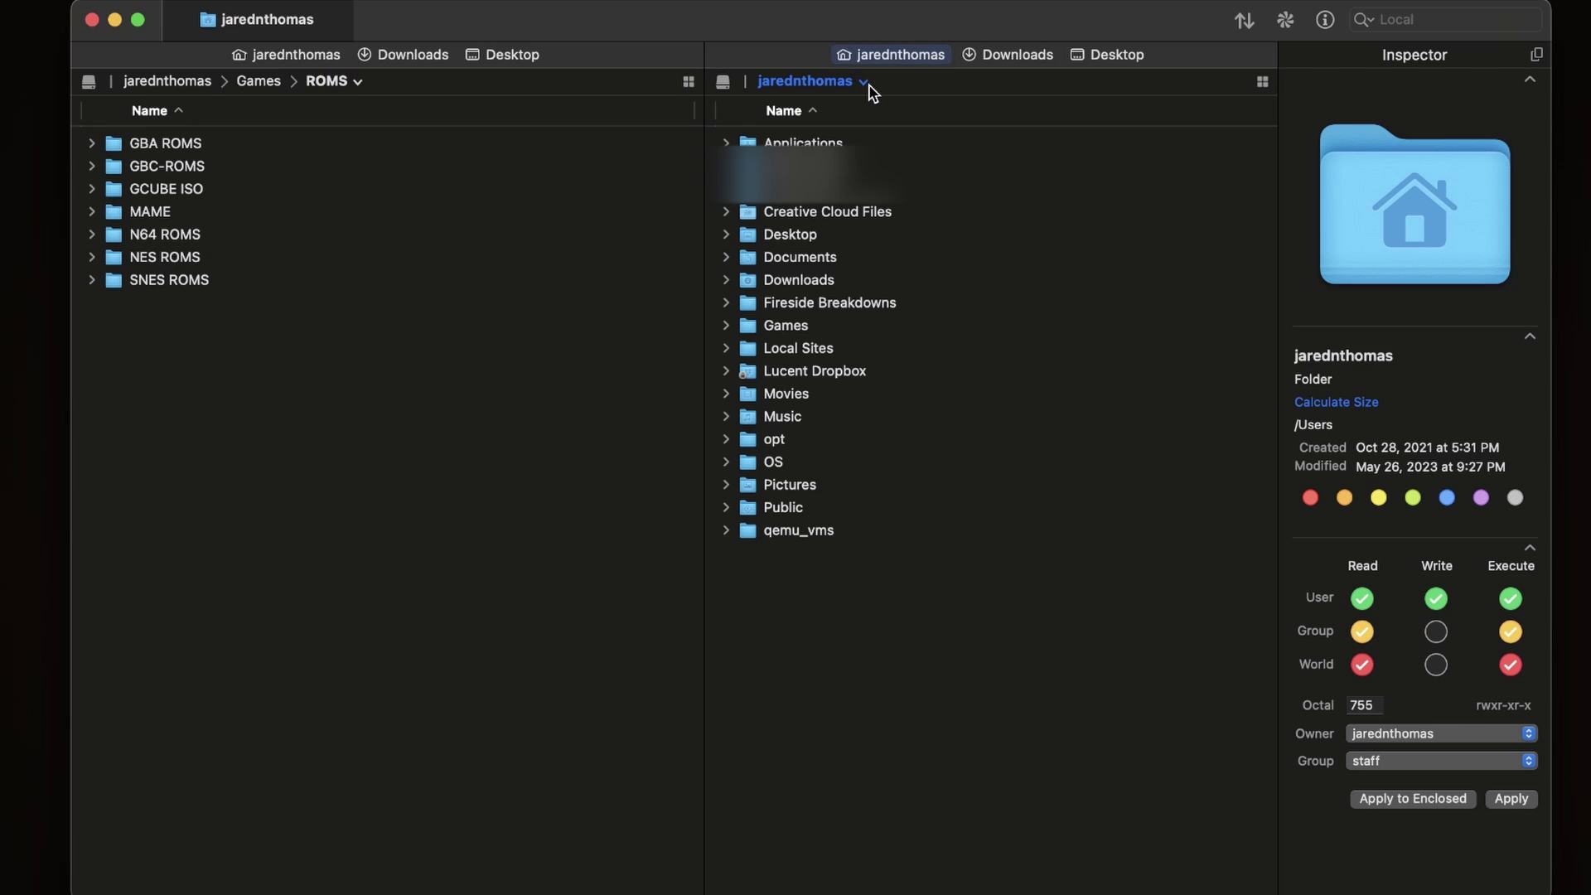
{"action": "left_click", "coordinate": [724, 81]}
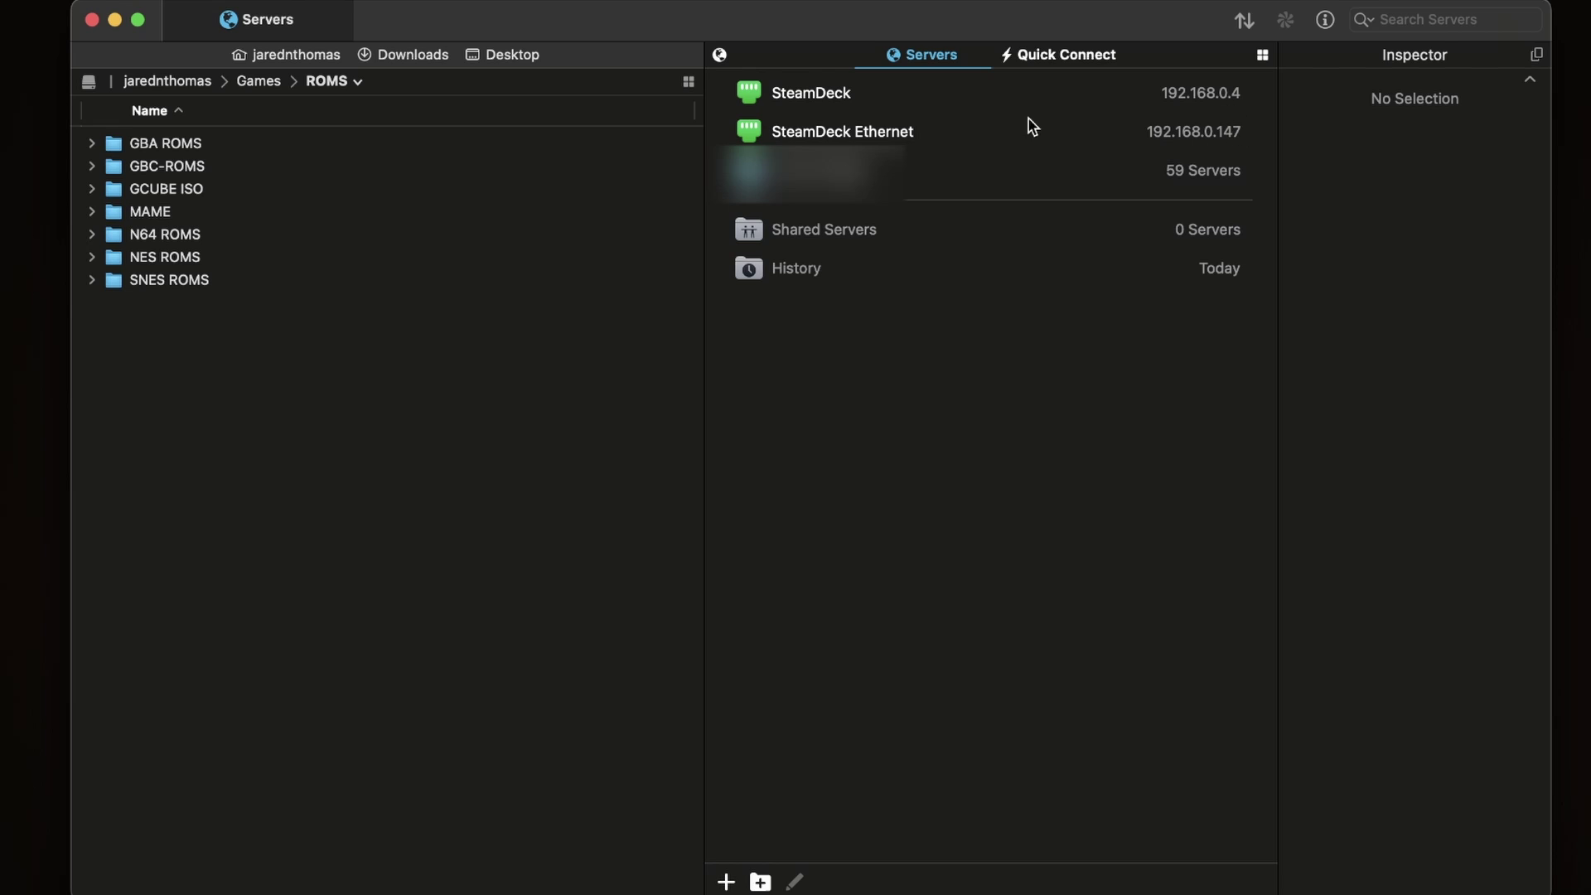
{"action": "left_click", "coordinate": [726, 881]}
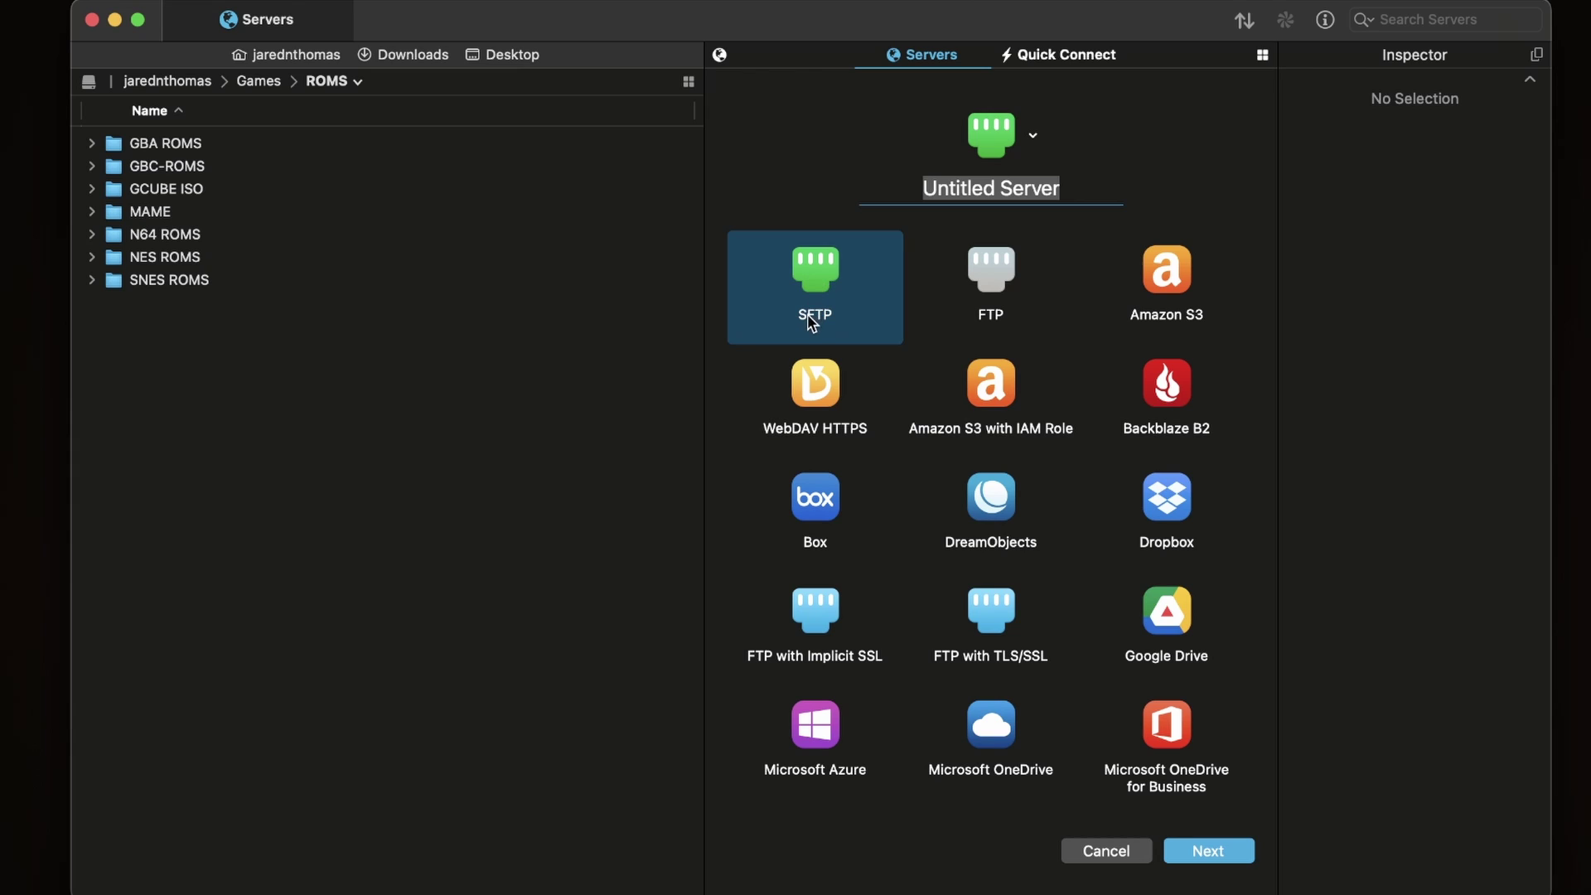
- Name the SFTP server 'Steam Deck (Ethernet)' and continue to its connection details
{"action": "triple_click", "coordinate": [1025, 183]}
{"action": "type", "text": "SD ("}
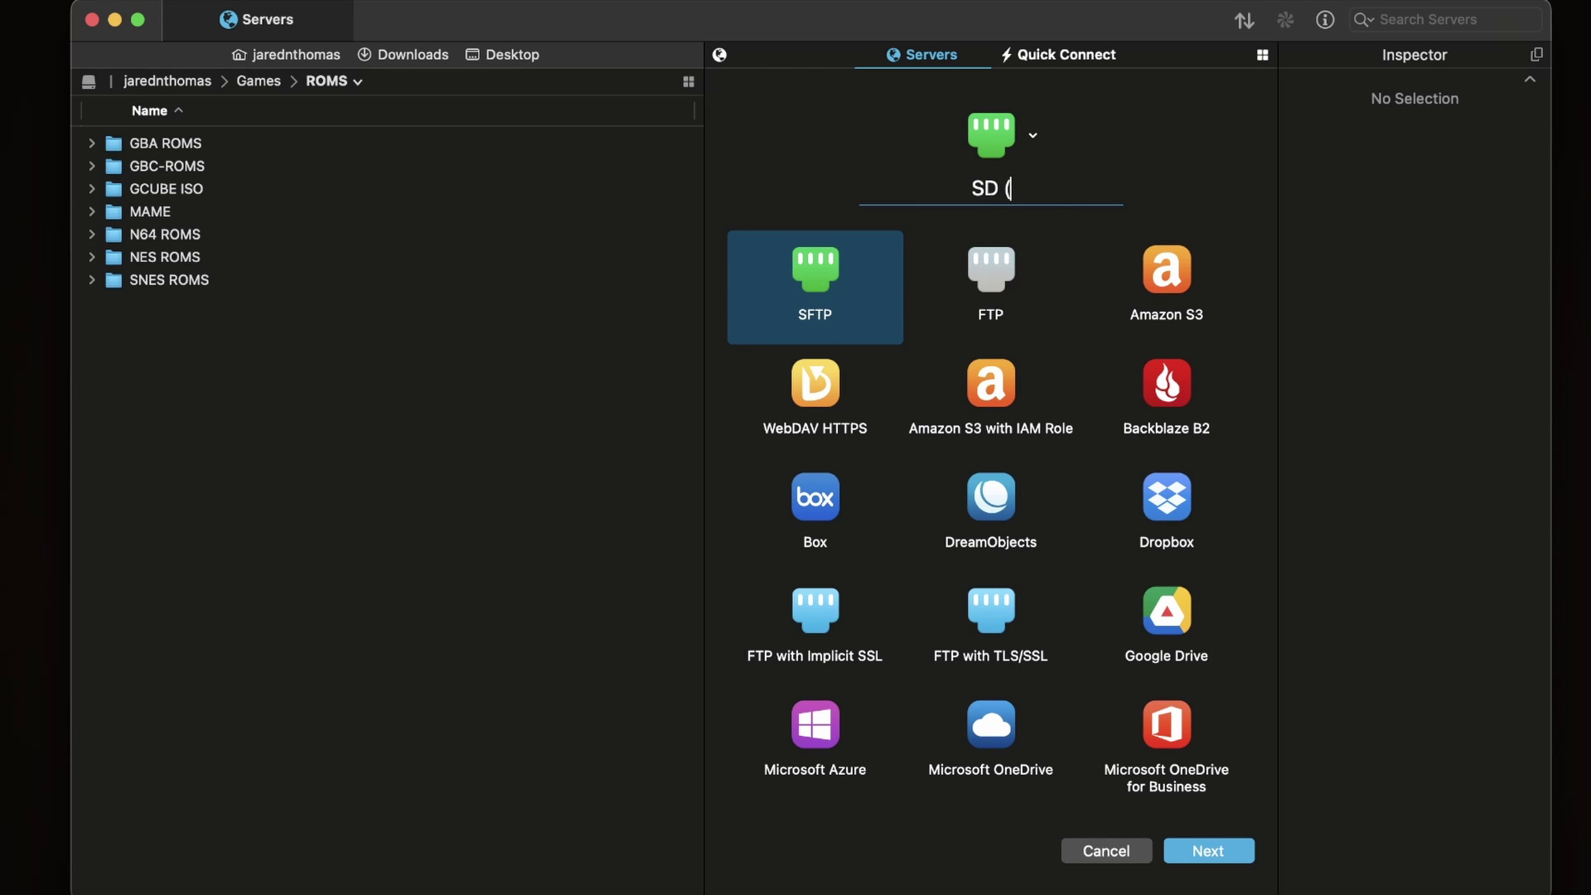
{"action": "type", "text": ")WiFi"}
{"action": "key", "text": "BackSpace"}
{"action": "key", "text": "BackSpace"}
{"action": "key", "text": "BackSpace"}
{"action": "key", "text": "BackSpace"}
{"action": "key", "text": "BackSpace"}
{"action": "key", "text": "BackSpace"}
{"action": "key", "text": "BackSpace"}
{"action": "key", "text": "BackSpace"}
{"action": "key", "text": "BackSpace"}
{"action": "type", "text": "Steam Deck (Ethernet)"}
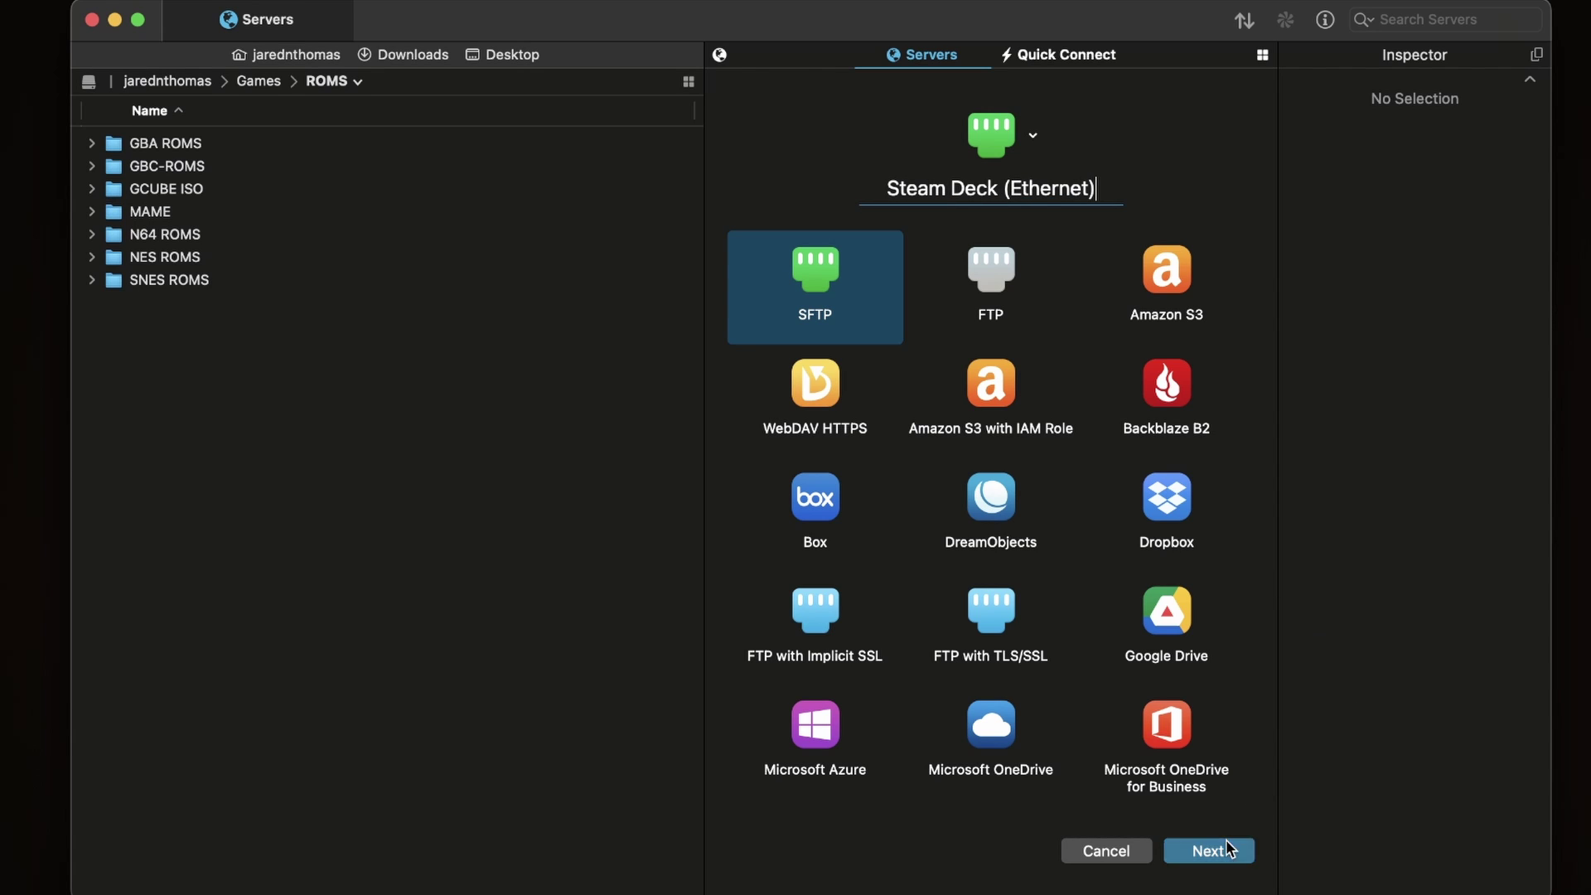
{"action": "left_click", "coordinate": [1176, 850]}
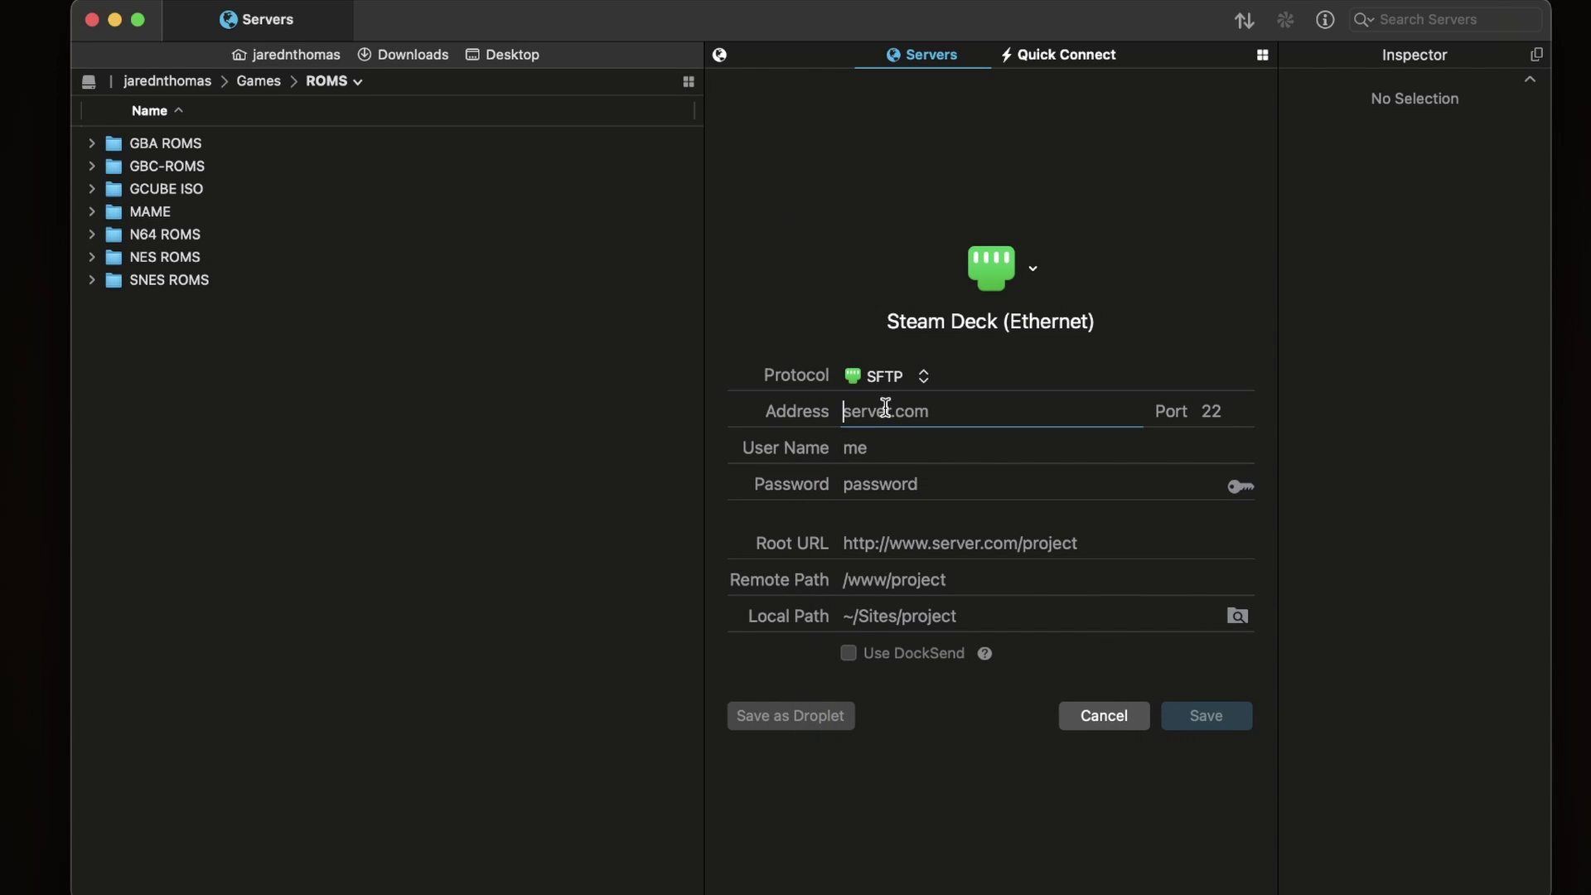
- Enter 192.168.0.147 as the server address and move on to the User Name field
{"action": "left_click", "coordinate": [887, 487]}
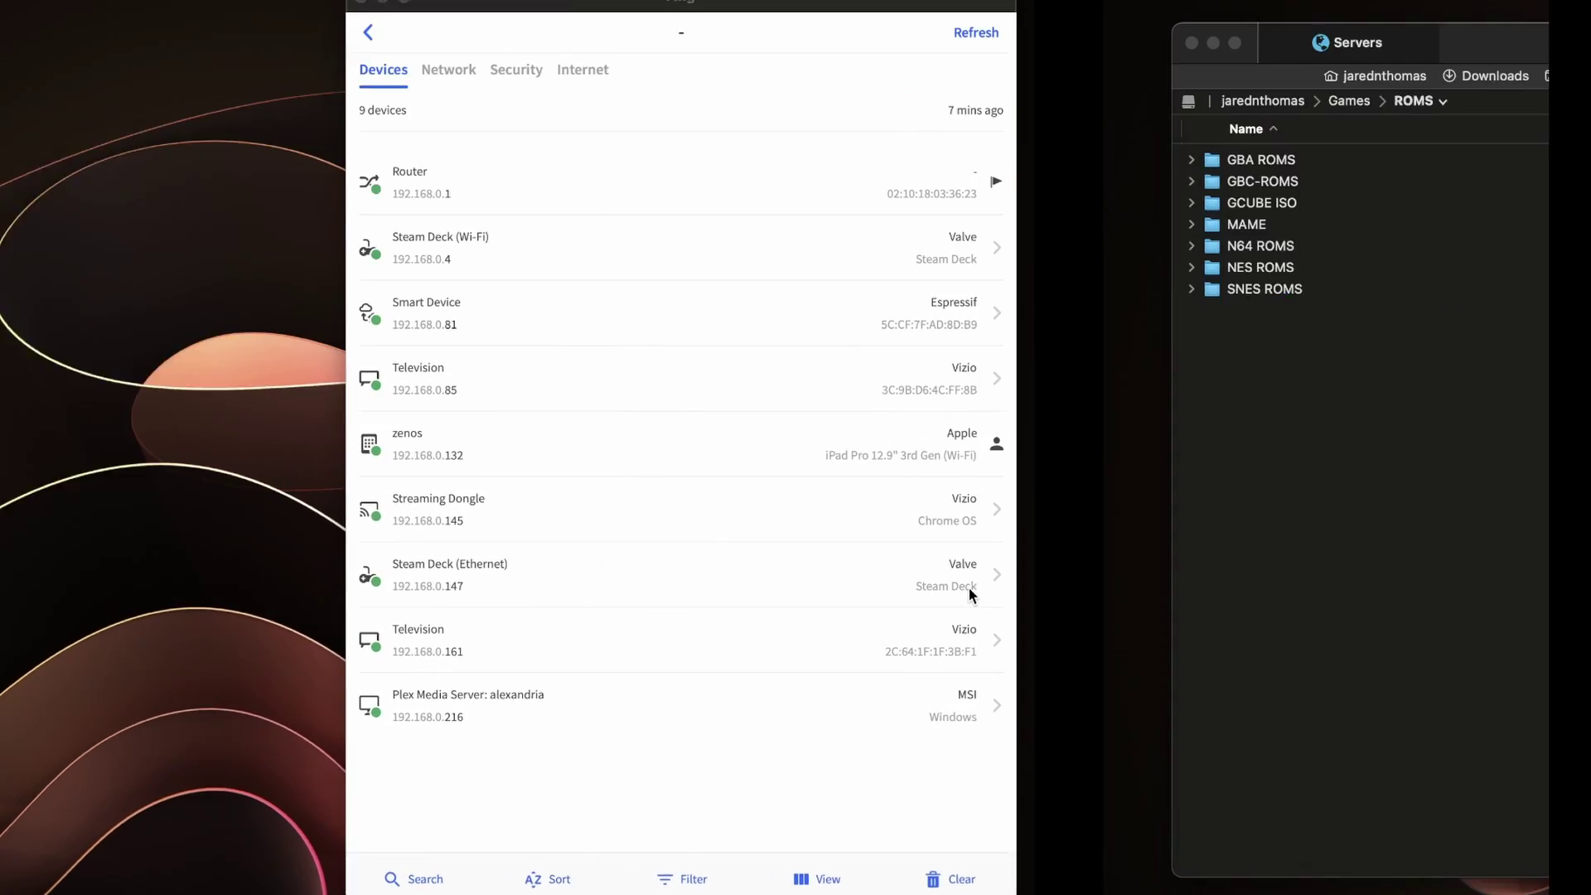
{"action": "type", "text": "192."}
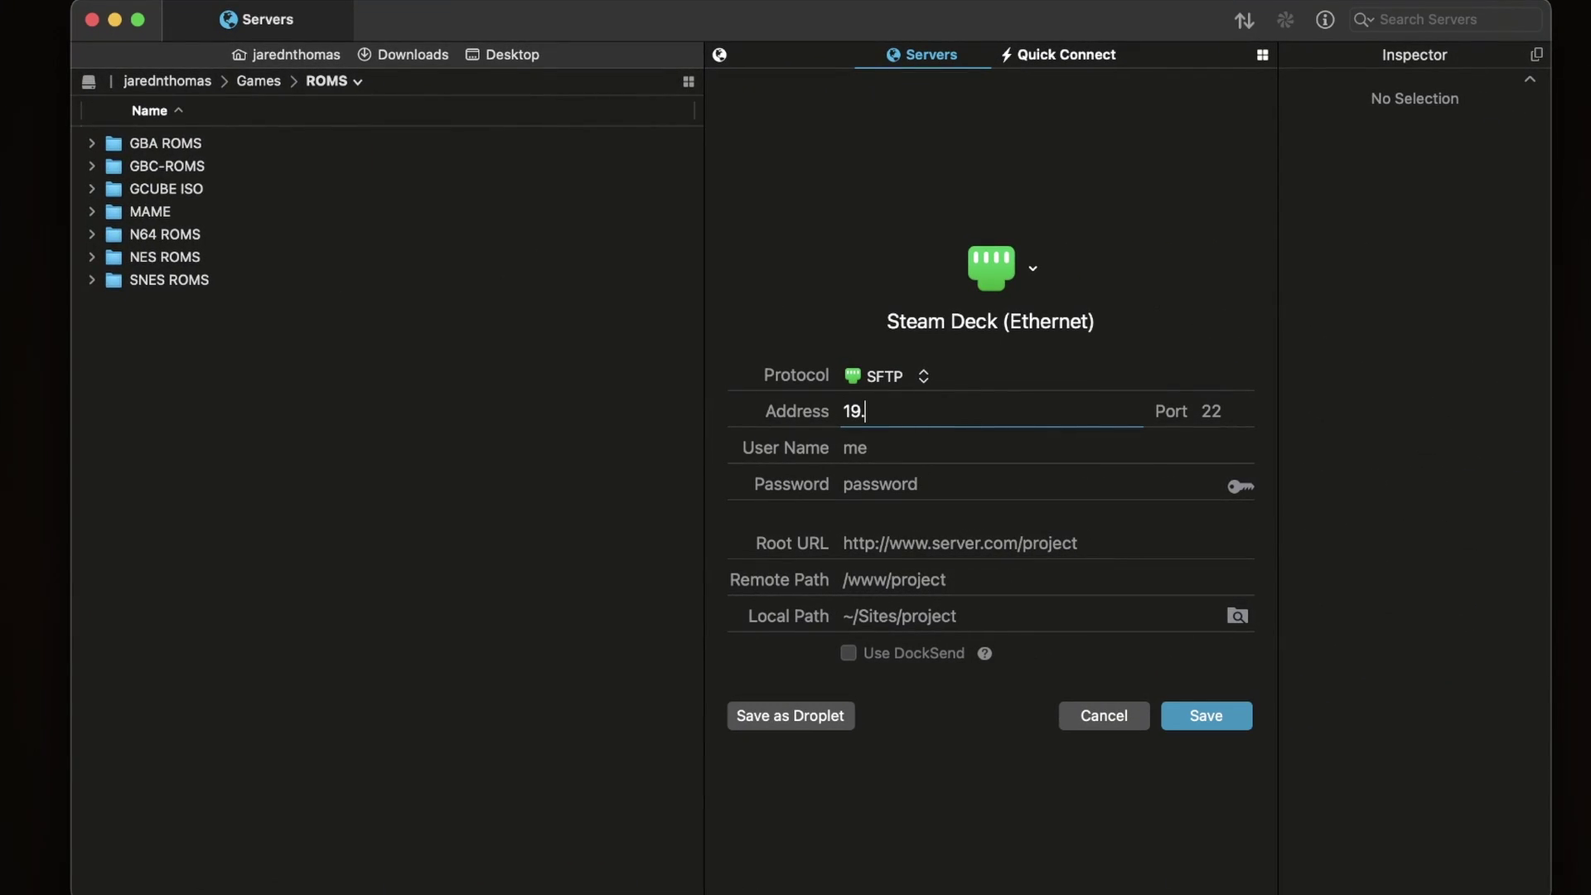
{"action": "type", "text": "168.0.147"}
{"action": "left_click", "coordinate": [858, 452]}
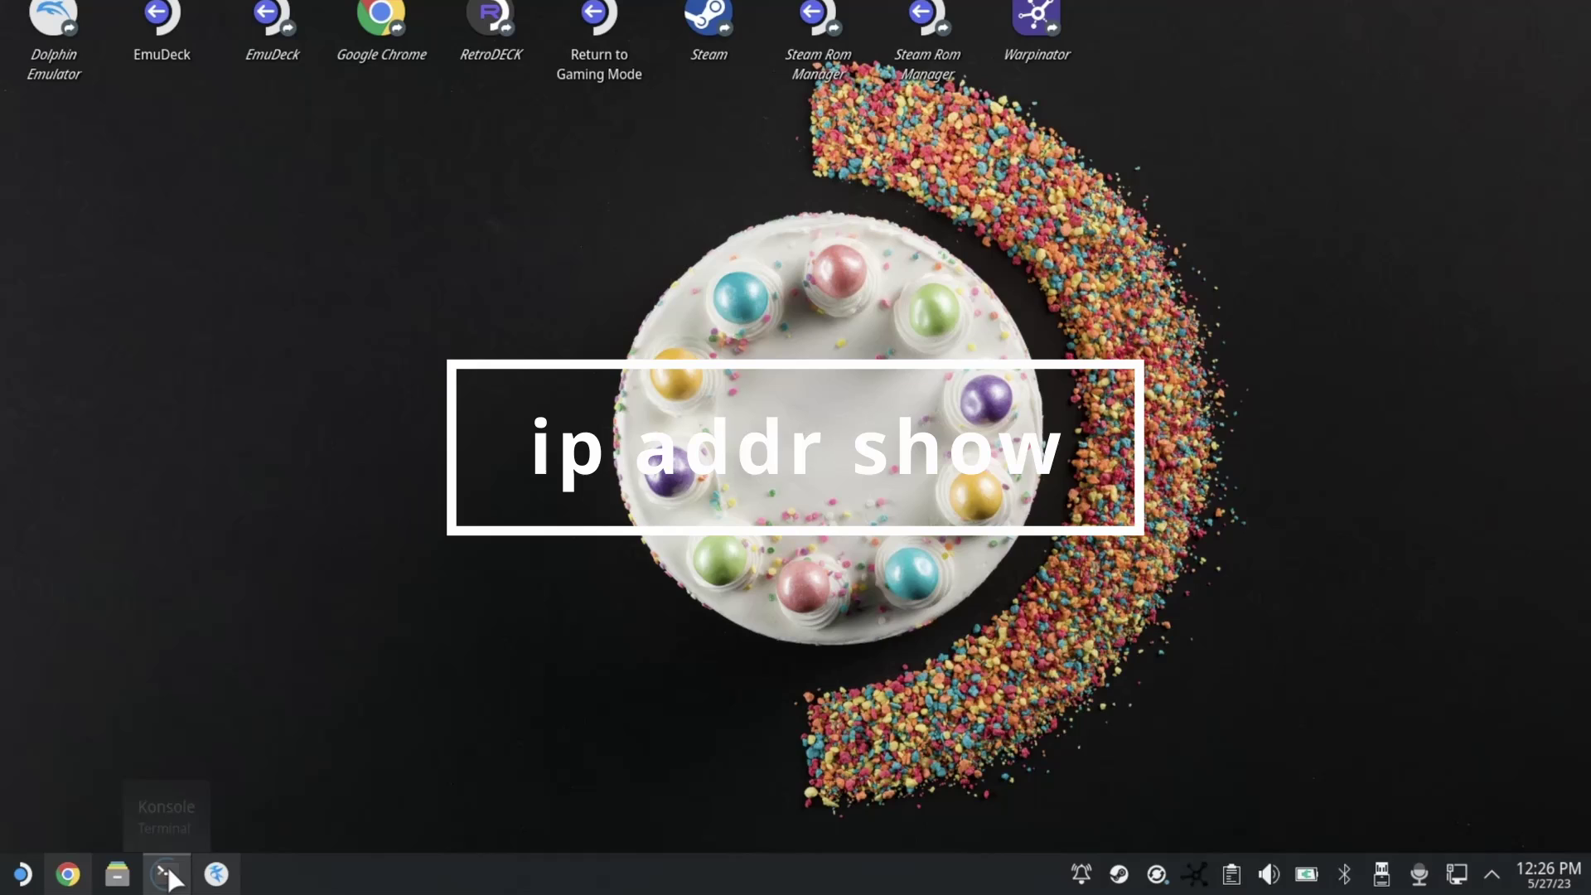
{"action": "left_click", "coordinate": [166, 873]}
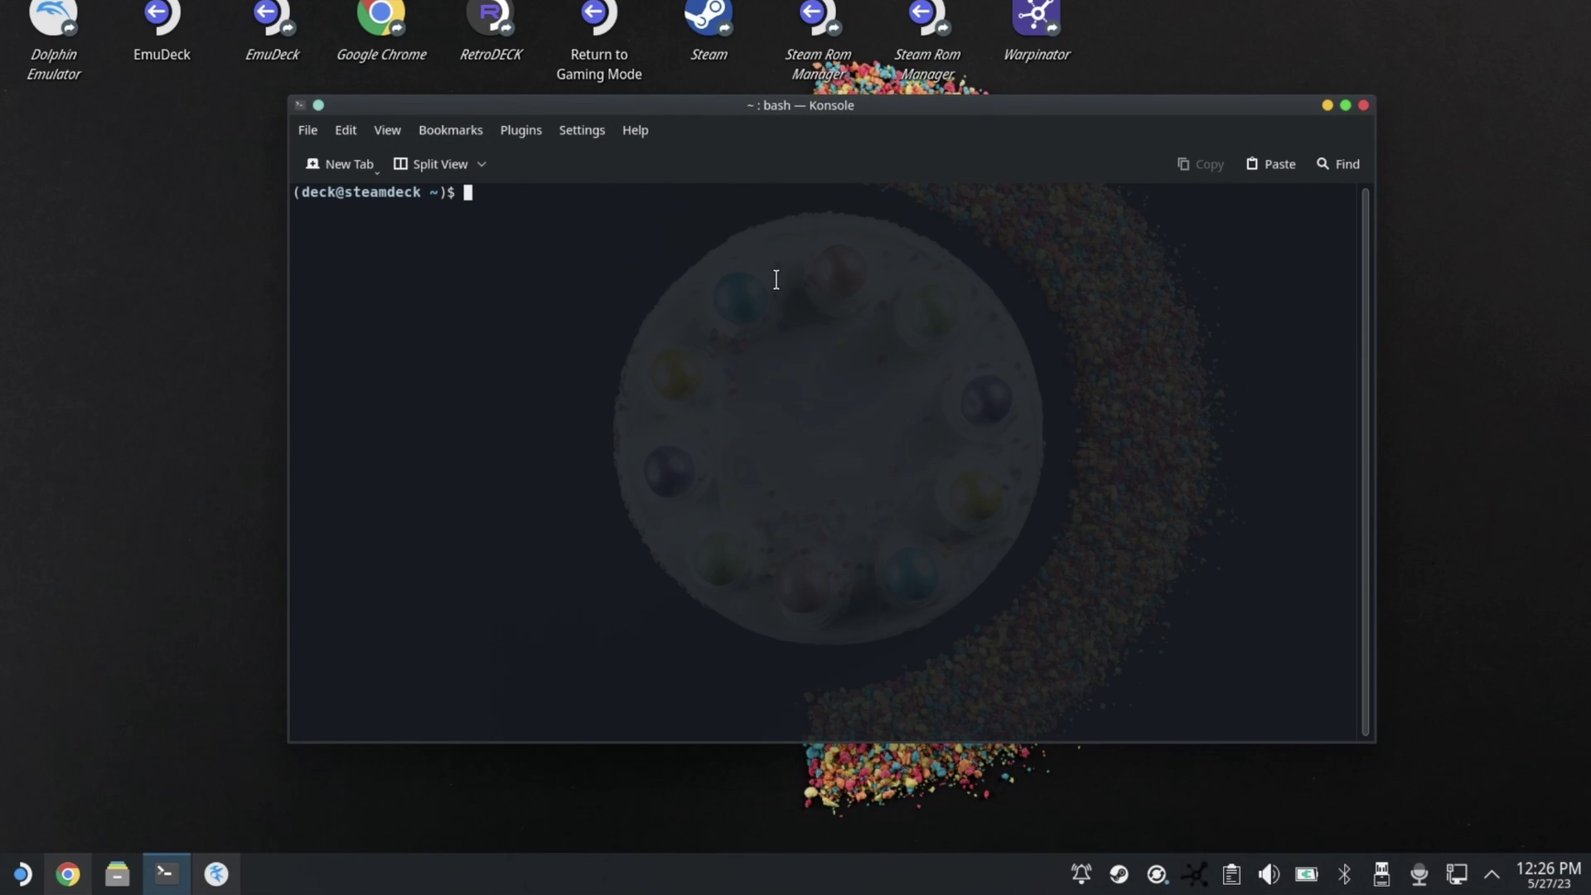
- Run passwd in Konsole so it asks for the current password
{"action": "type", "text": "passwd"}
{"action": "key", "text": "Return"}
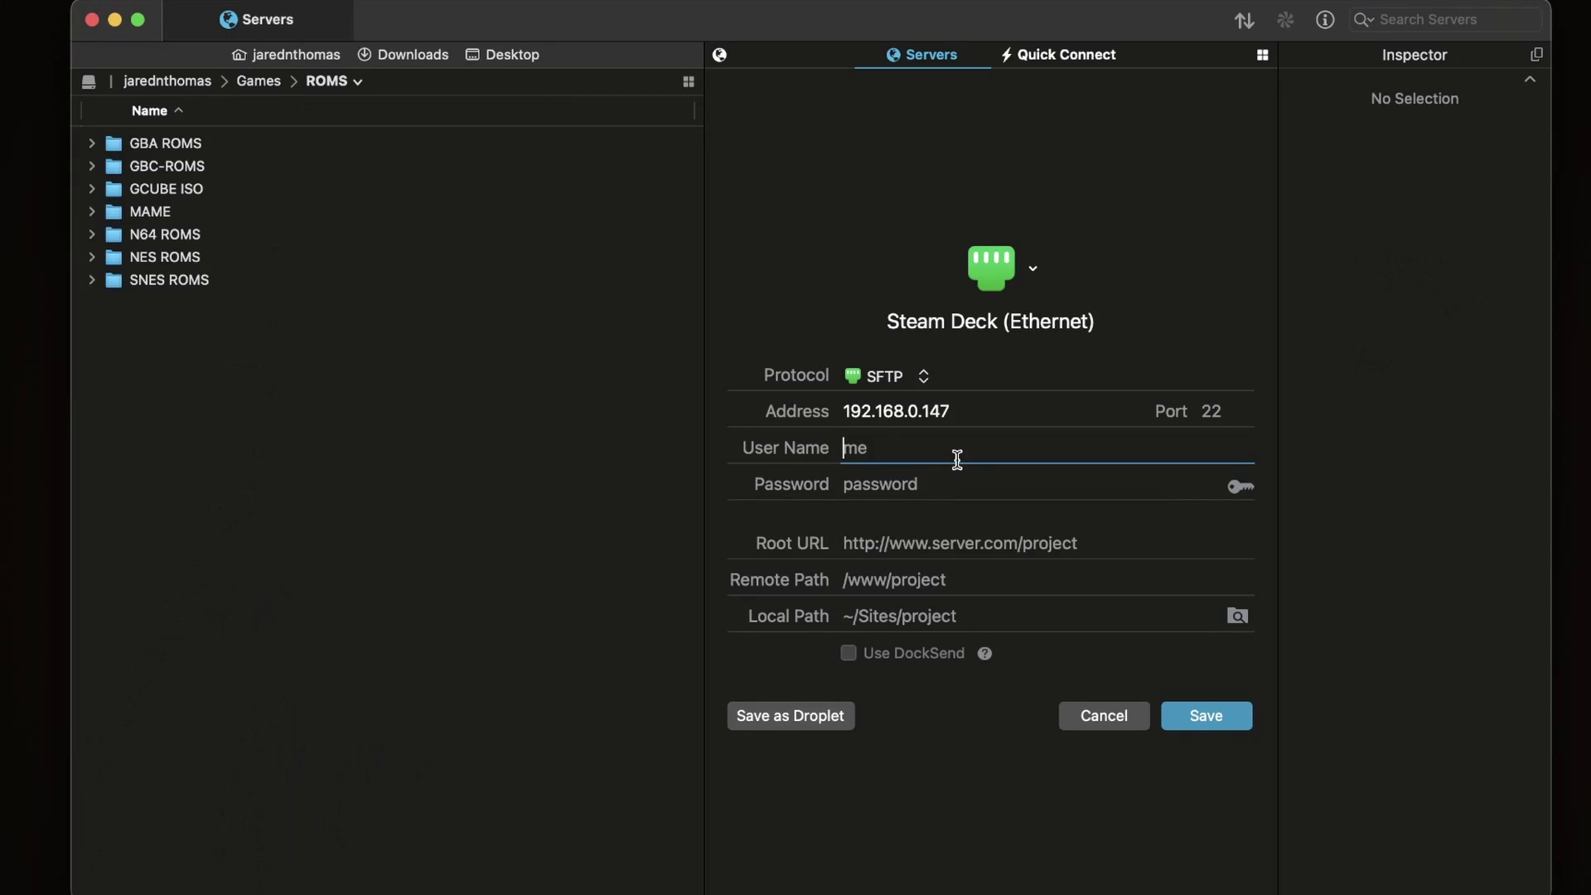
- Enter the Deck user's name and password and connect to the Steam Deck over SFTP
{"action": "type", "text": "deck"}
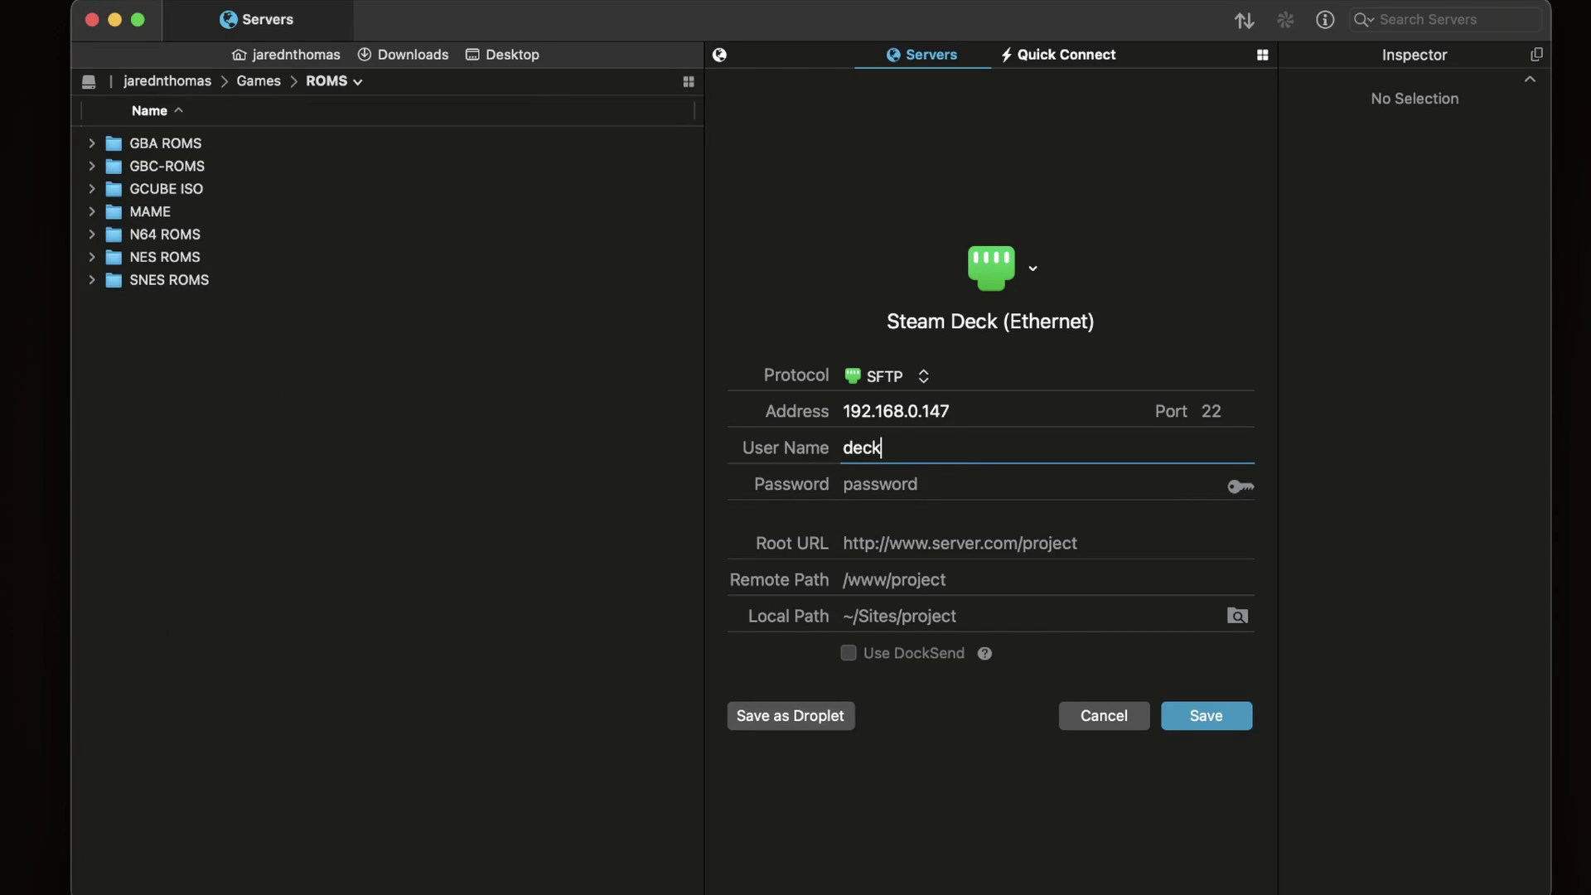
{"action": "left_click", "coordinate": [955, 485]}
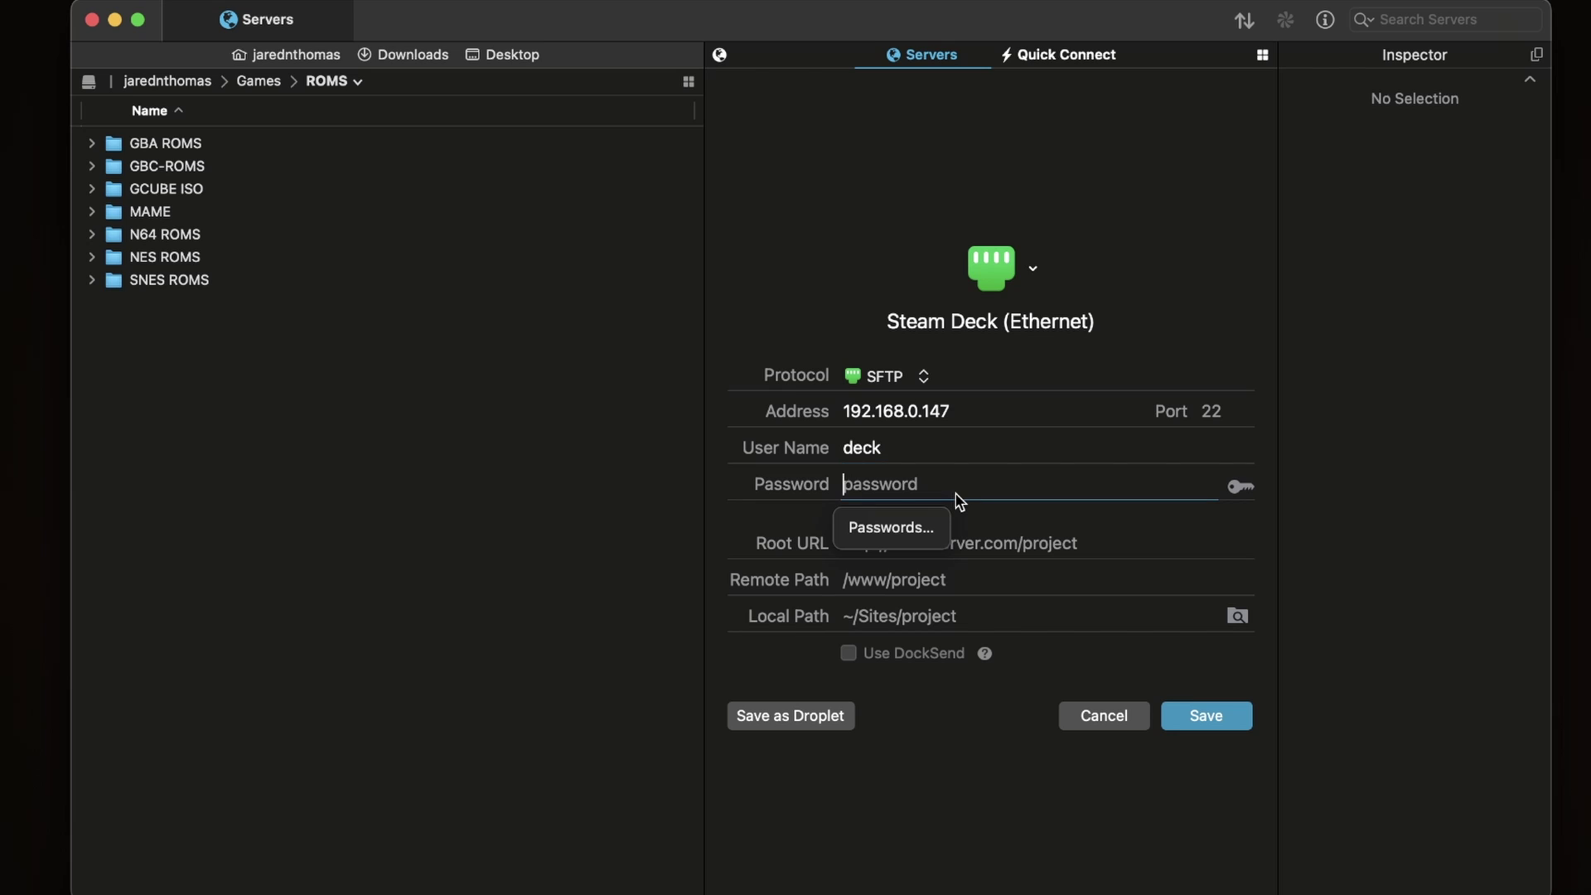
{"action": "type", "text": "•"}
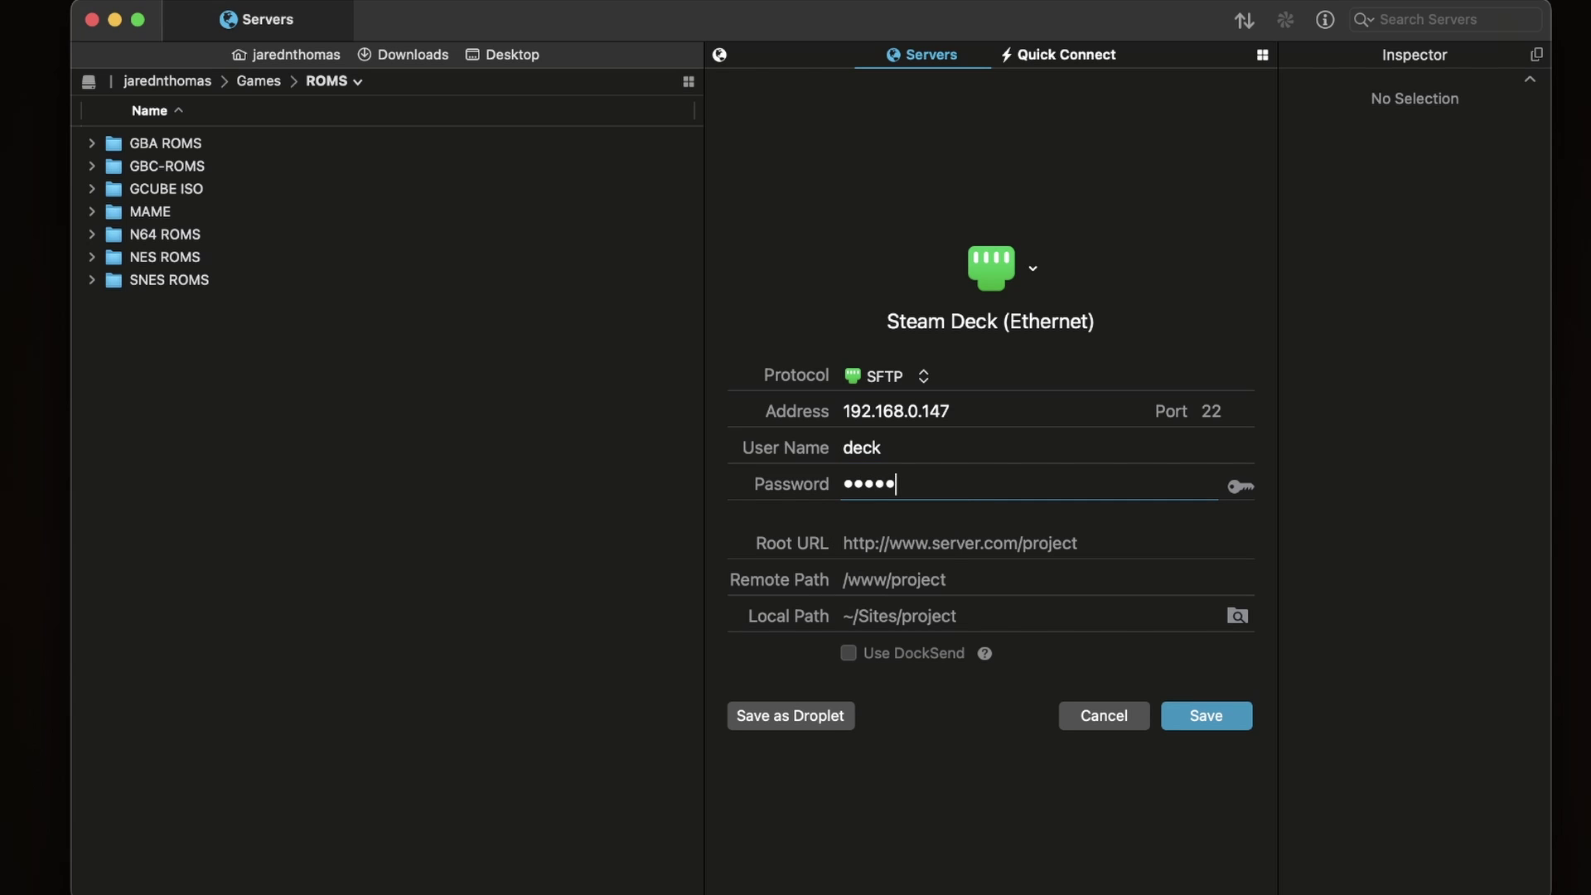
{"action": "type", "text": "•••••••••••"}
{"action": "key", "text": "Return"}
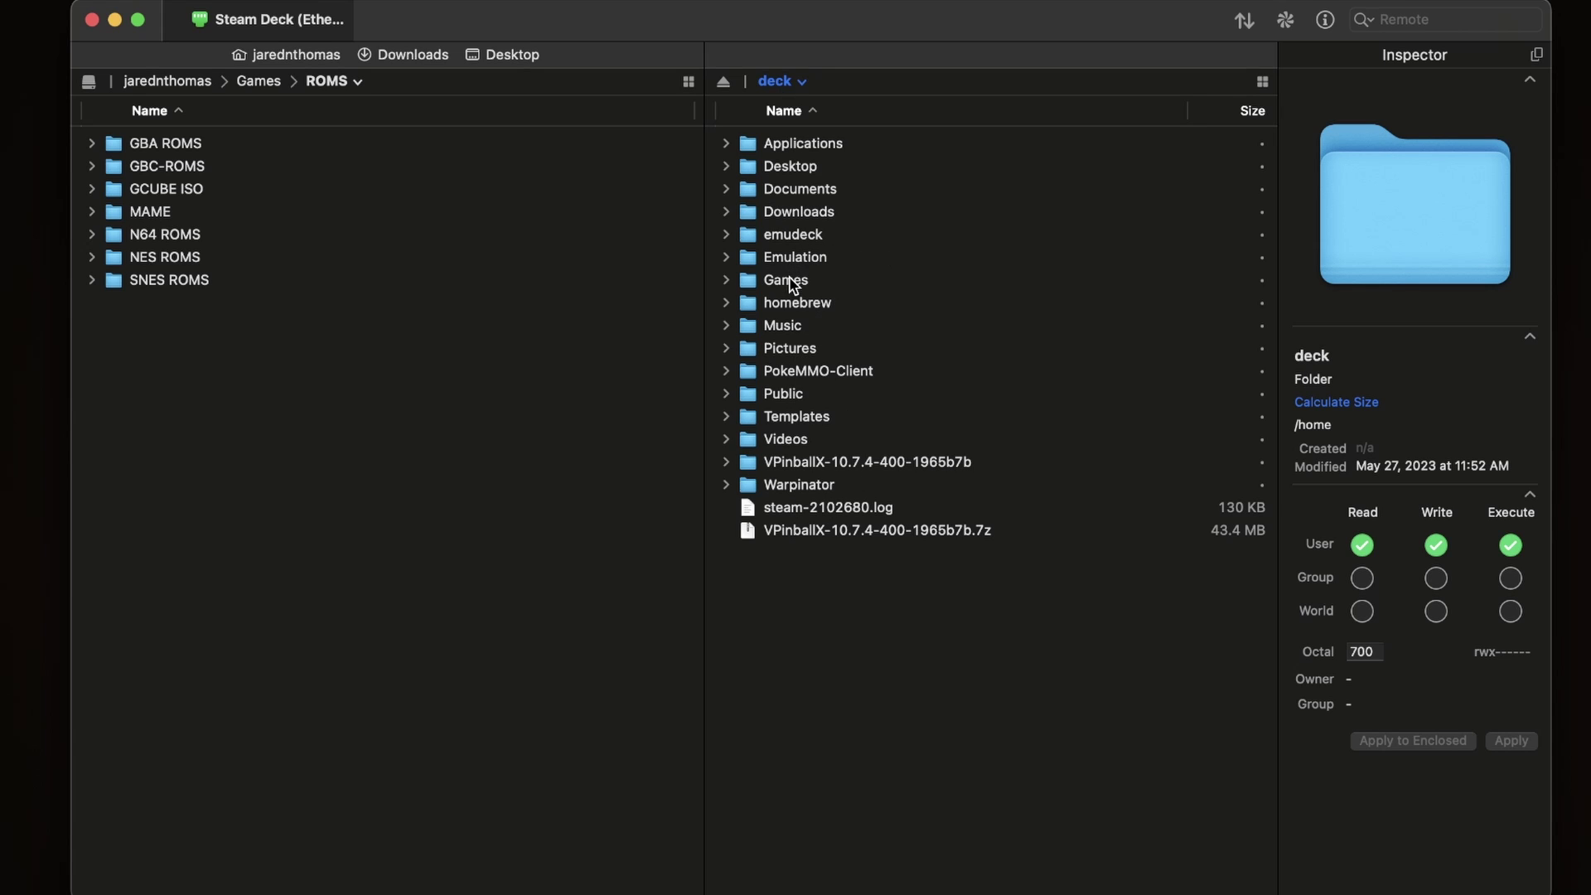
- Browse the remote pane through .var/app/io.gdevs.GDLauncher/config/gdlauncher_next into the instances folder
{"action": "double_click", "coordinate": [804, 209]}
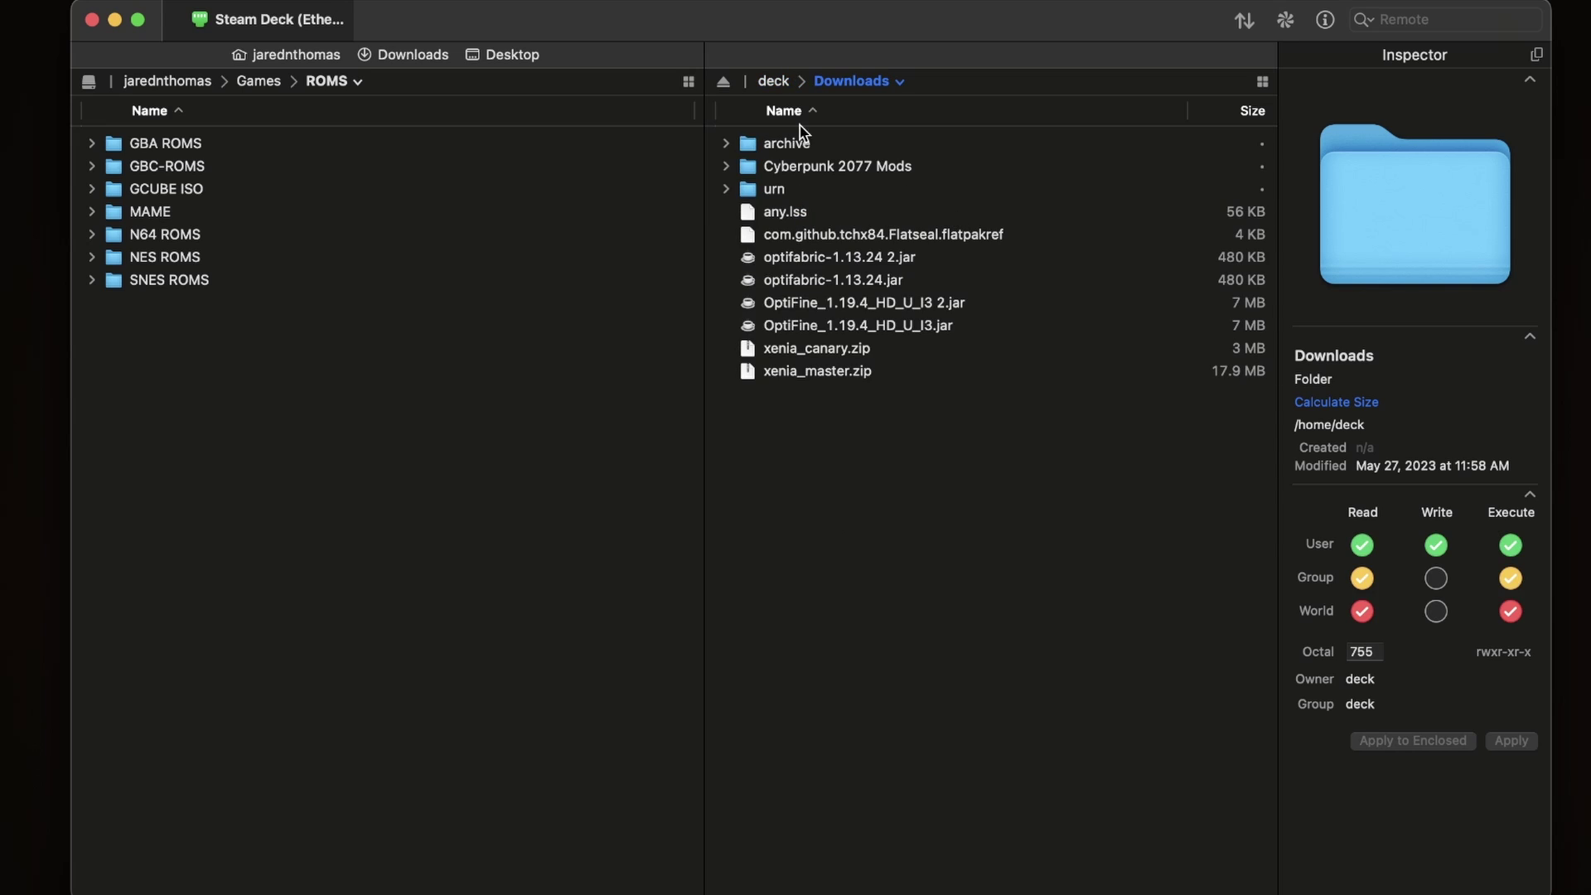
{"action": "key", "text": "super+Up"}
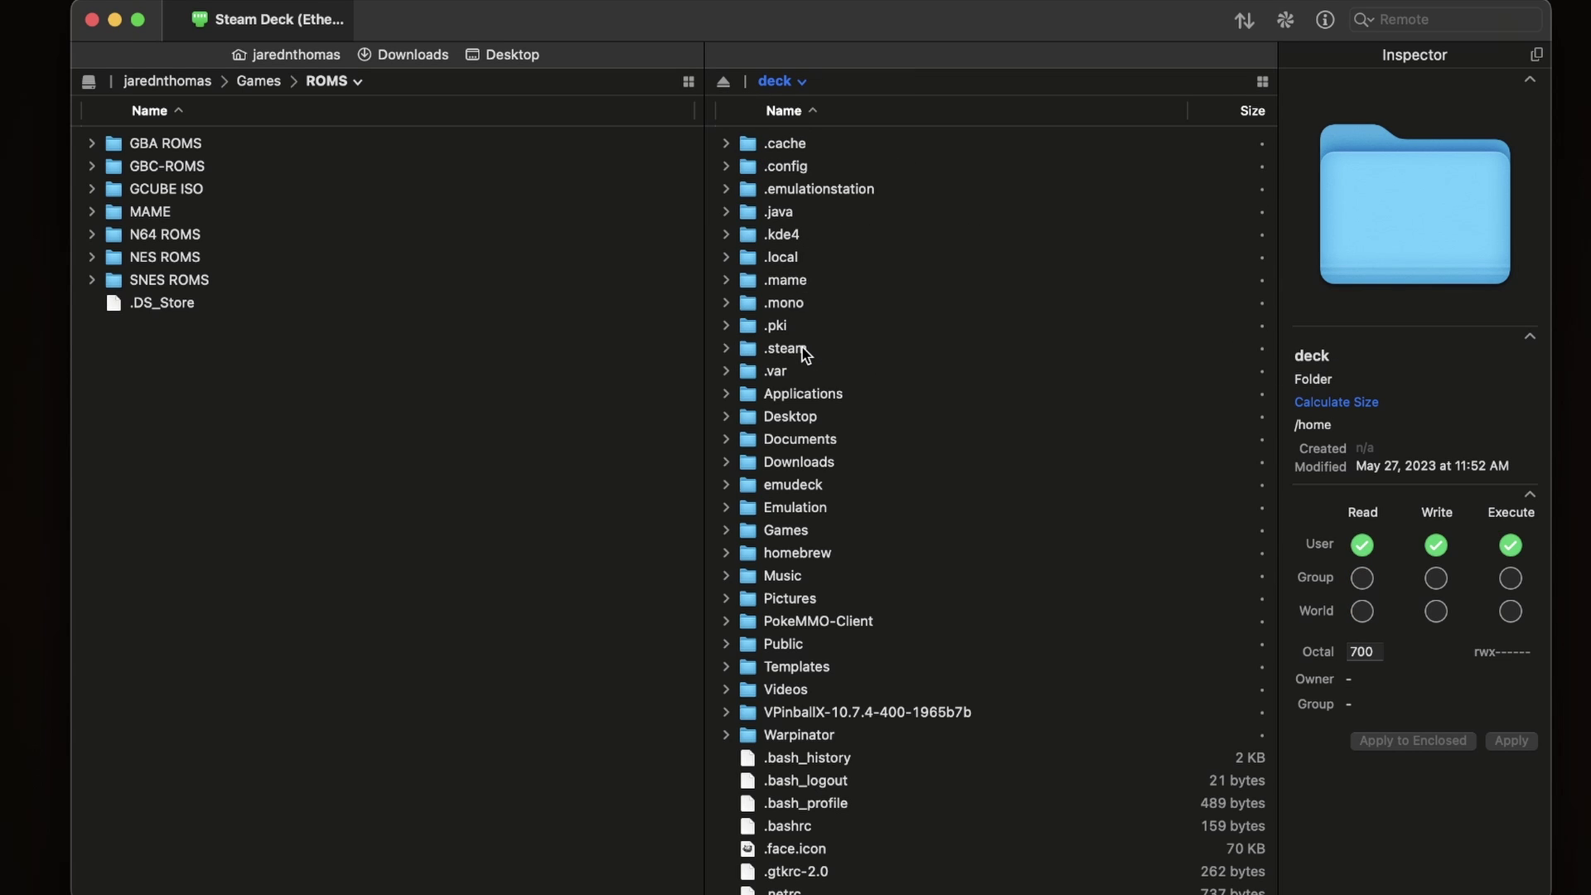
{"action": "double_click", "coordinate": [787, 373]}
{"action": "double_click", "coordinate": [809, 143]}
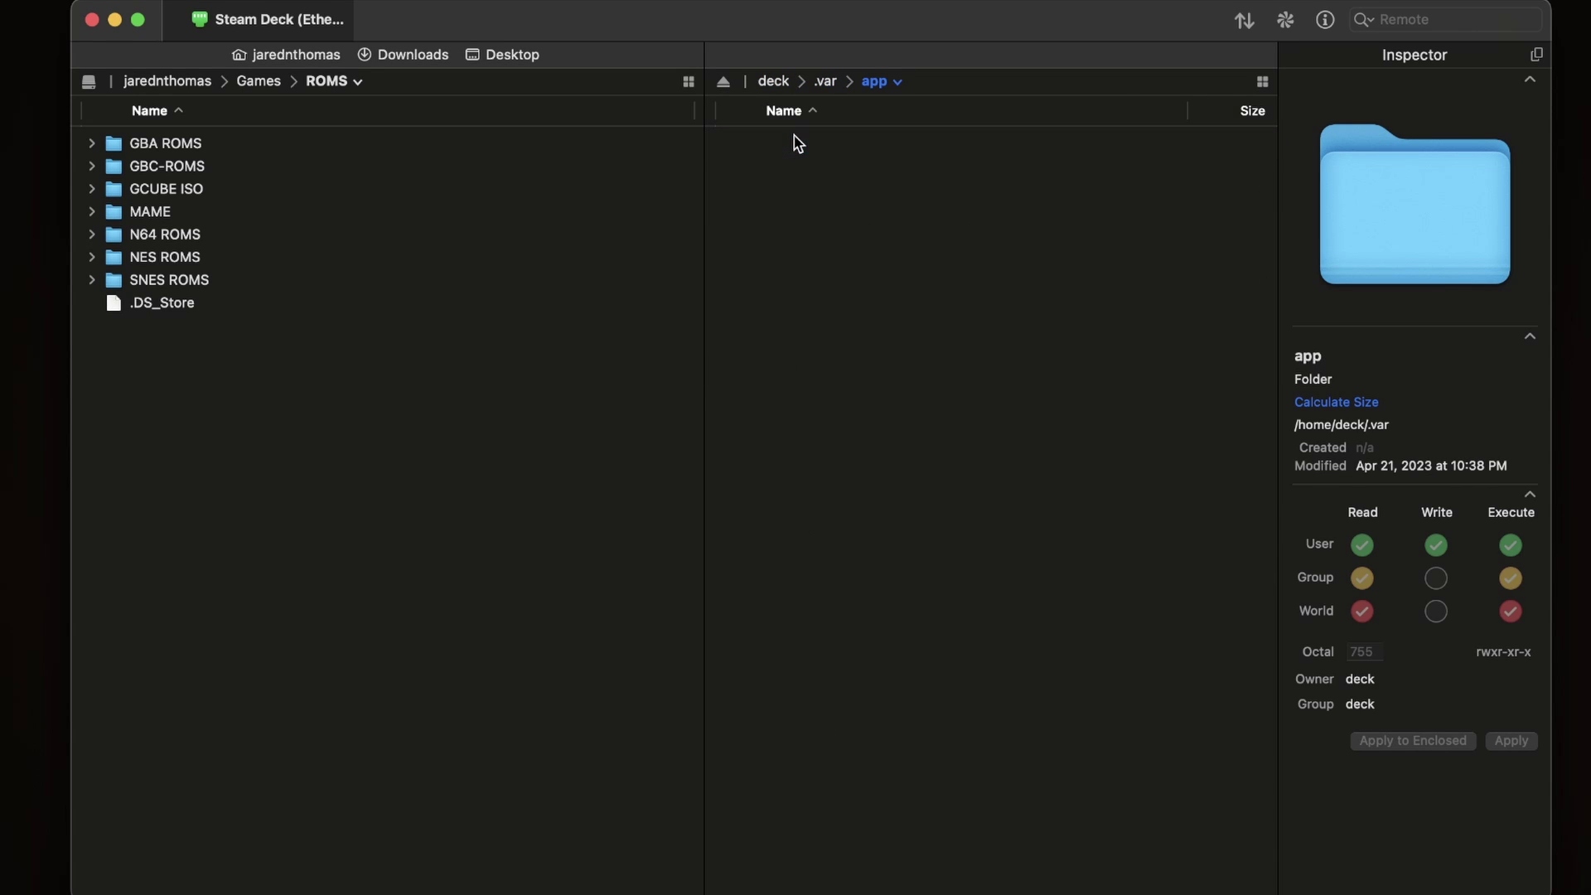
{"action": "double_click", "coordinate": [812, 251]}
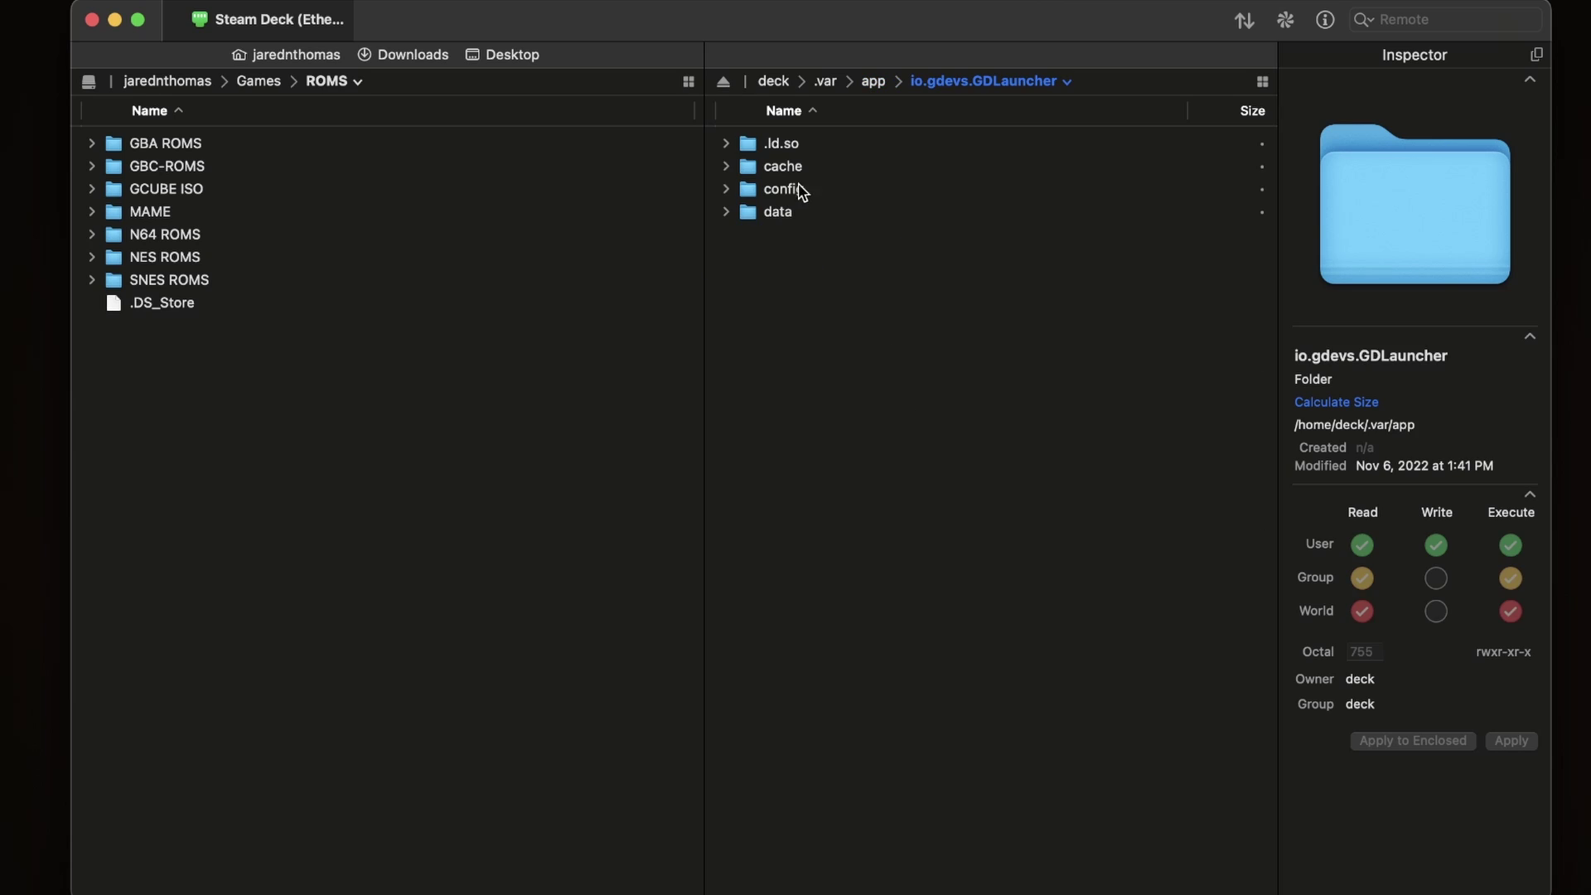
{"action": "double_click", "coordinate": [800, 189]}
{"action": "double_click", "coordinate": [808, 169]}
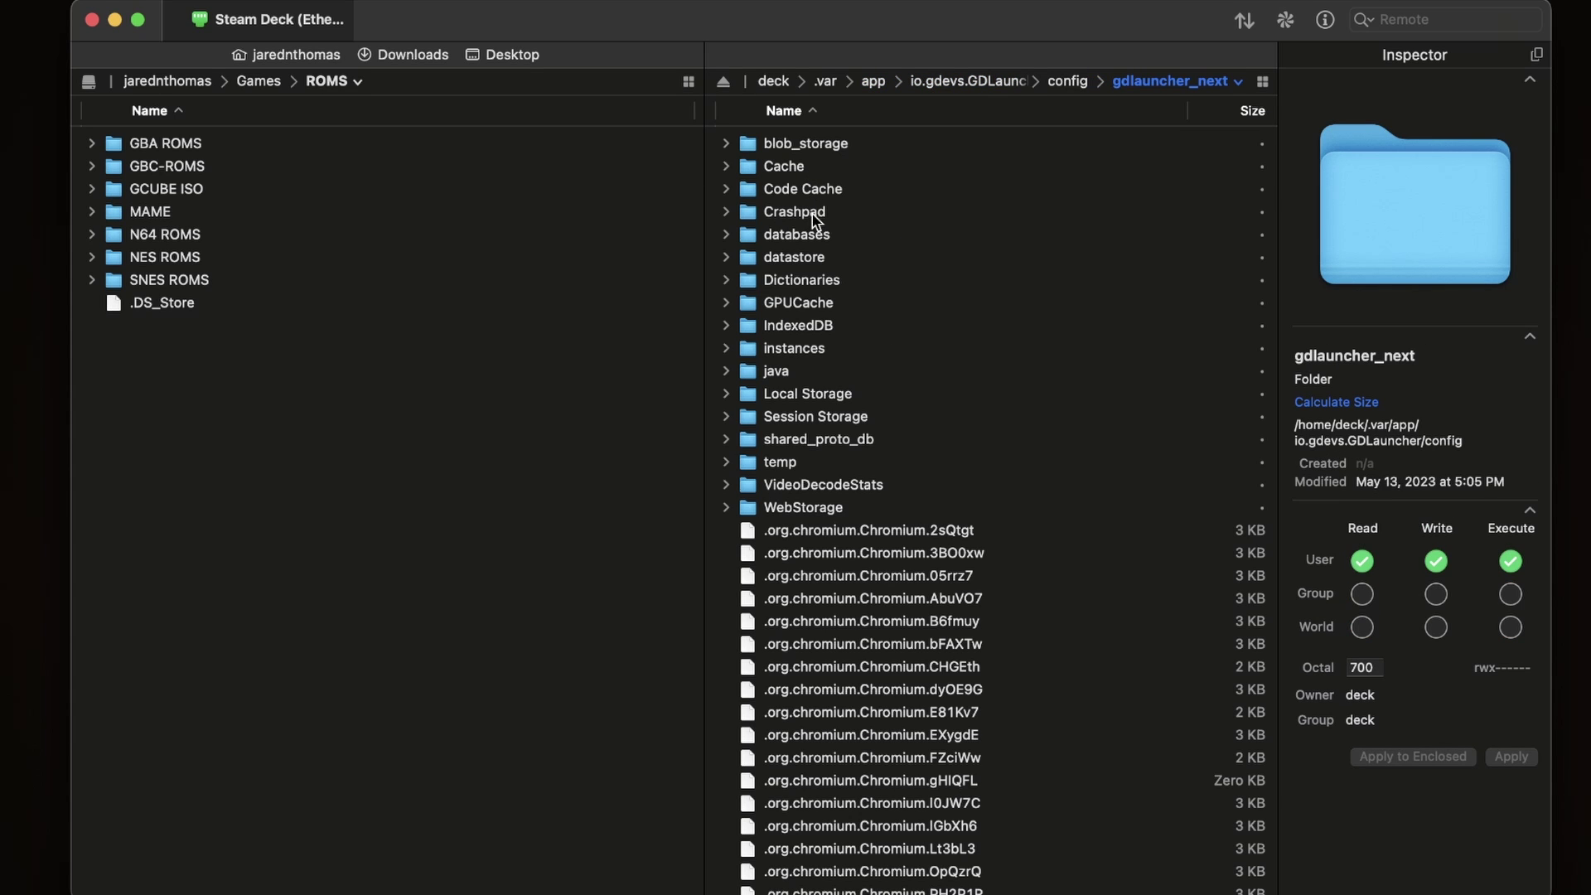
{"action": "double_click", "coordinate": [807, 352]}
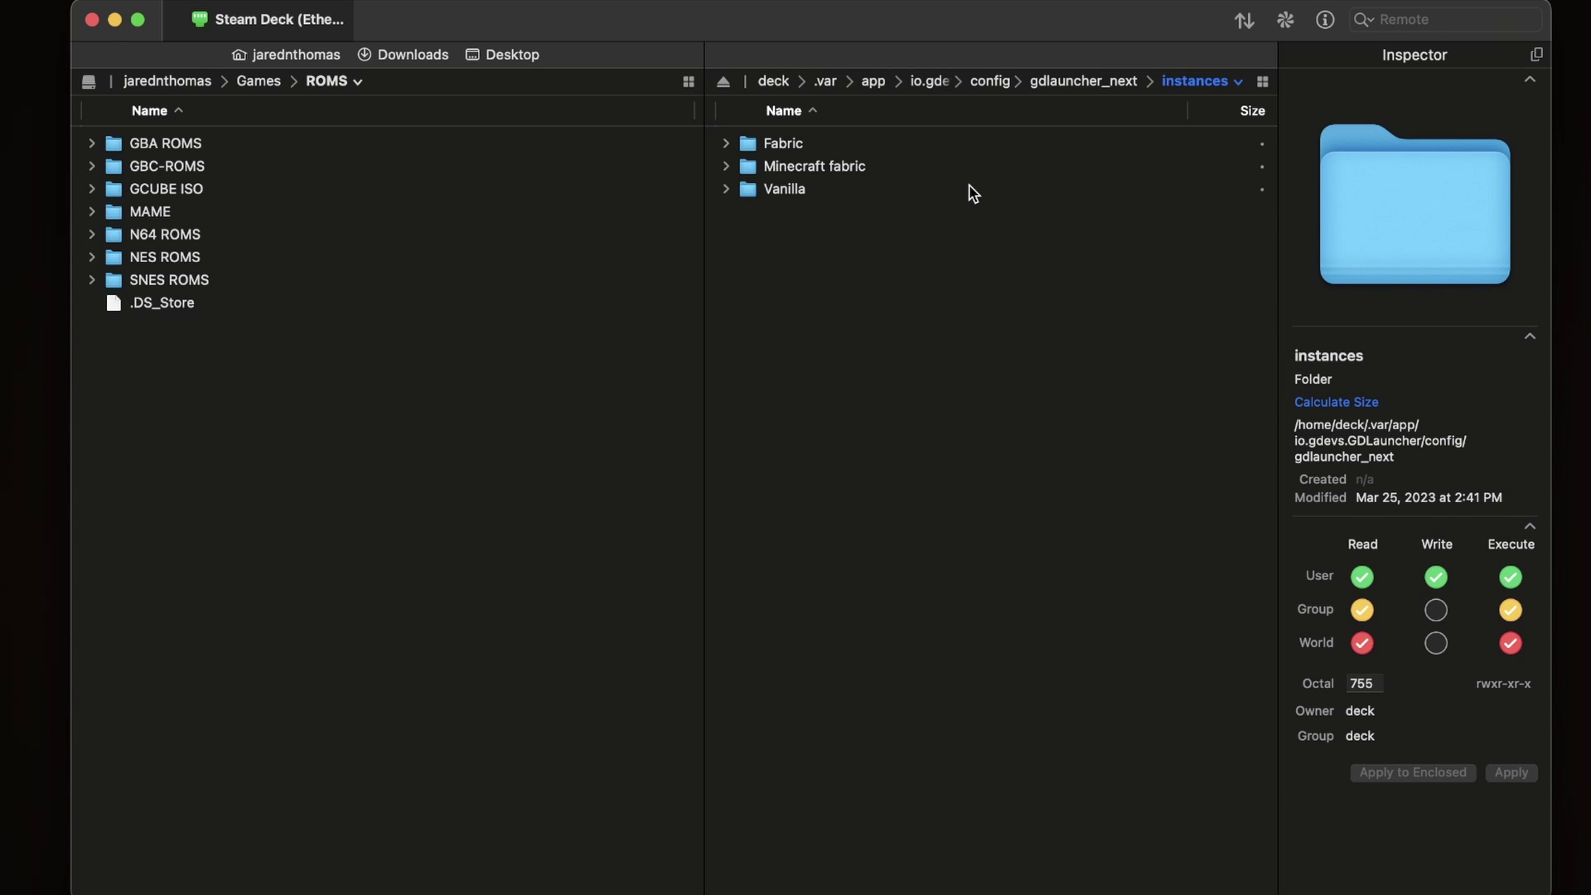
- Copy the GDLauncher folder's full path from the Inspector
{"action": "left_click_drag", "start_coordinate": [1292, 429], "coordinate": [1406, 455]}
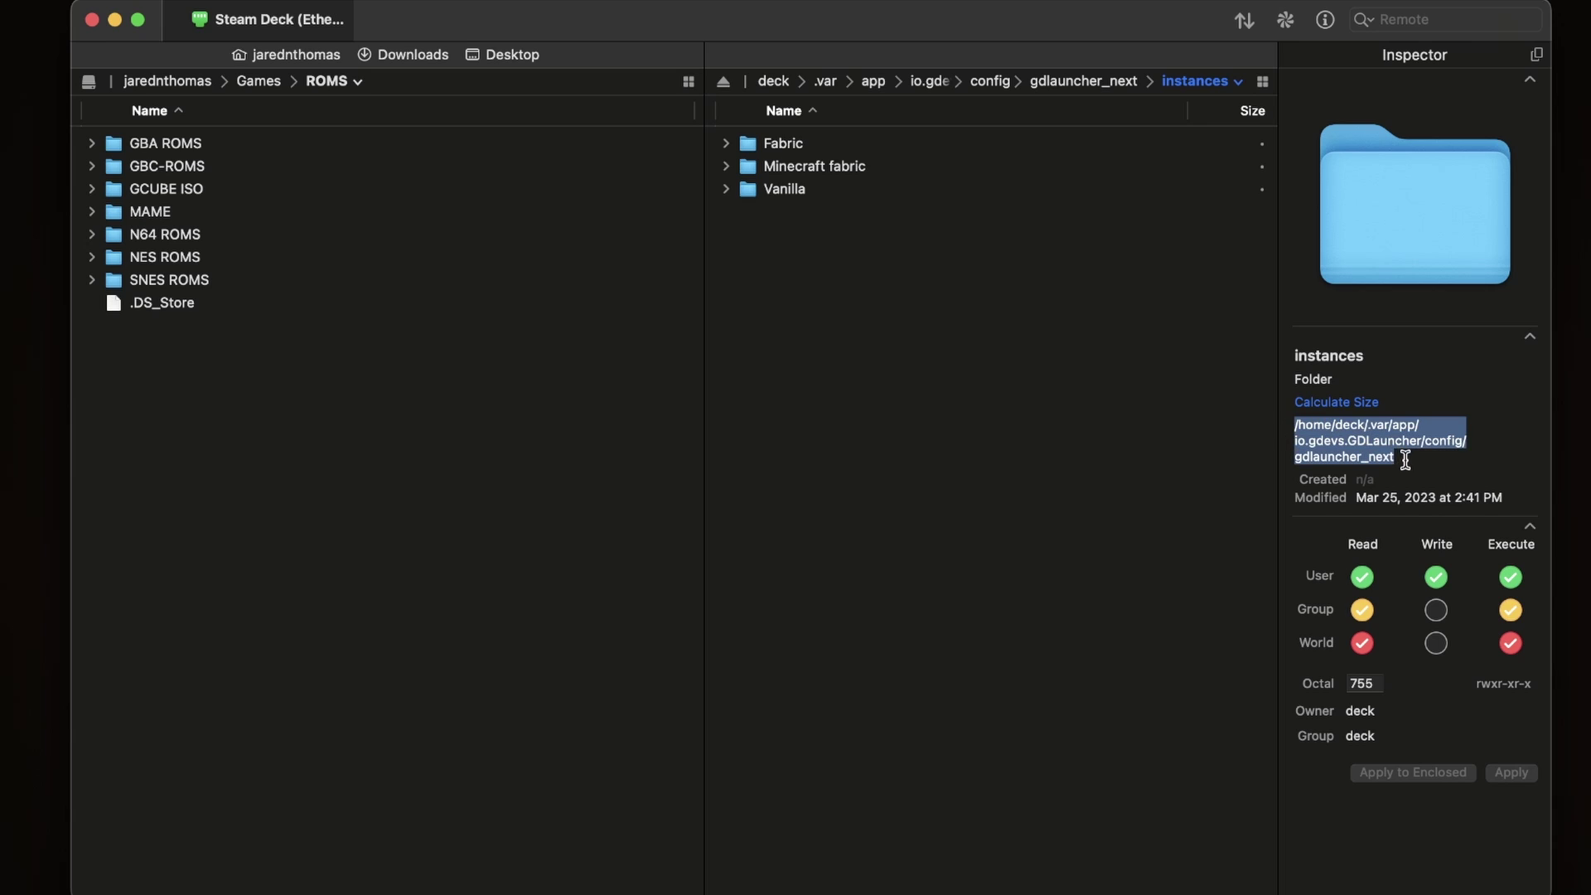
{"action": "right_click", "coordinate": [1351, 435]}
{"action": "left_click", "coordinate": [1231, 567]}
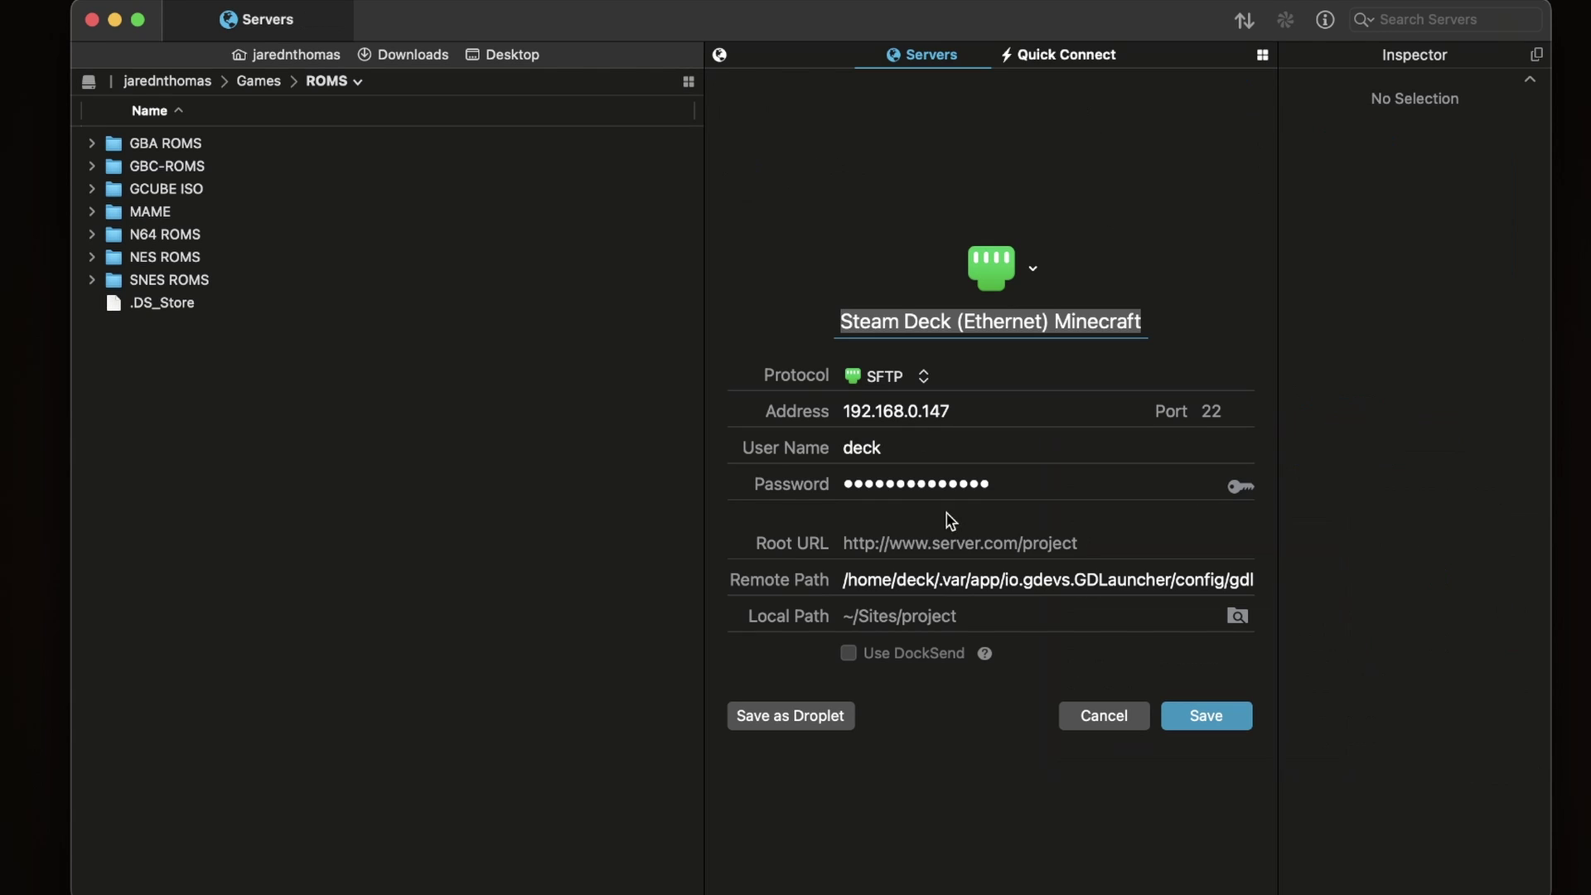
- Append /instances to the new server's remote path and save the Minecraft Instances server entry
{"action": "left_click", "coordinate": [982, 580]}
{"action": "left_click_drag", "start_coordinate": [982, 585], "coordinate": [1384, 593]}
{"action": "key", "text": "Right"}
{"action": "type", "text": "/instances"}
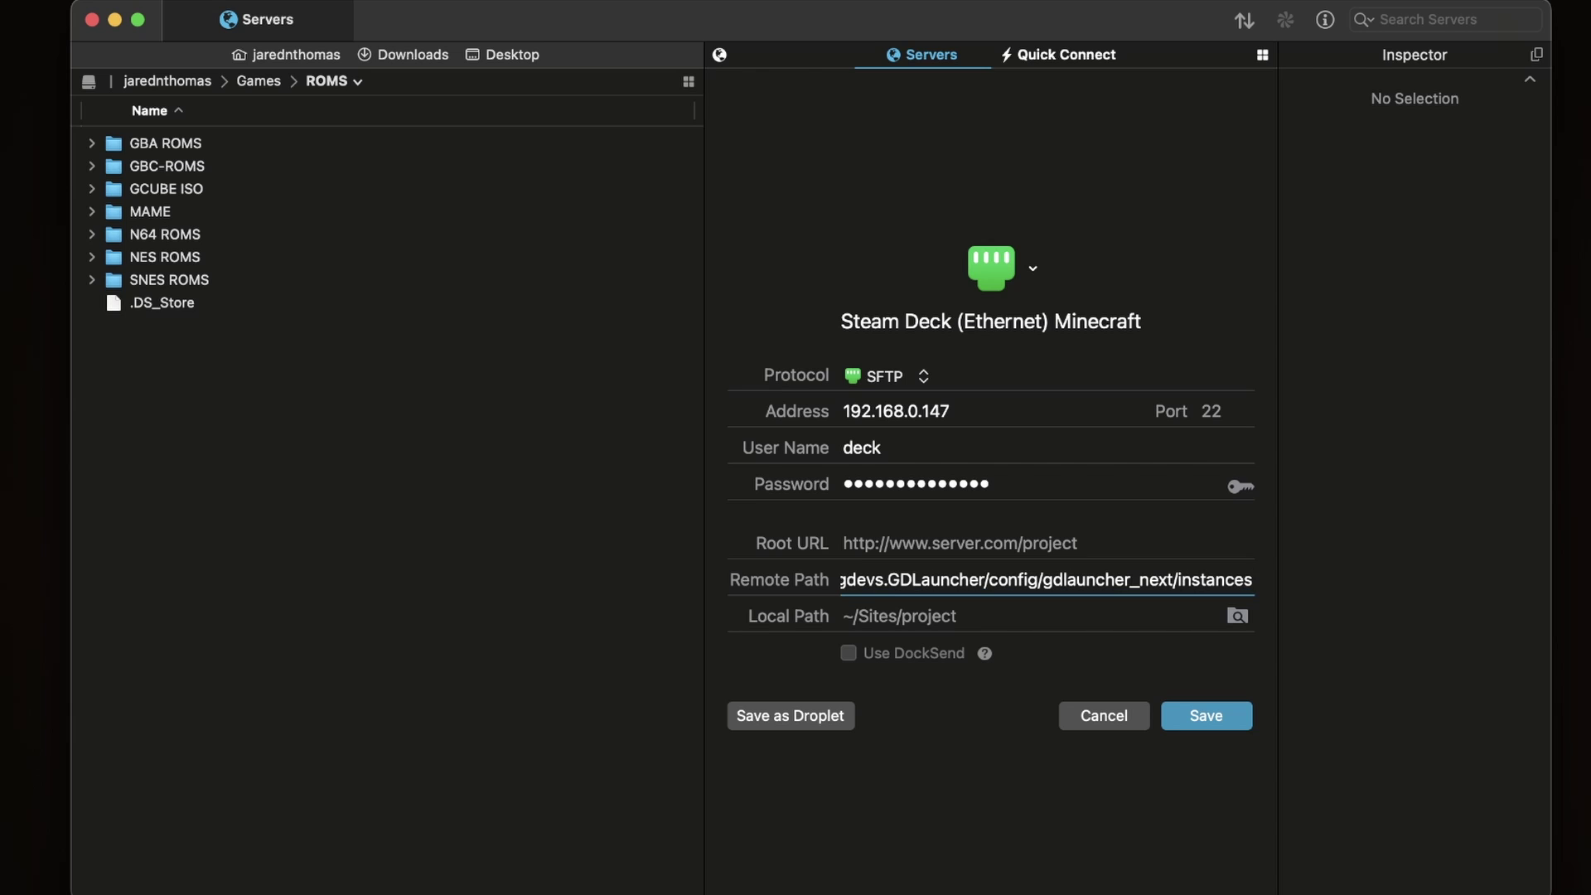
{"action": "left_click", "coordinate": [1224, 717]}
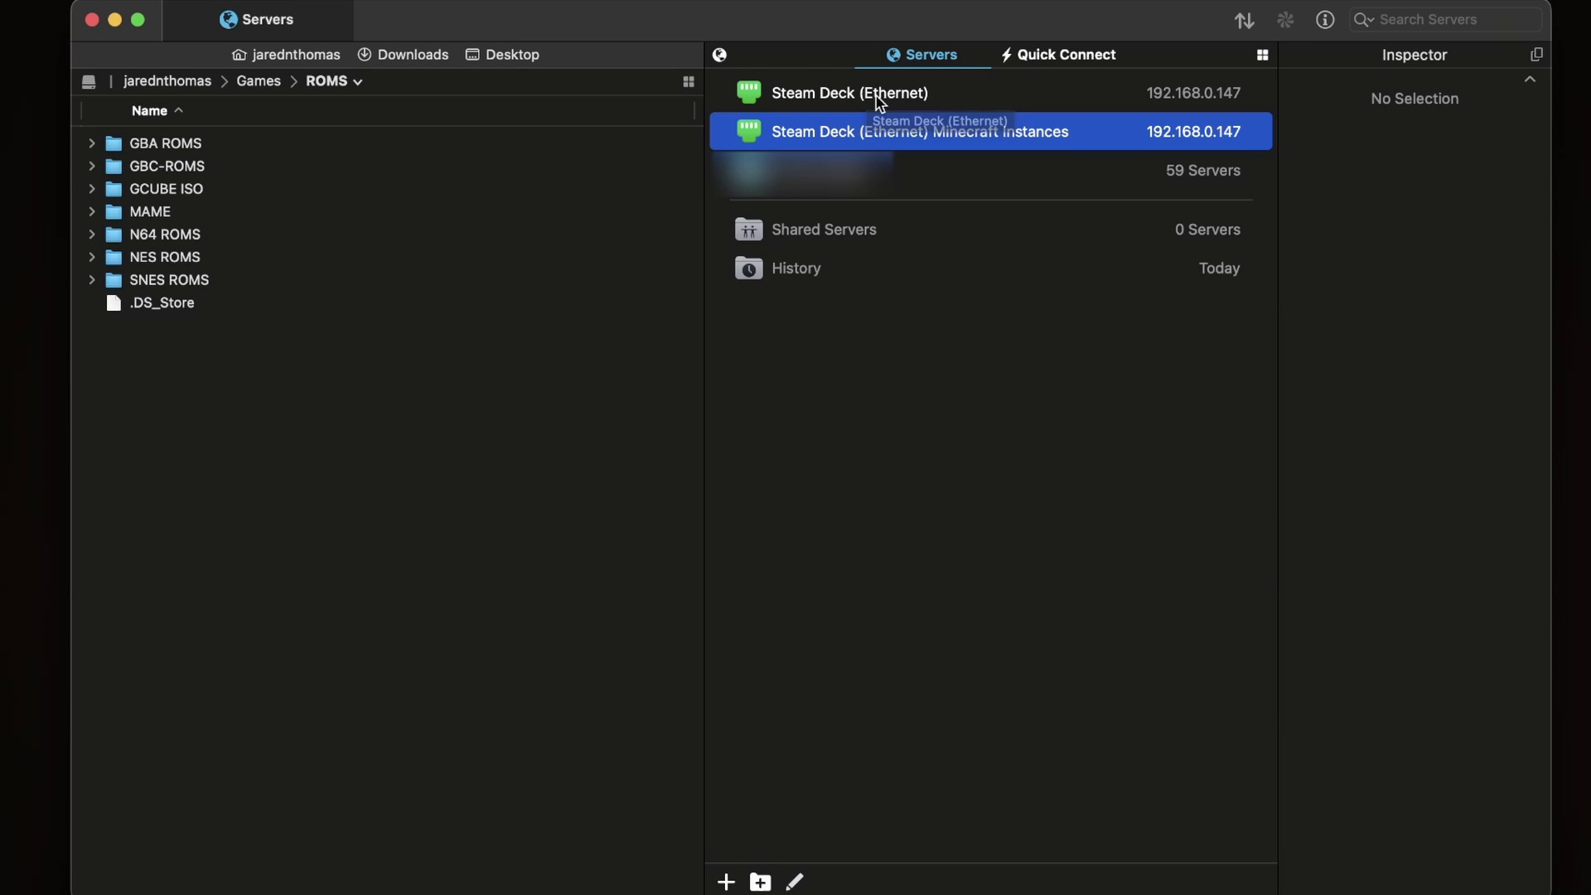
- Connect to the Steam Deck (Ethernet) server and browse the GBA ROM zips in its gba folder
{"action": "double_click", "coordinate": [888, 96]}
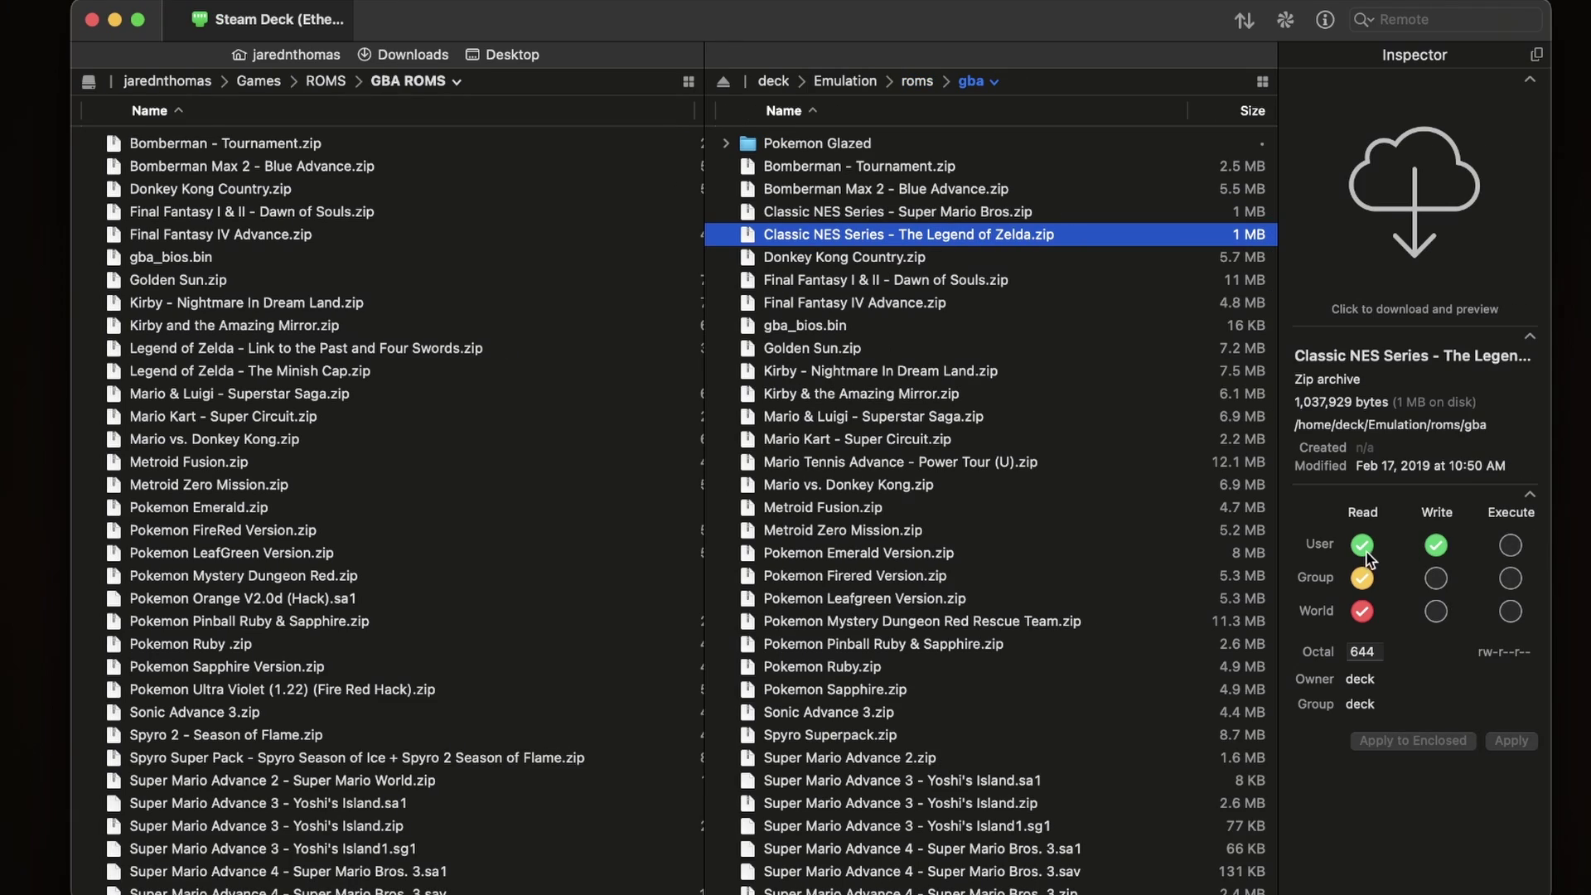
{"action": "left_click", "coordinate": [980, 194]}
{"action": "left_click", "coordinate": [945, 370]}
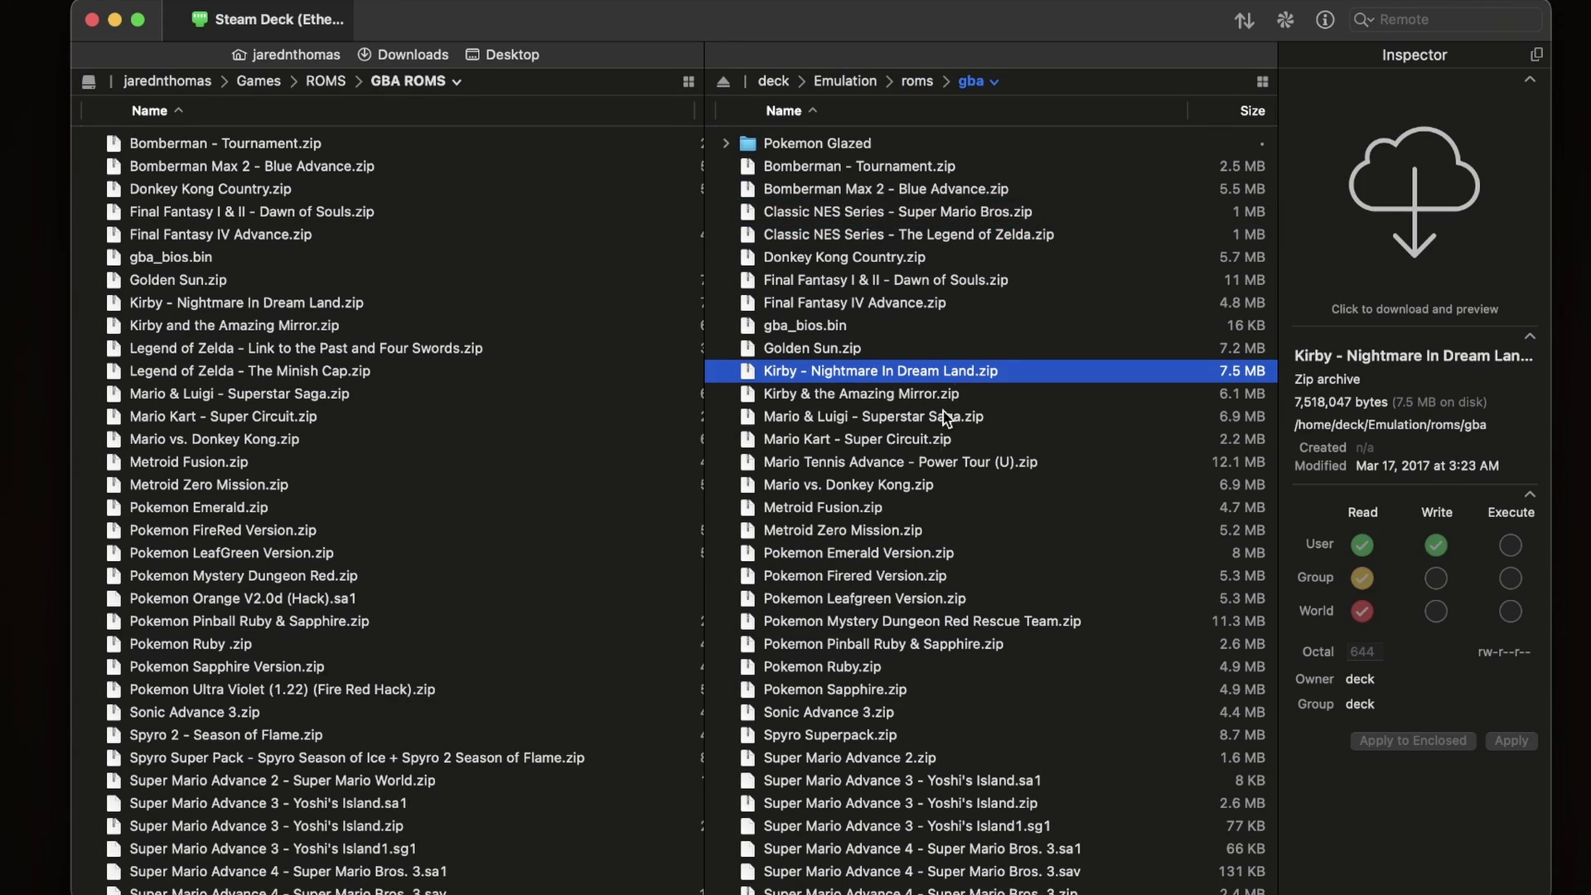
{"action": "left_click", "coordinate": [934, 553]}
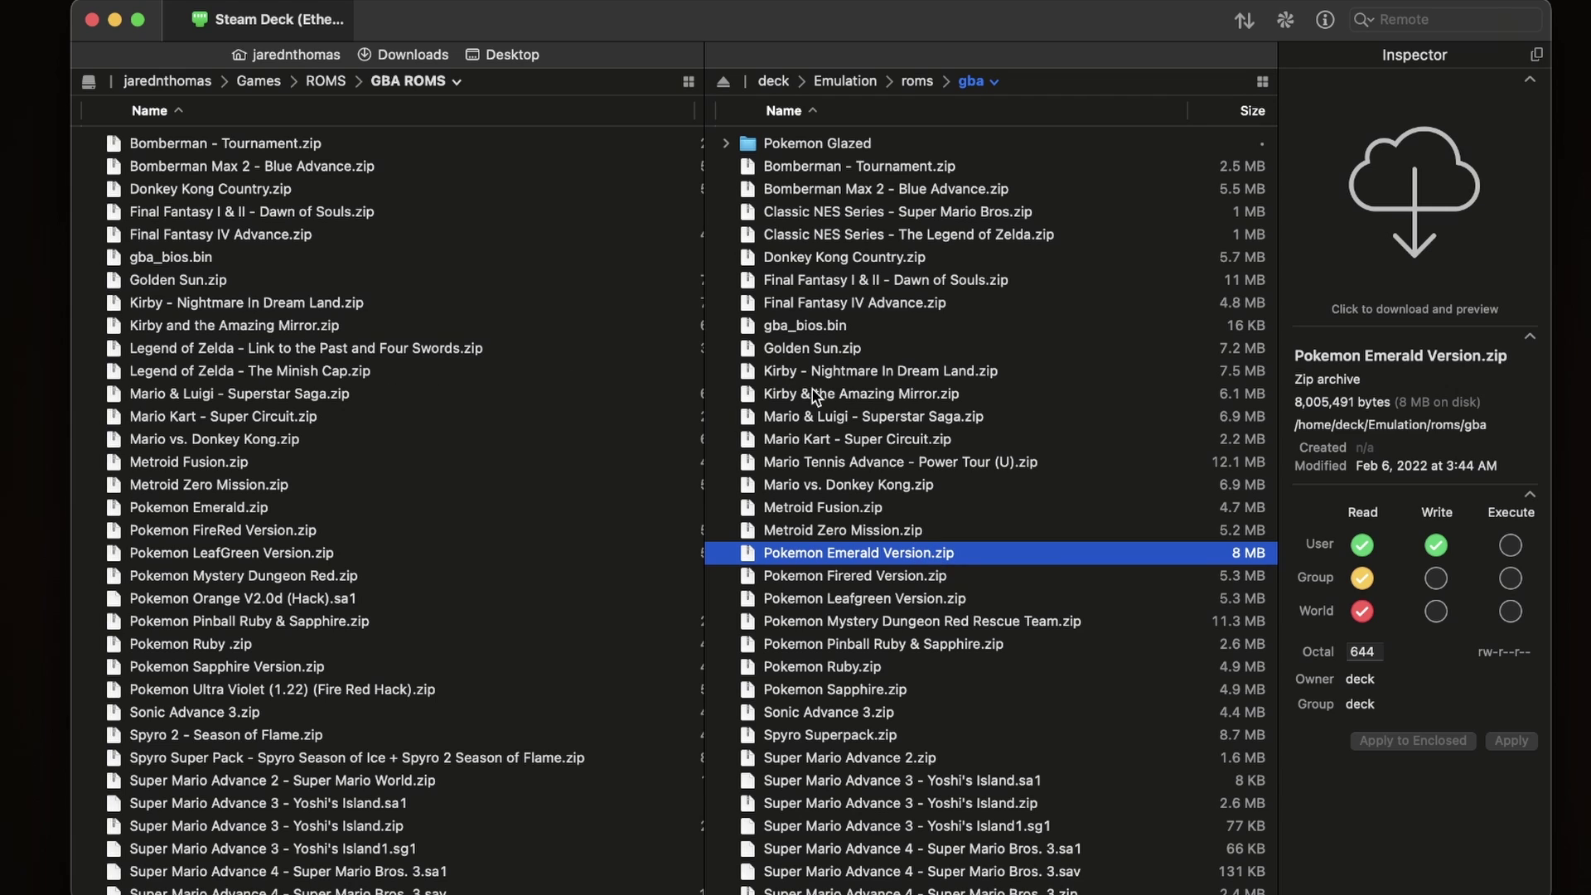
- Copy Kirby and the Amazing Mirror.zip from the Mac's GBA ROMs into the Deck's gba folder
{"action": "scroll", "coordinate": [845, 418], "scroll_direction": "up", "scroll_amount": 2}
{"action": "left_click", "coordinate": [381, 349]}
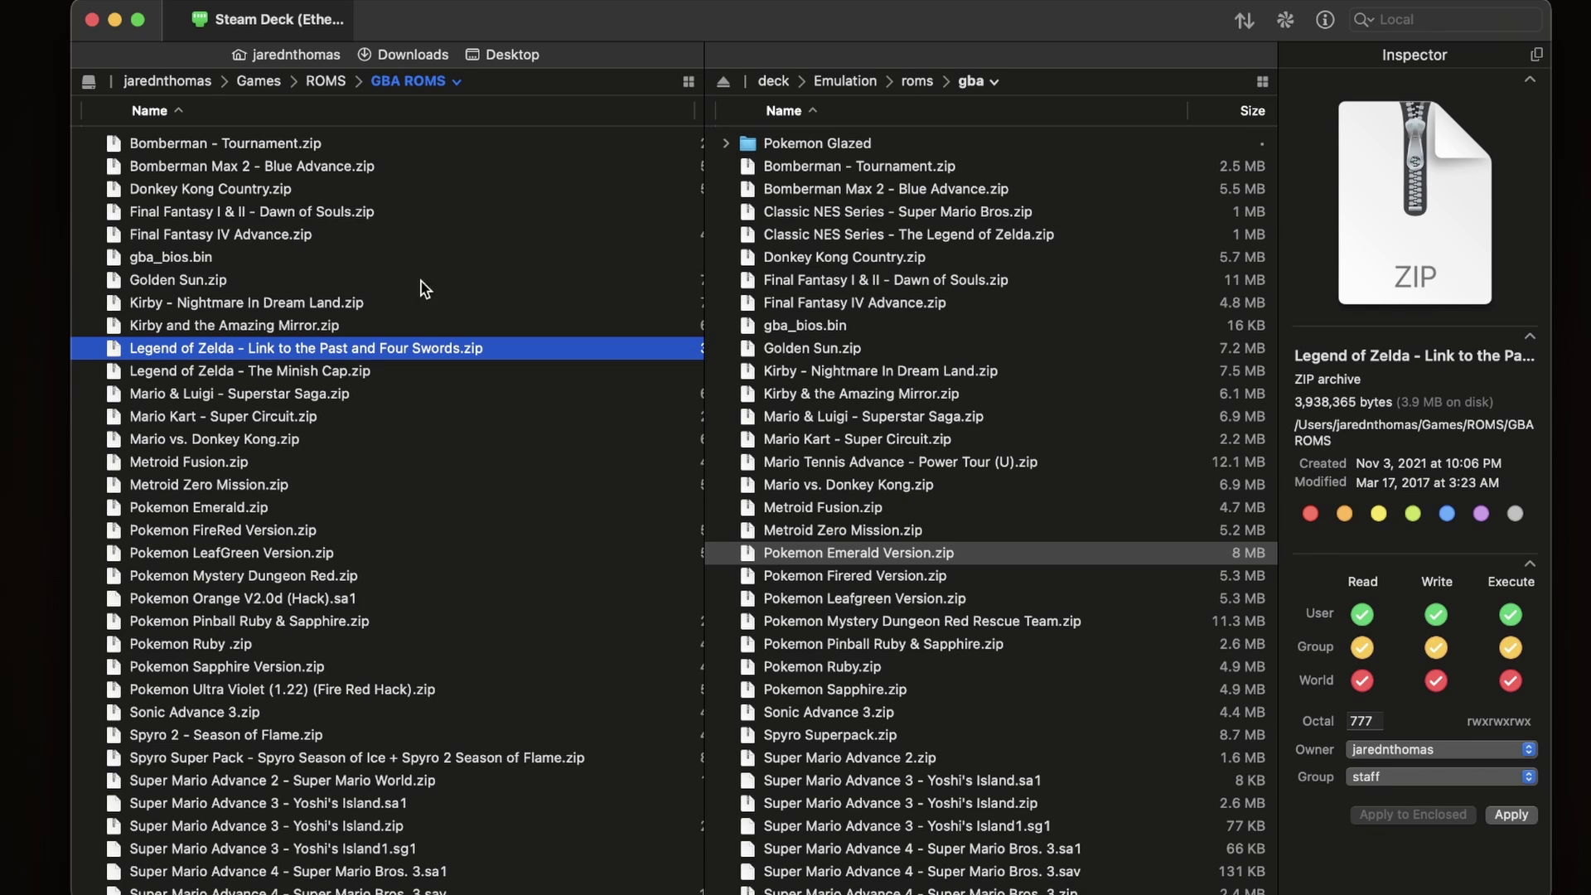
{"action": "left_click_drag", "start_coordinate": [334, 325], "coordinate": [859, 362]}
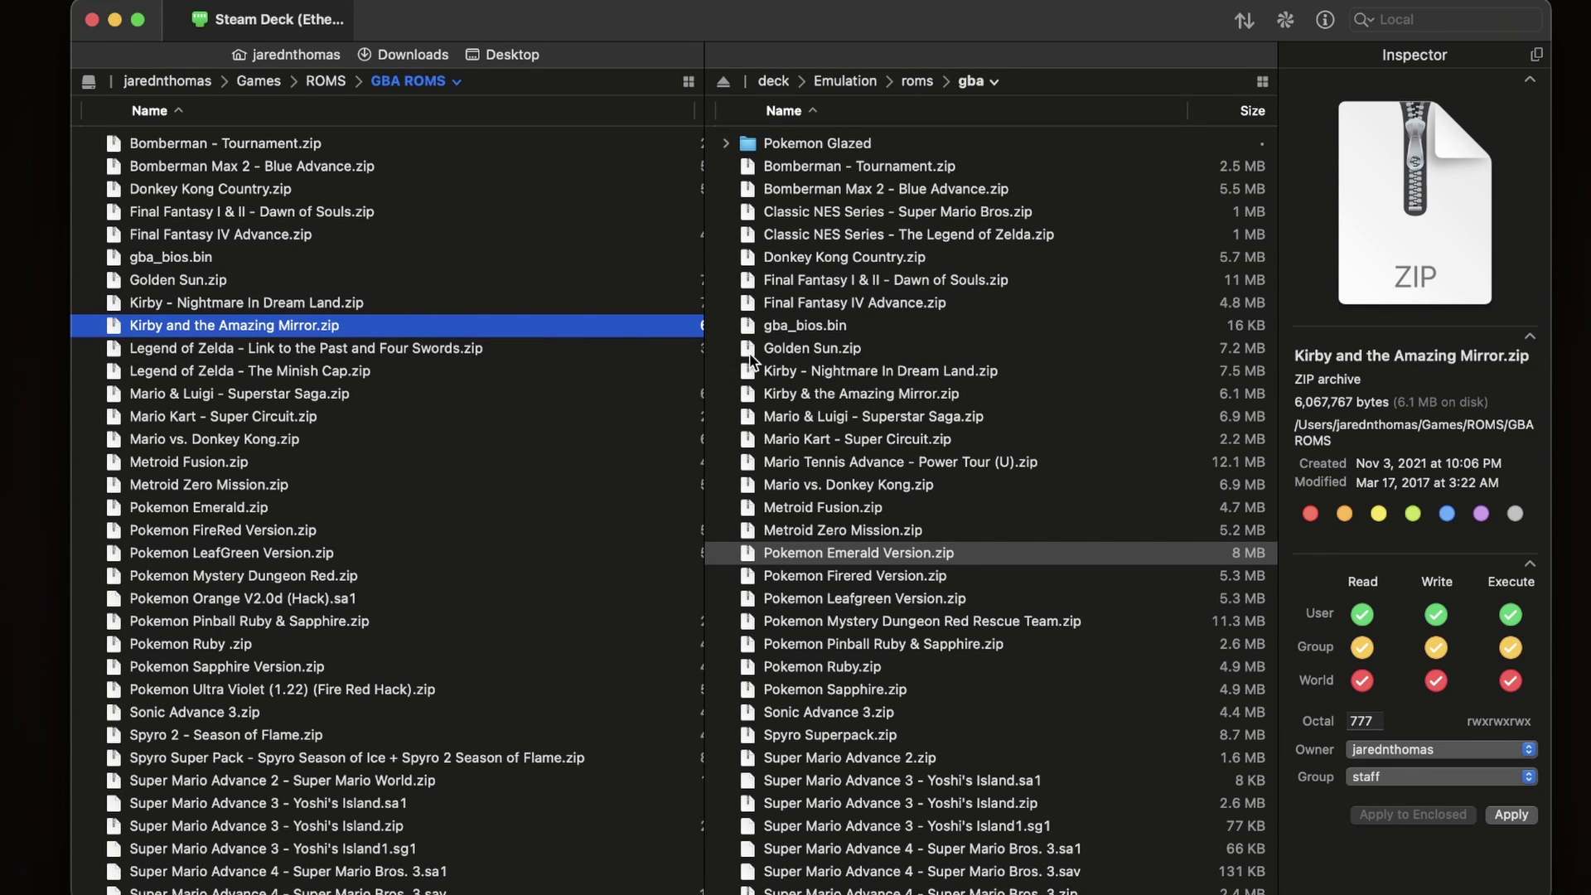